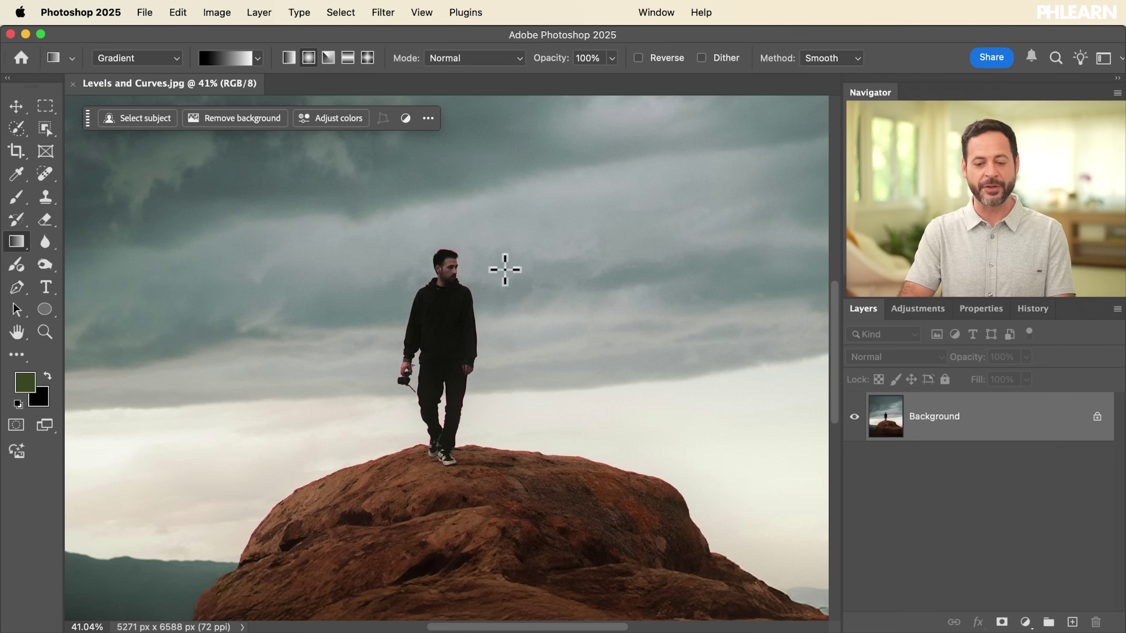
# Step: Dock the Adjustments panel in its own column, place Properties beneath it with more height, and bring Layers back to the front
pyautogui.scroll(-5, 505, 269)
pyautogui.scroll(5, 505, 269)
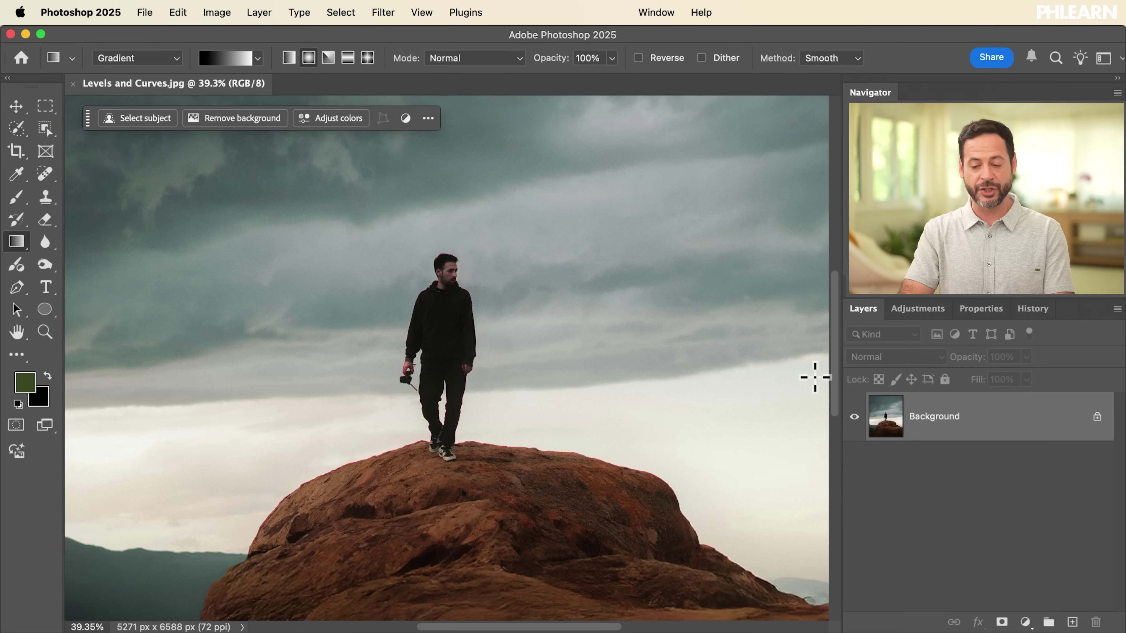
pyautogui.press('v')
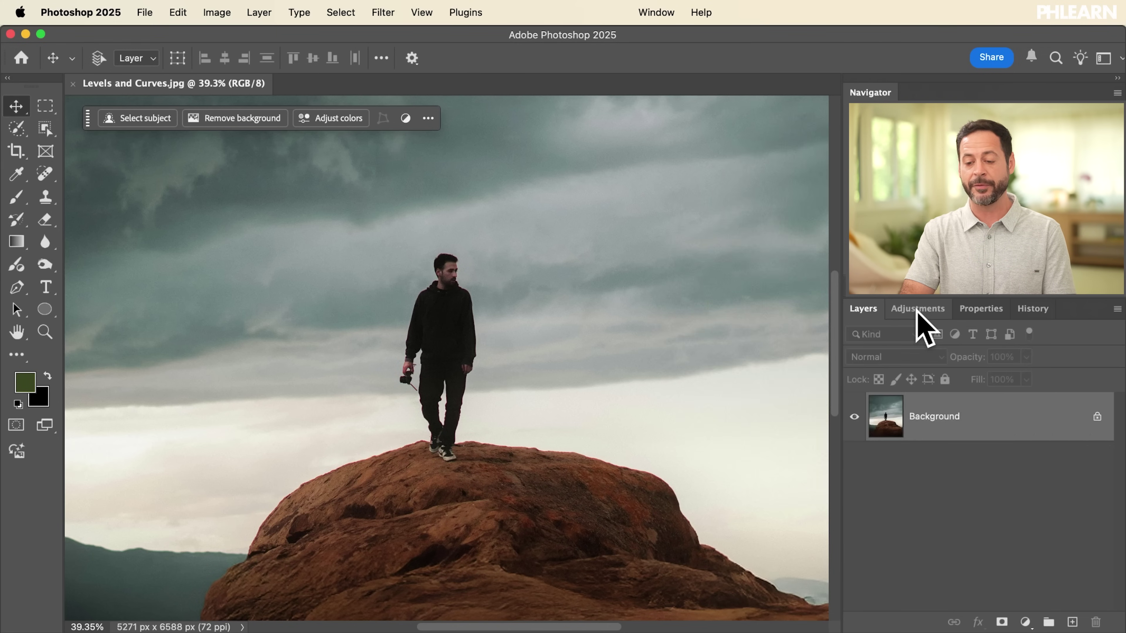
pyautogui.moveTo(846, 308); pyautogui.dragTo(835, 263)
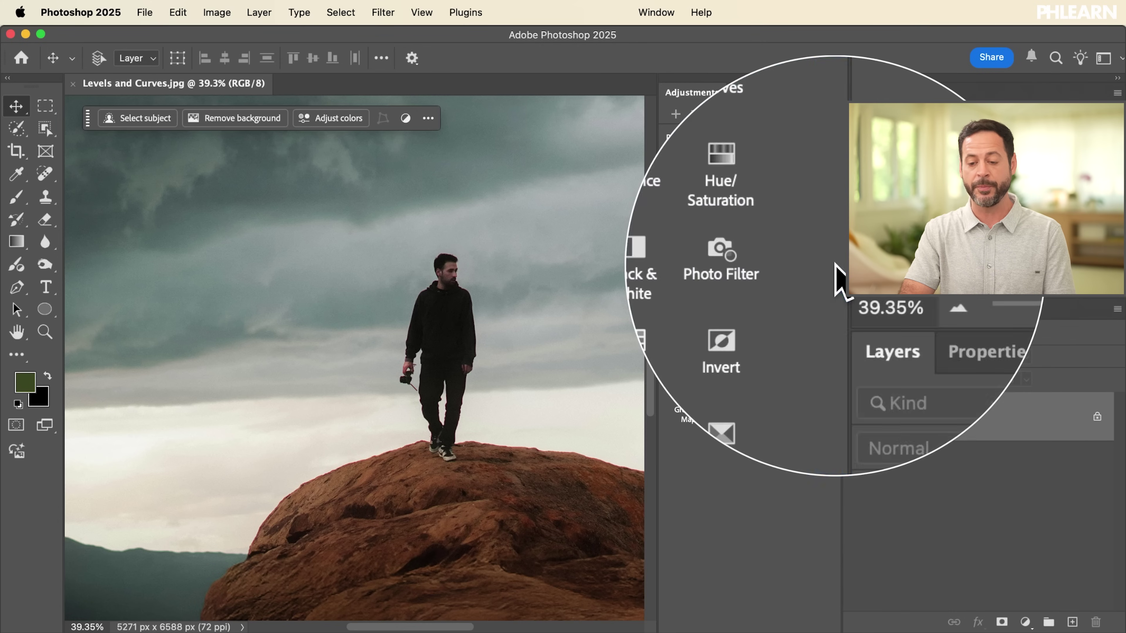
pyautogui.click(917, 309)
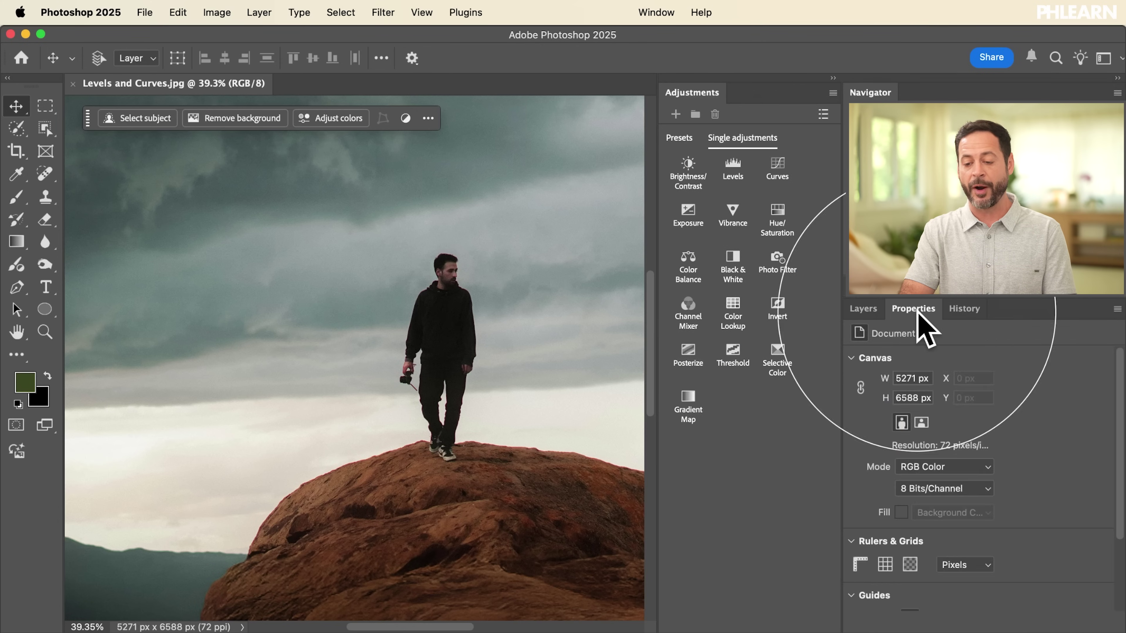
pyautogui.moveTo(916, 311); pyautogui.dragTo(733, 619)
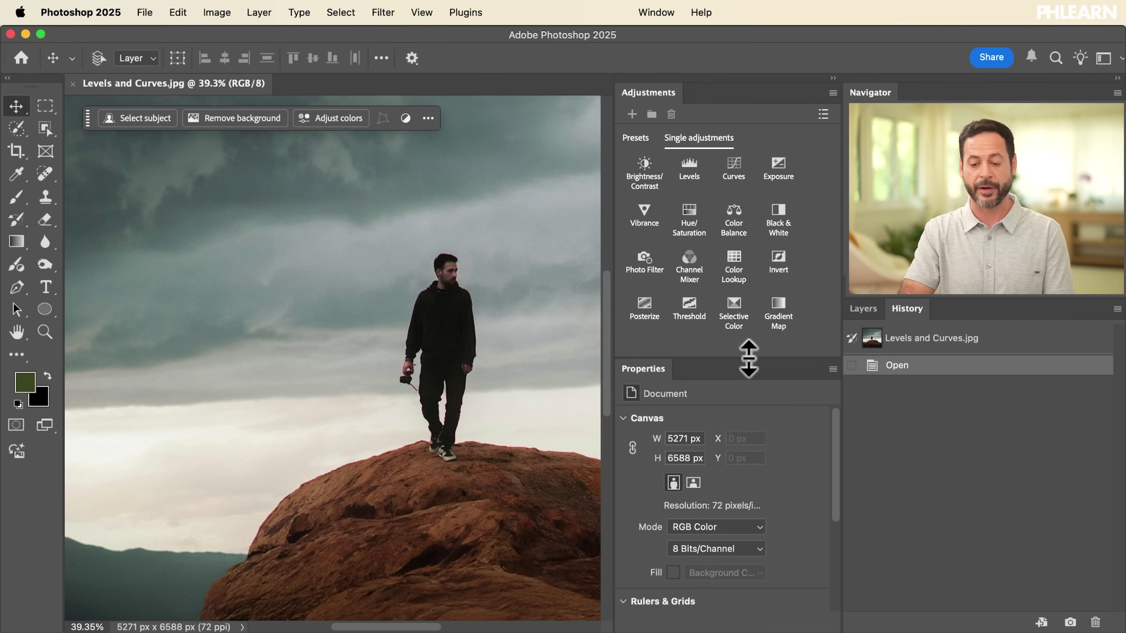
pyautogui.moveTo(748, 358); pyautogui.dragTo(748, 343)
pyautogui.click(856, 309)
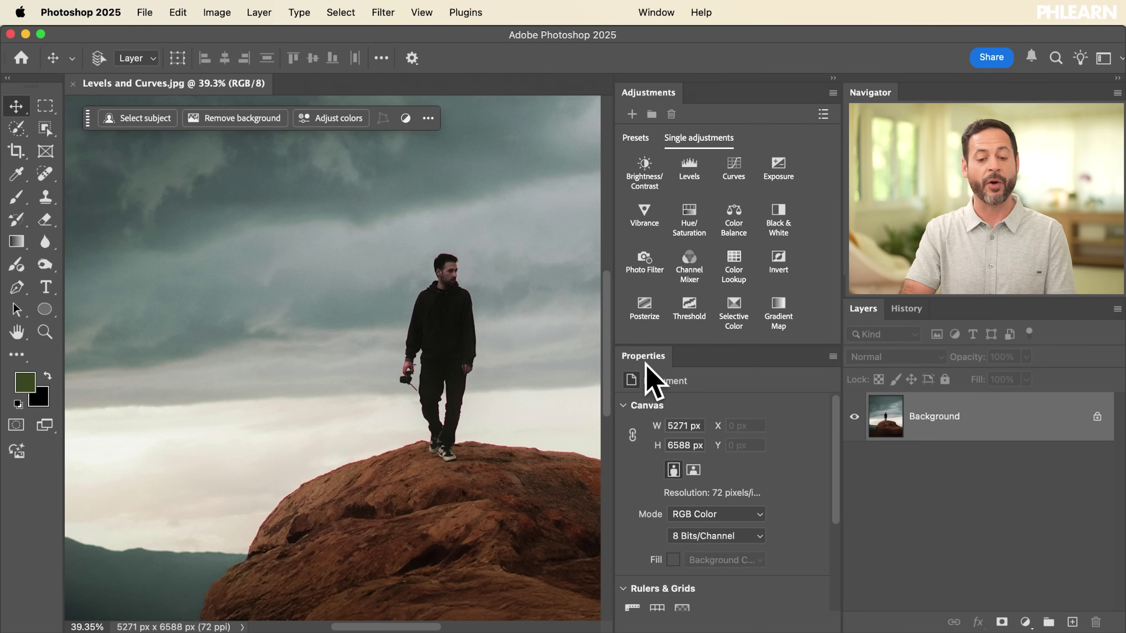
# Step: Add a Levels adjustment layer above the Background and enlarge the Properties area for its controls
pyautogui.scroll(-5, 441, 401)
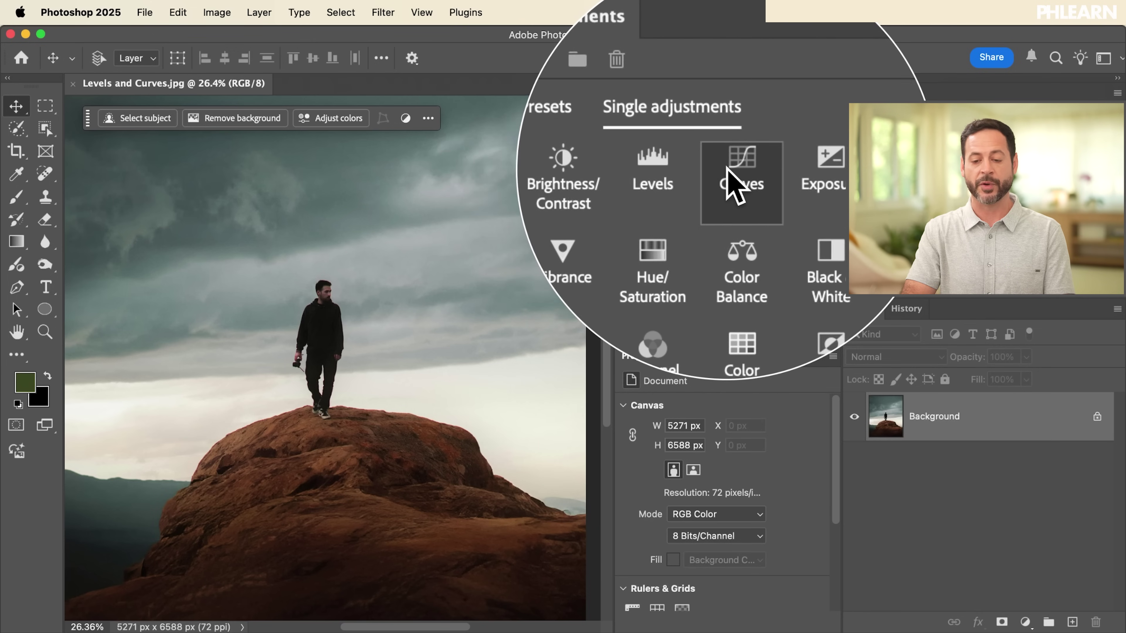
pyautogui.click(691, 175)
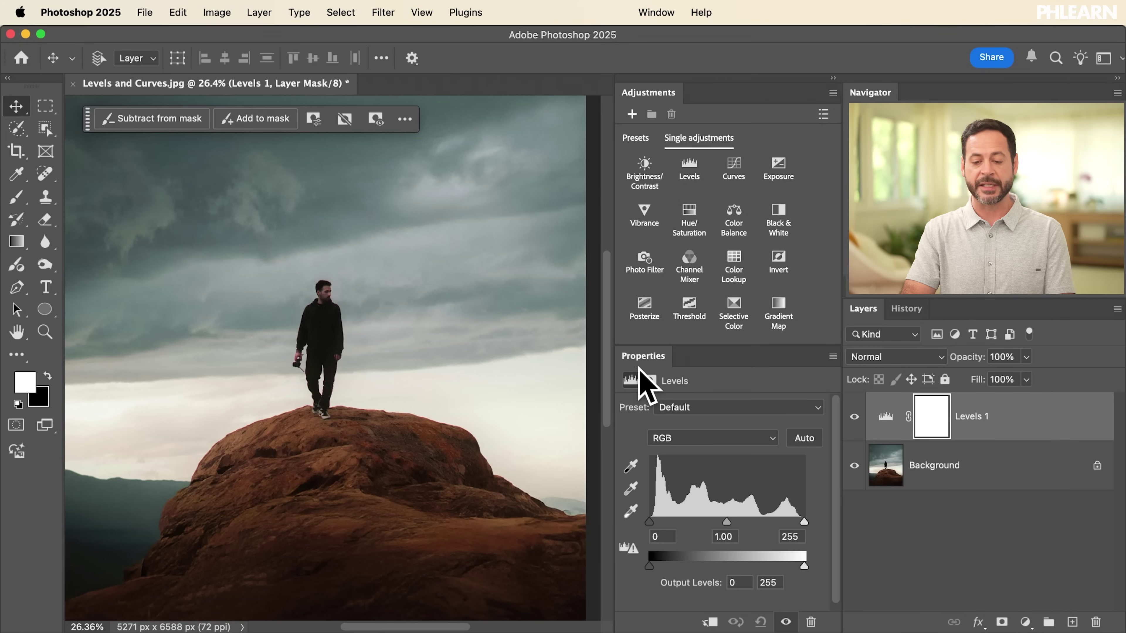
pyautogui.moveTo(713, 346)
pyautogui.mouseDown()
pyautogui.moveTo(713, 316)
pyautogui.moveTo(713, 330)
pyautogui.mouseUp()
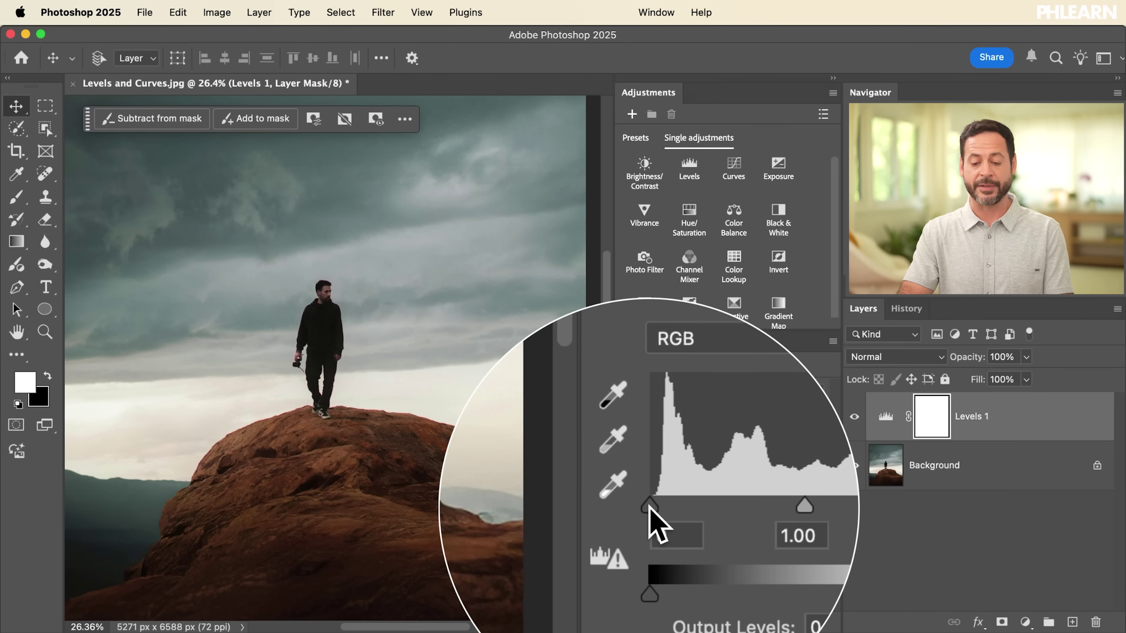
# Step: Try the Levels input black point at 63, the white point at 161 and brighter midtones, returning the adjustment to its defaults
pyautogui.moveTo(651, 509); pyautogui.dragTo(688, 510)
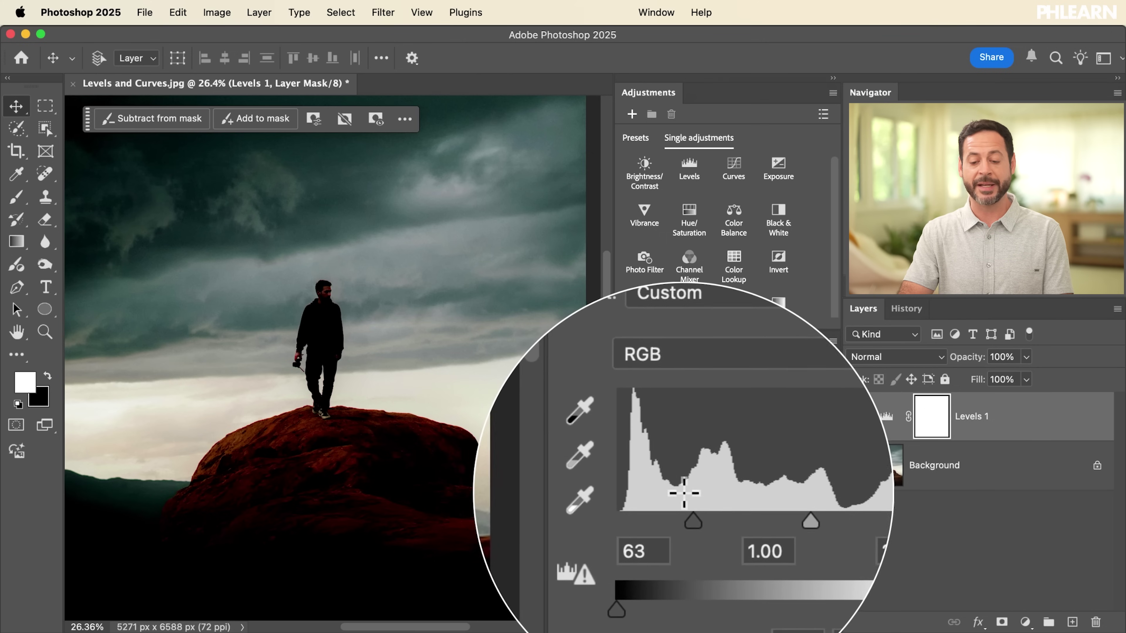
pyautogui.moveTo(688, 510); pyautogui.dragTo(658, 520)
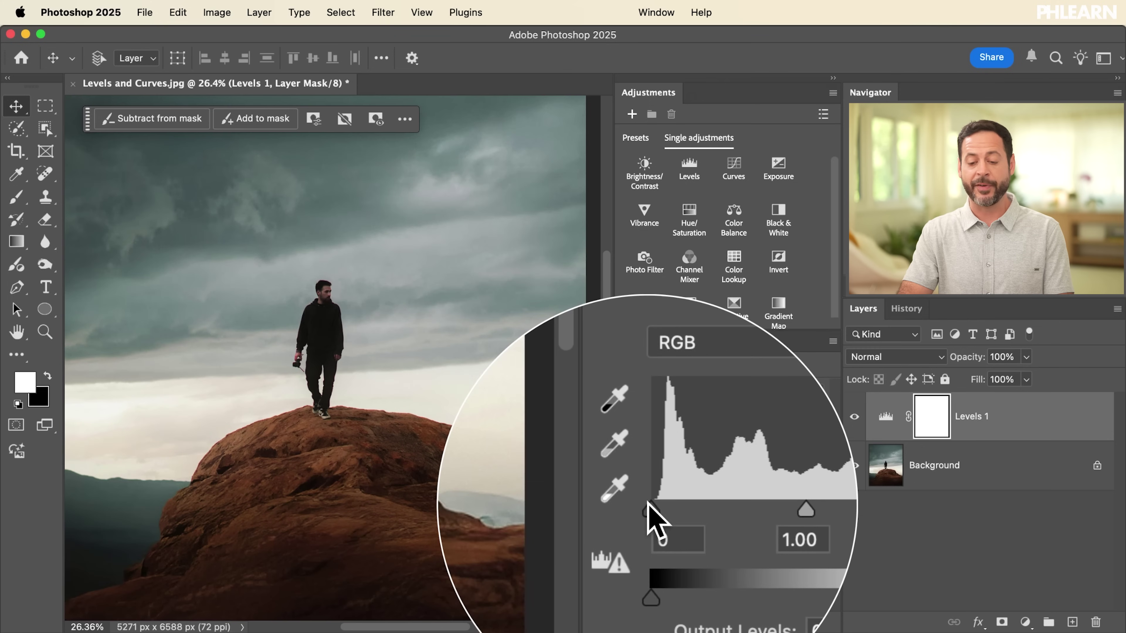
pyautogui.moveTo(807, 519); pyautogui.dragTo(748, 510)
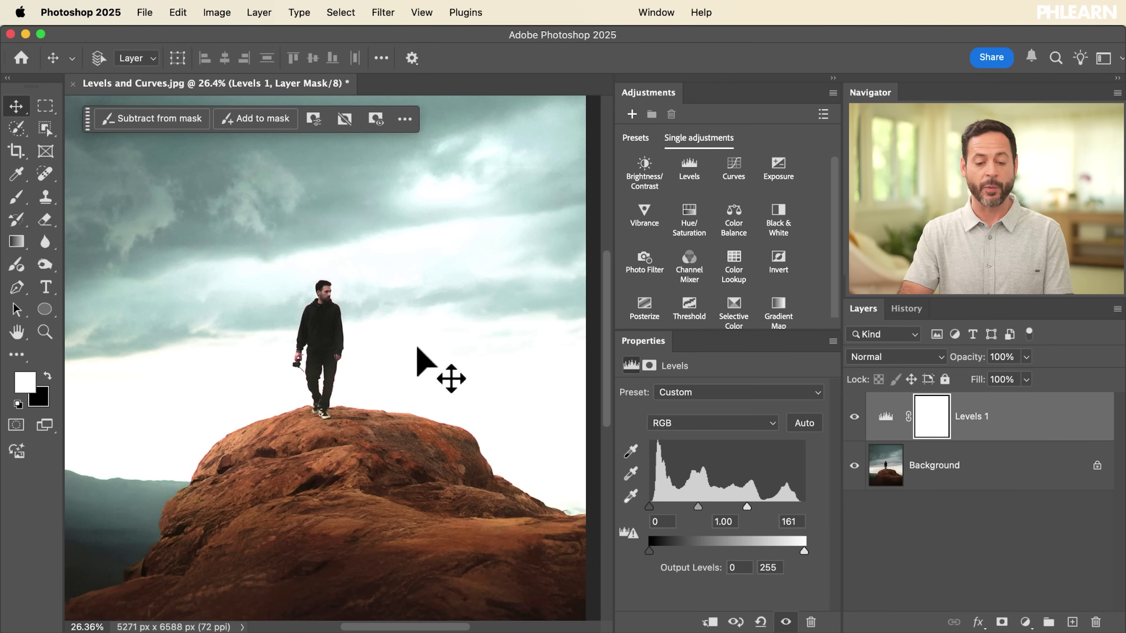
pyautogui.moveTo(747, 506); pyautogui.dragTo(803, 506)
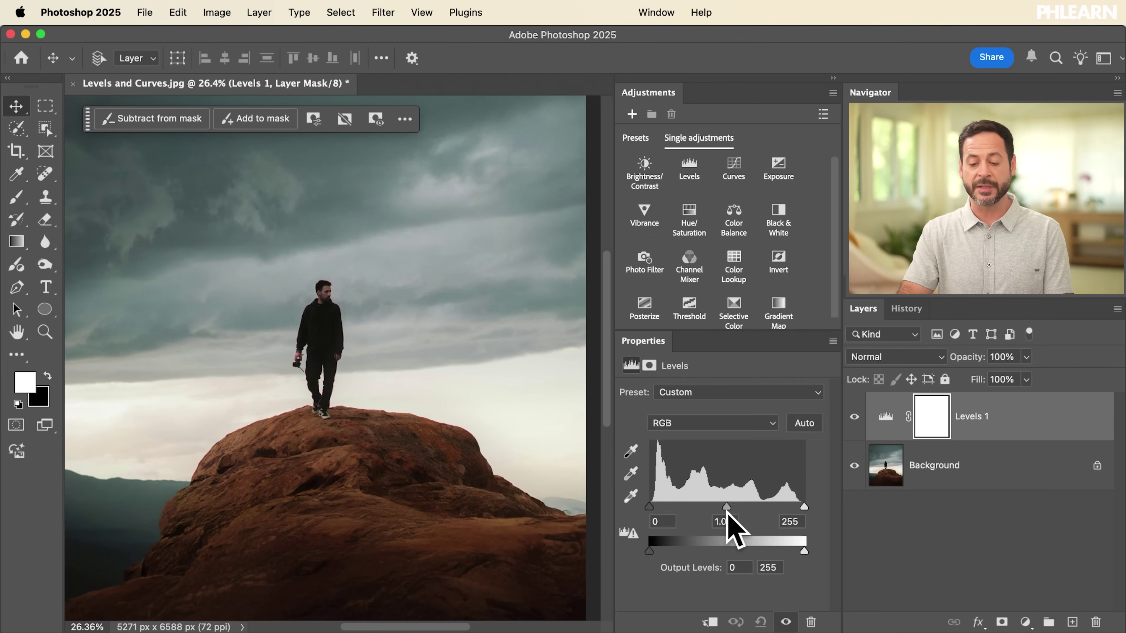
pyautogui.moveTo(728, 507); pyautogui.dragTo(700, 510)
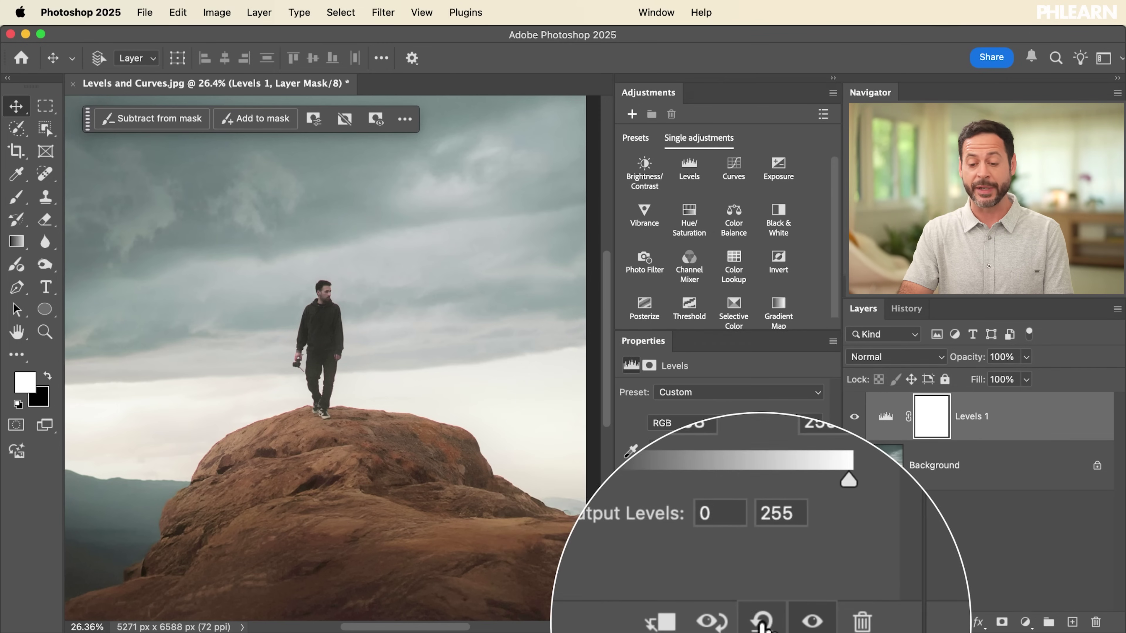
pyautogui.click(760, 622)
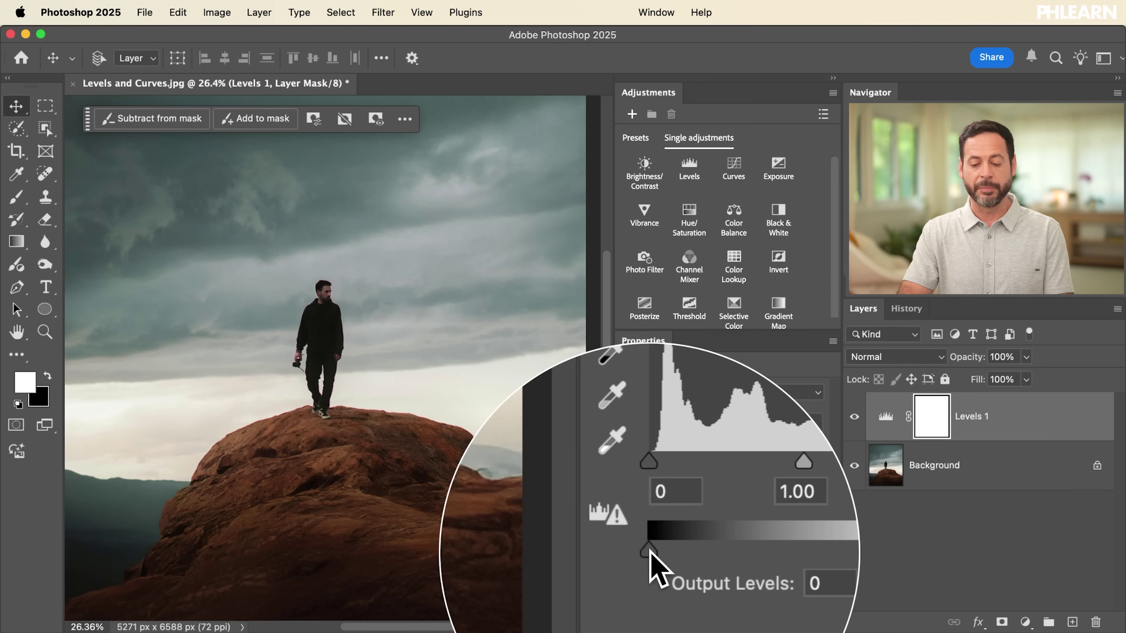
# Step: Try the Levels output black at 71, a lower output white and midtones at 1.42, and reset the adjustment
pyautogui.moveTo(651, 554); pyautogui.dragTo(687, 556)
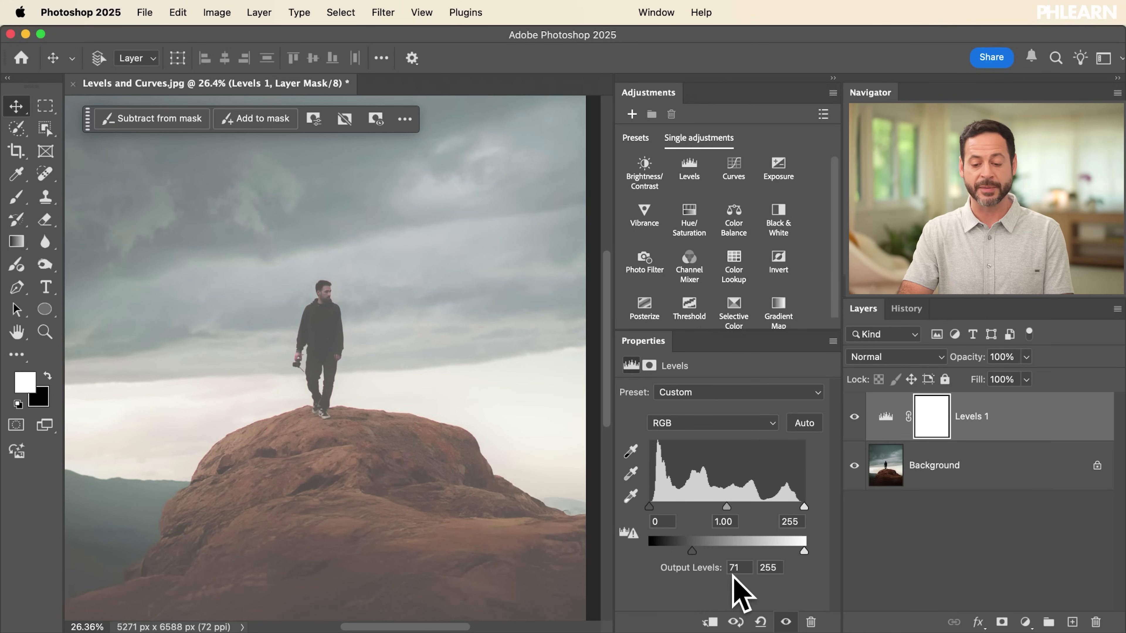
pyautogui.moveTo(694, 555); pyautogui.dragTo(651, 547)
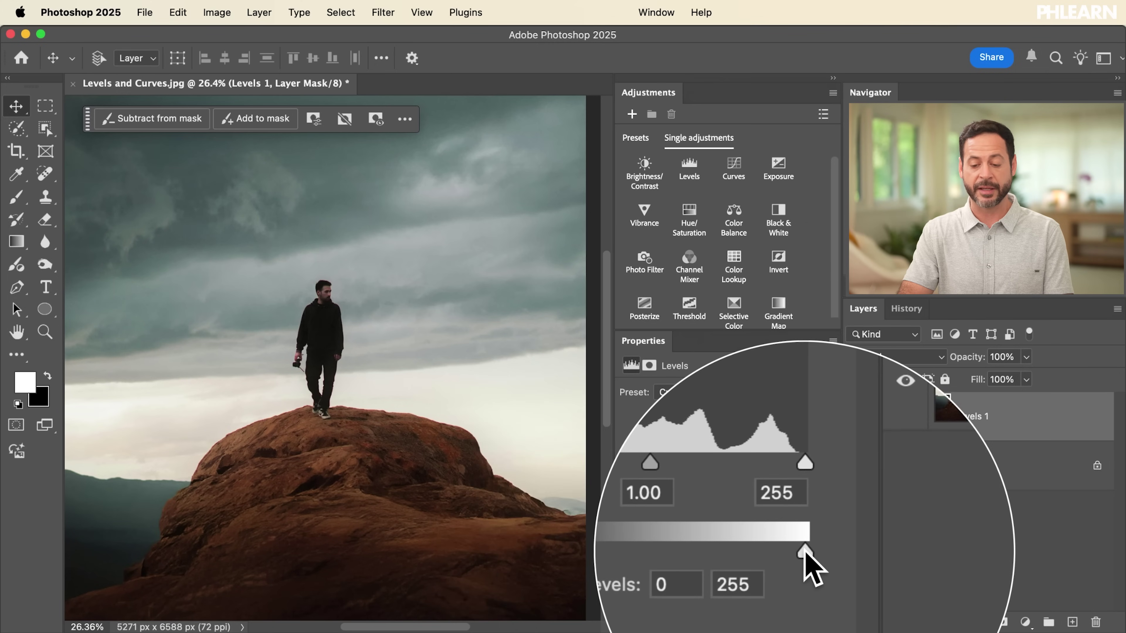
pyautogui.moveTo(802, 552); pyautogui.dragTo(744, 552)
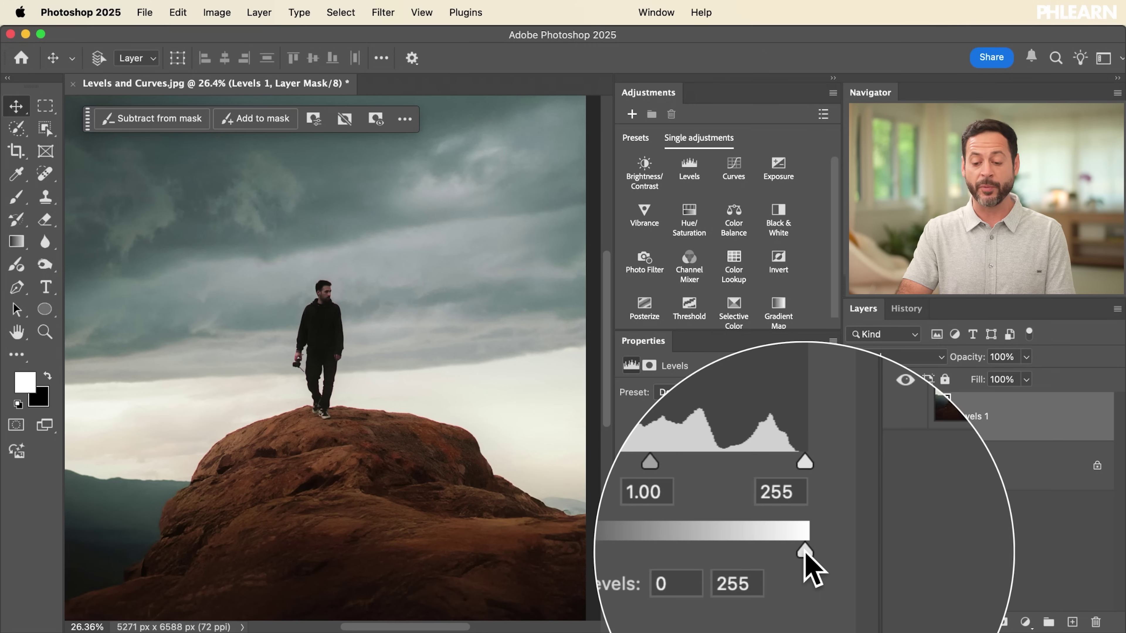
pyautogui.moveTo(805, 554); pyautogui.dragTo(763, 554)
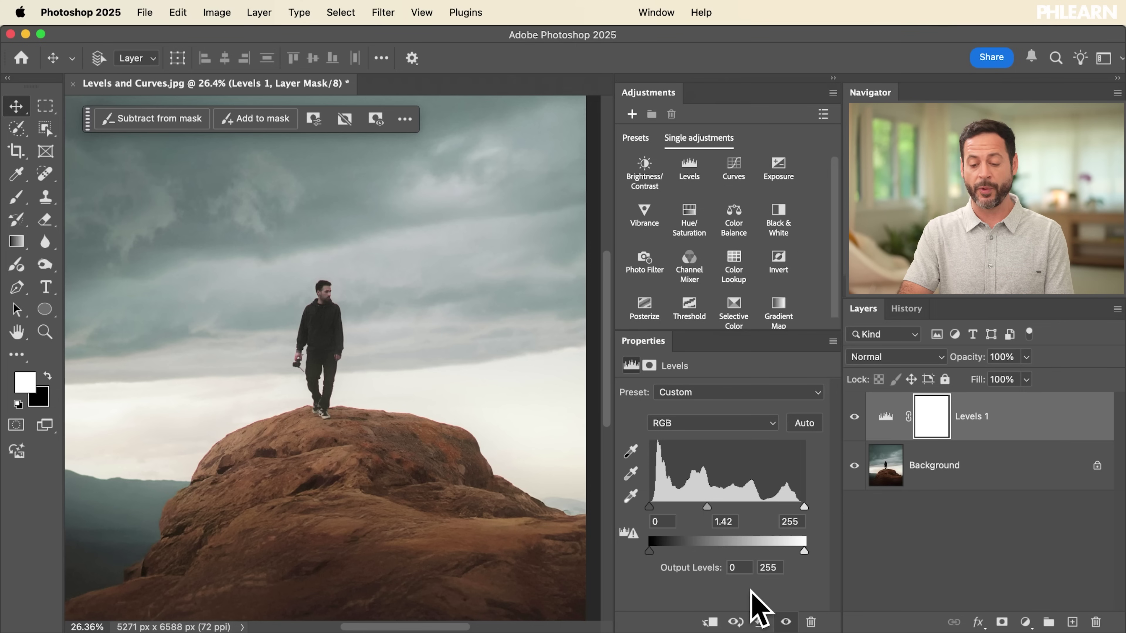
pyautogui.click(760, 622)
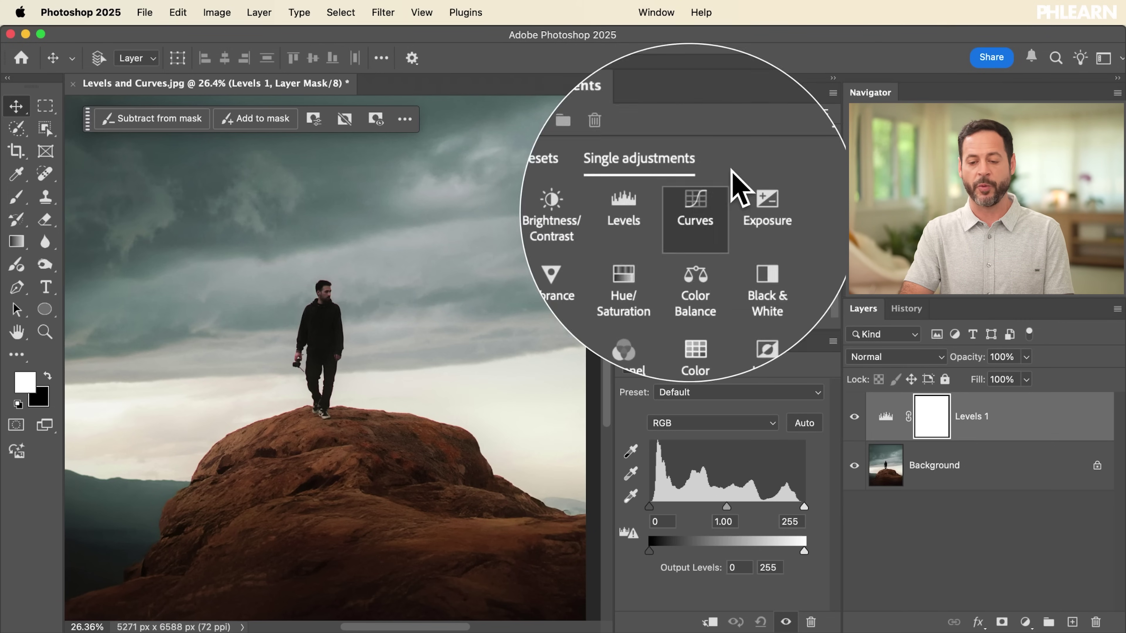
# Step: Add a Curves adjustment layer above Levels and move its black point to input 59, output 0
pyautogui.click(732, 174)
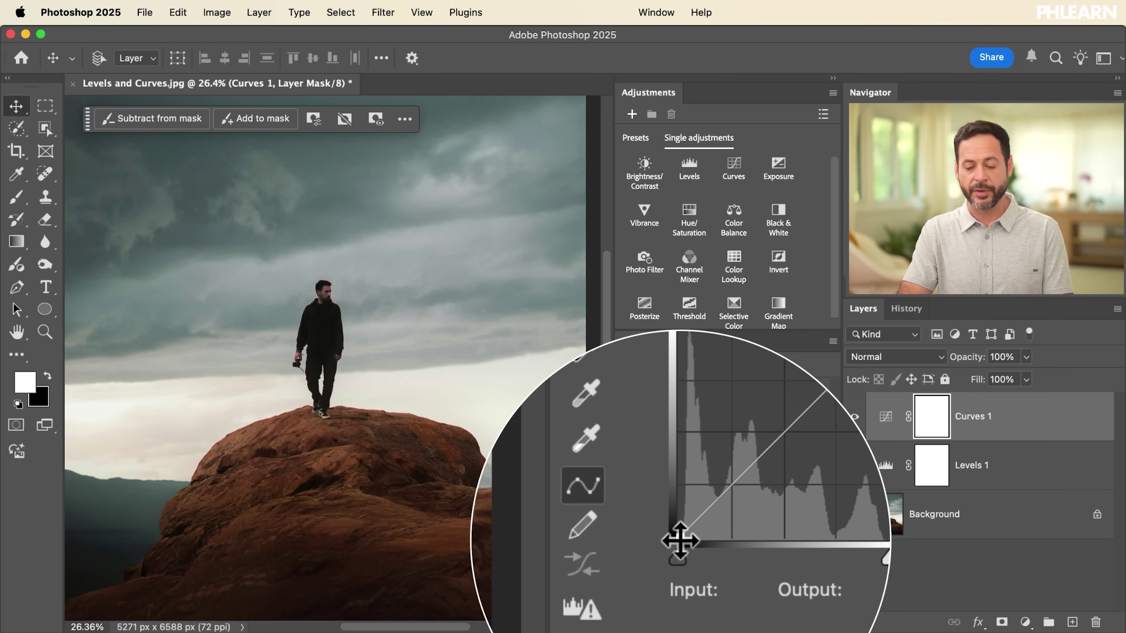
pyautogui.click(679, 540)
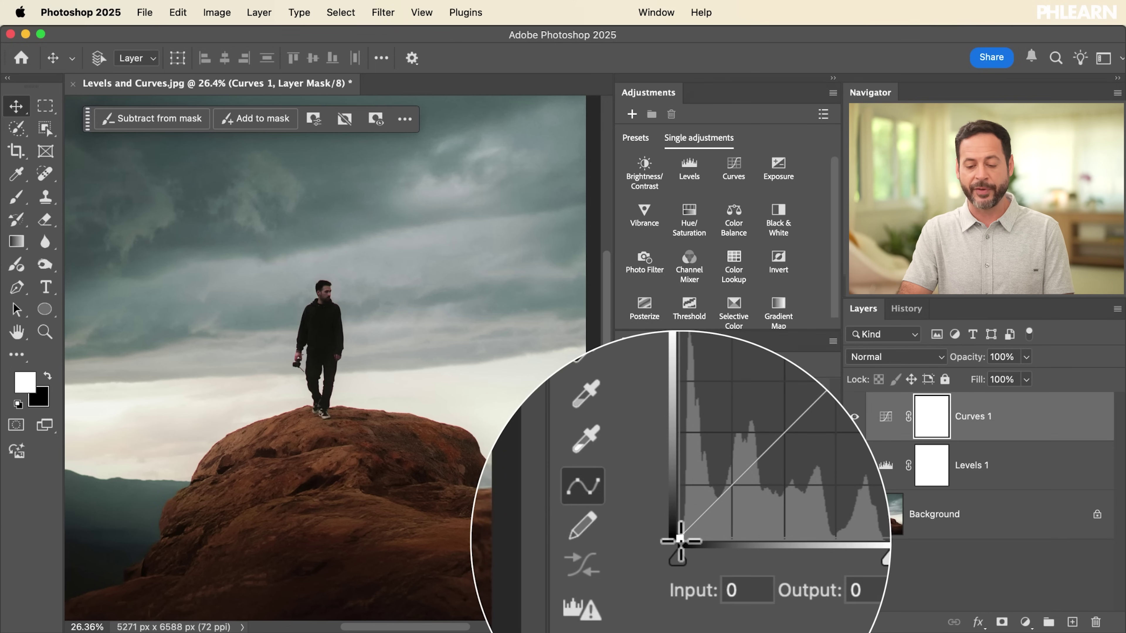
pyautogui.moveTo(680, 540); pyautogui.dragTo(704, 540)
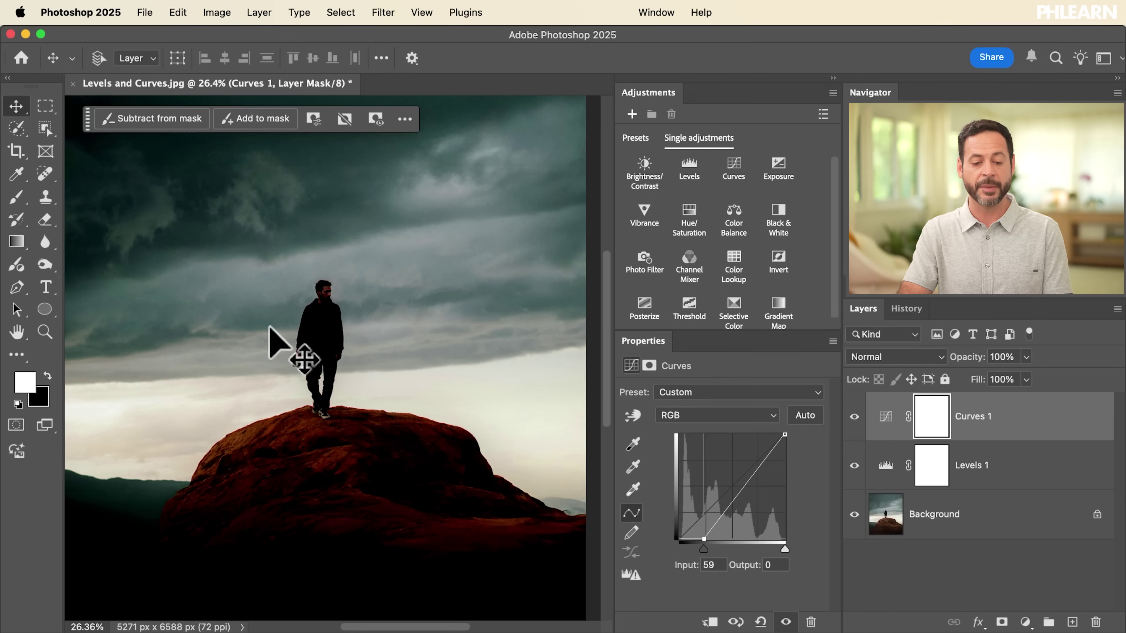
# Step: Hide the Curves layer, try the Levels input black point at 47 for comparison, and reset Levels
pyautogui.click(854, 416)
pyautogui.click(889, 467)
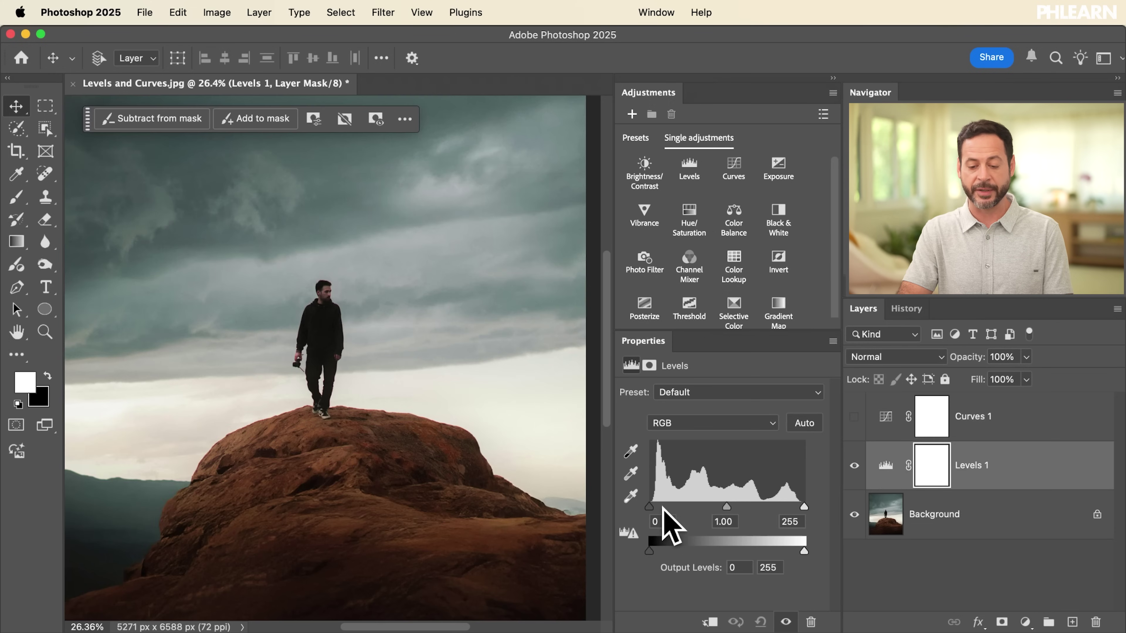
pyautogui.moveTo(650, 506); pyautogui.dragTo(678, 506)
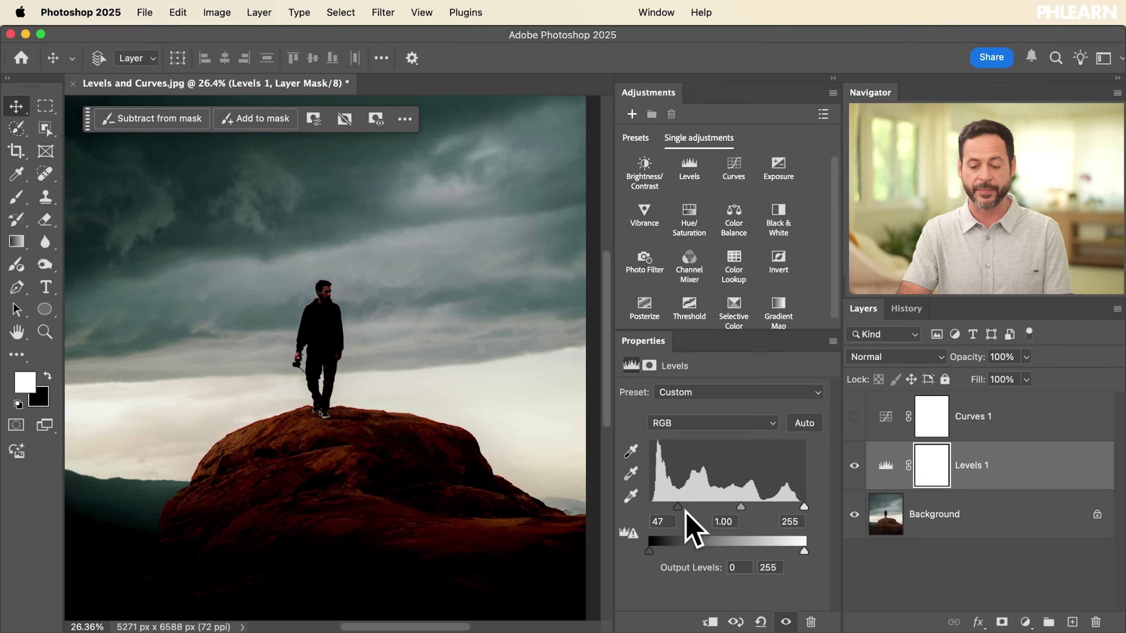
pyautogui.click(760, 622)
# Step: Show the Curves layer with its curve reset, and raise the curve's black point to output 61
pyautogui.click(853, 417)
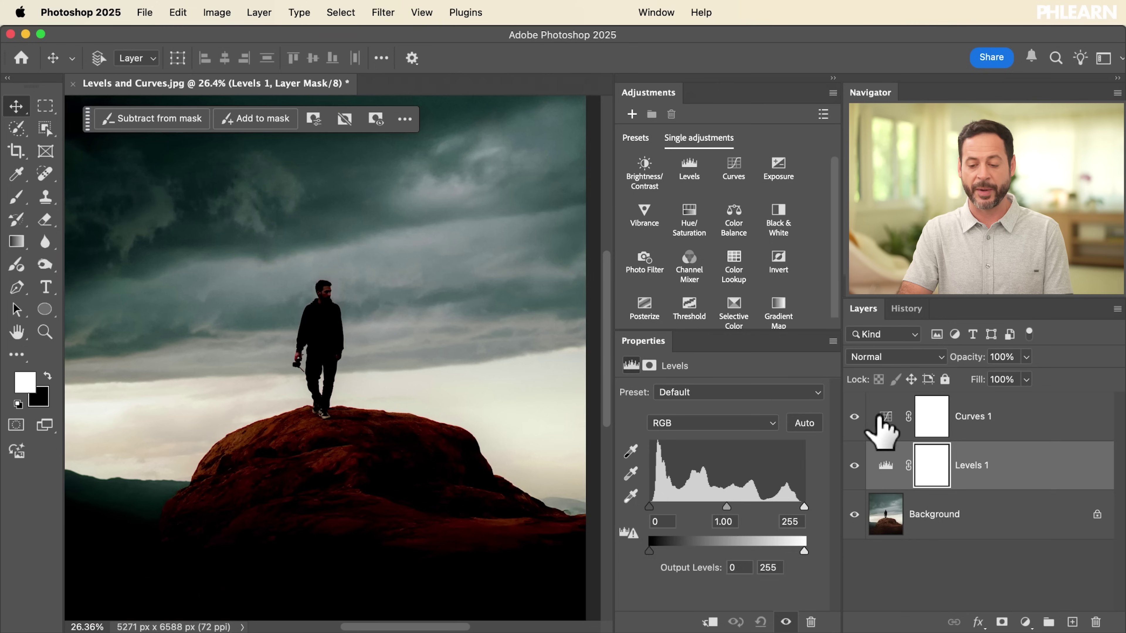
pyautogui.click(867, 437)
pyautogui.click(761, 622)
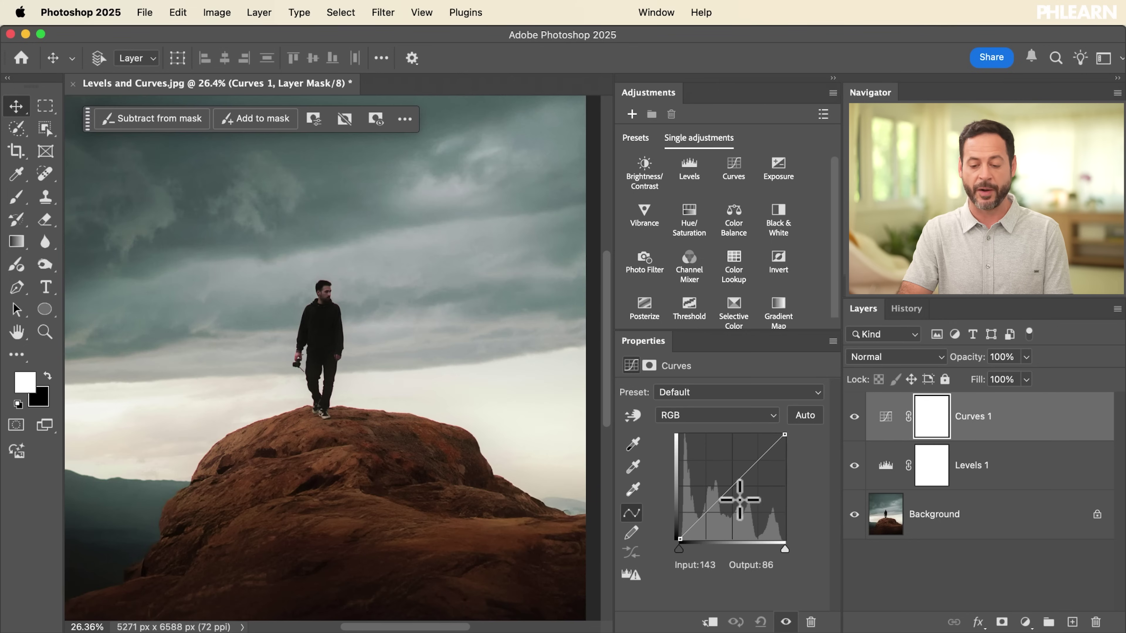
pyautogui.click(680, 539)
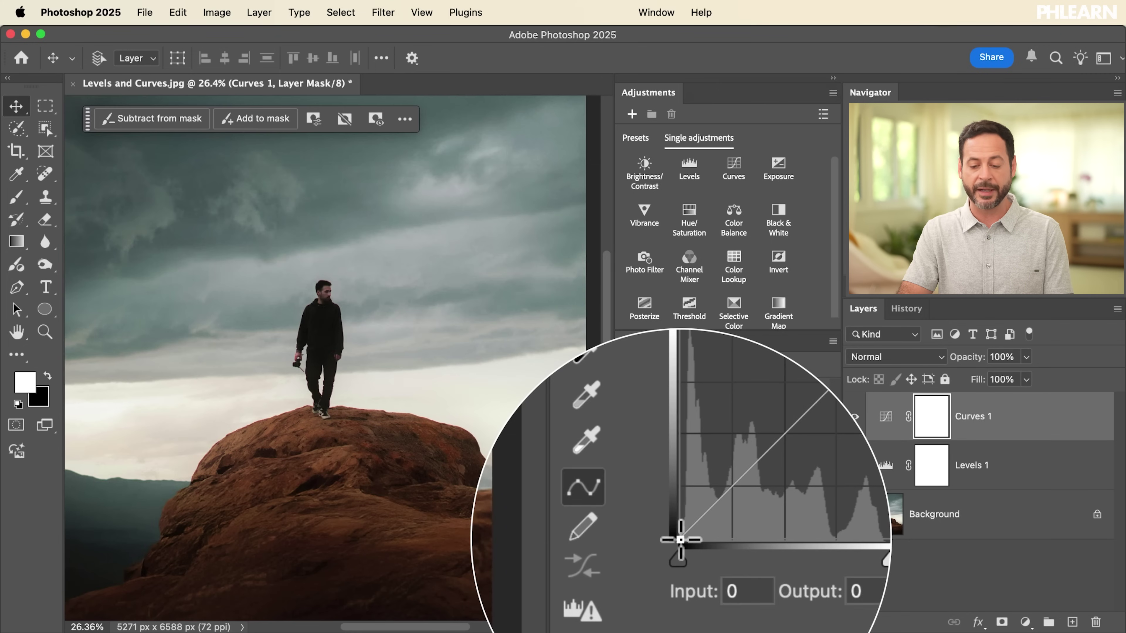
pyautogui.moveTo(680, 539); pyautogui.dragTo(677, 514)
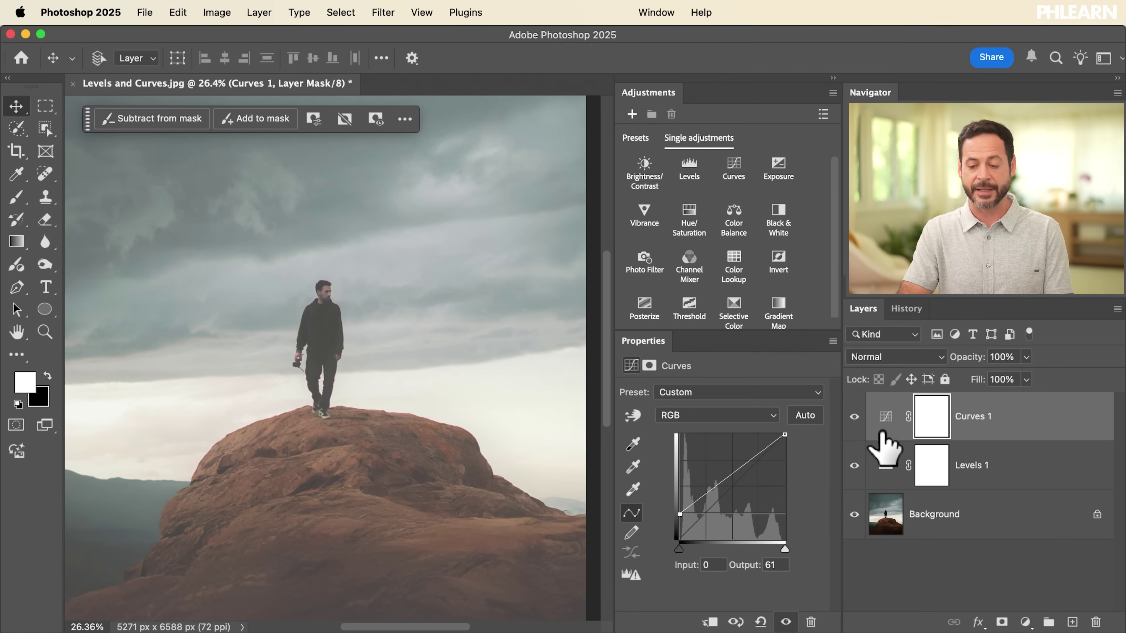
# Step: Hide the Curves layer, try the Levels output black at 52 while comparing before and after, and reset Levels
pyautogui.click(853, 419)
pyautogui.click(884, 465)
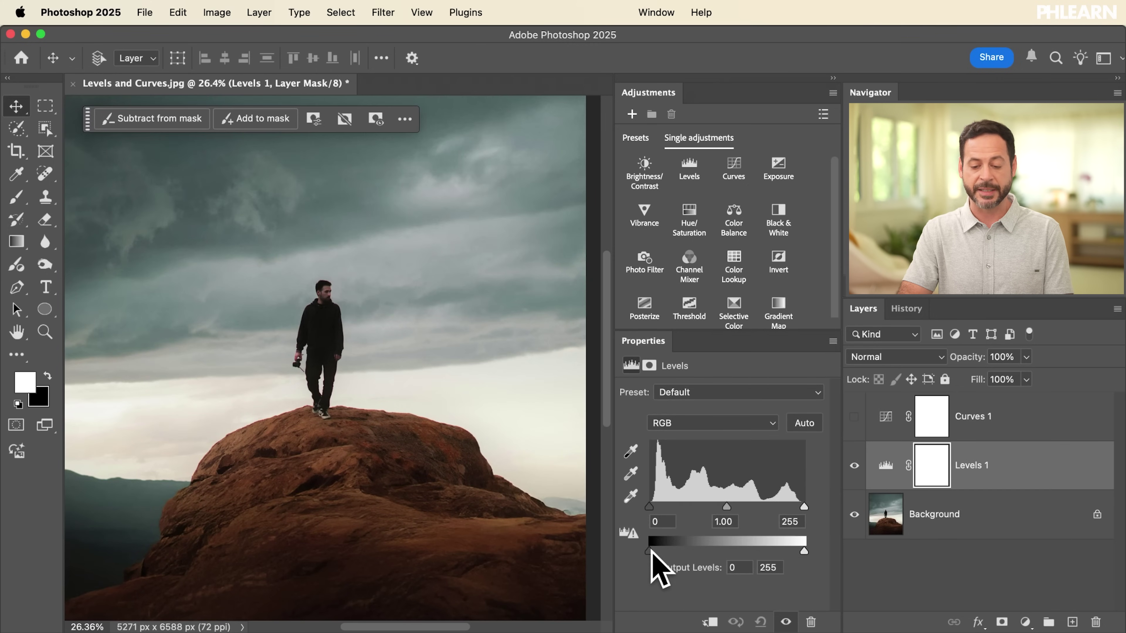
pyautogui.moveTo(650, 552); pyautogui.dragTo(680, 552)
pyautogui.click(854, 465)
pyautogui.click(854, 465)
pyautogui.click(854, 465)
pyautogui.click(854, 464)
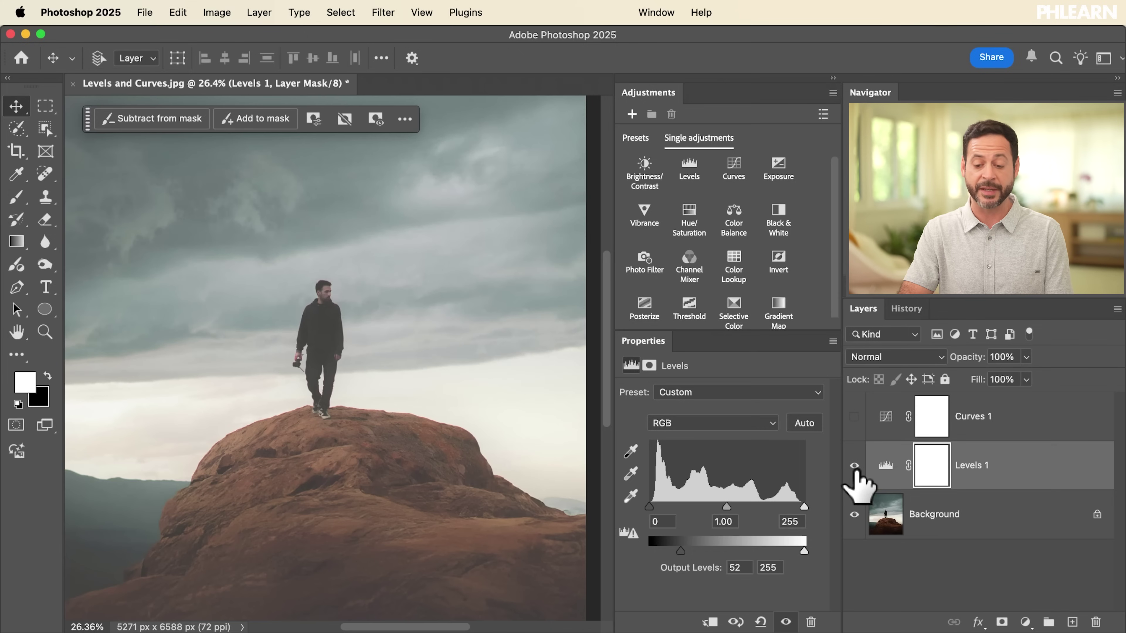
pyautogui.click(761, 622)
# Step: Show the Curves layer with its curve reset, and slide the white point inward at maximum output to brighten the highlights
pyautogui.click(853, 417)
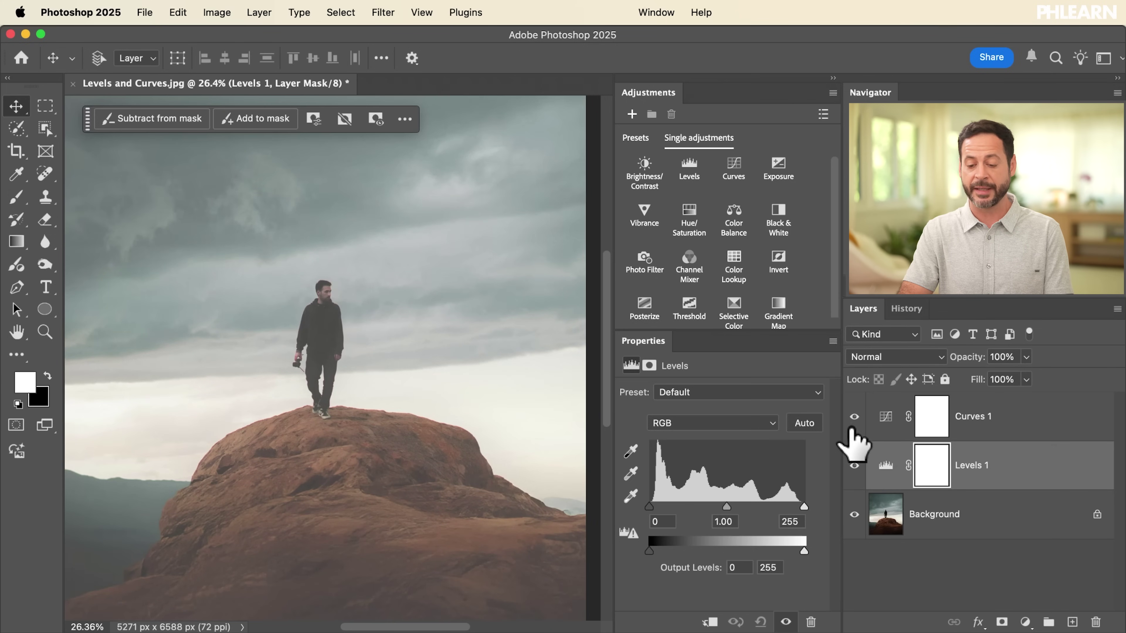
pyautogui.click(928, 428)
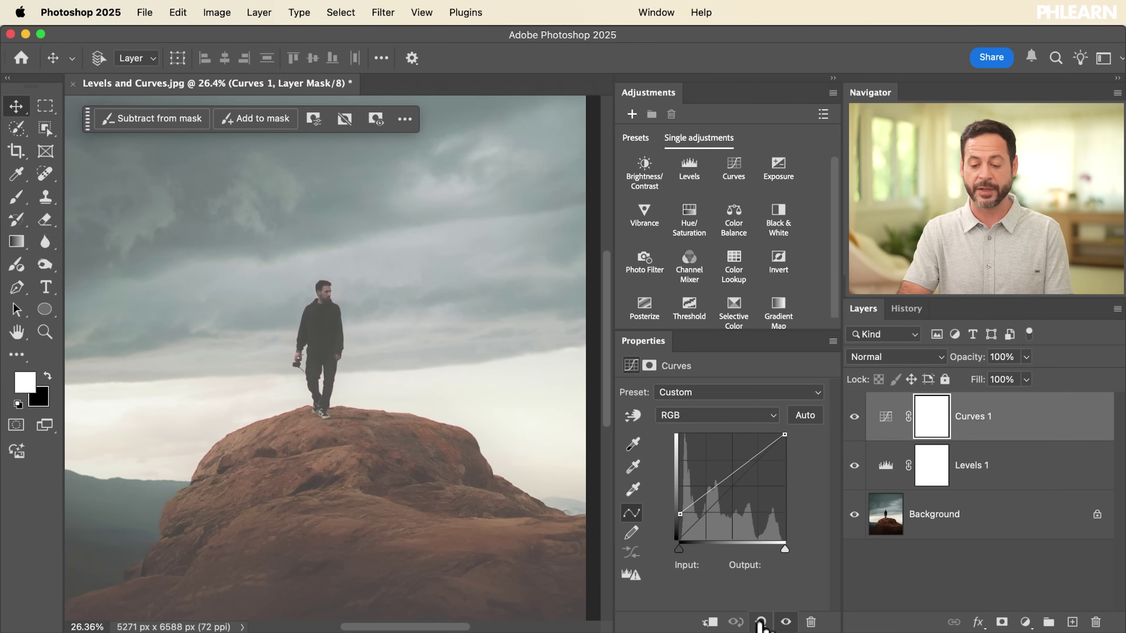
pyautogui.click(761, 622)
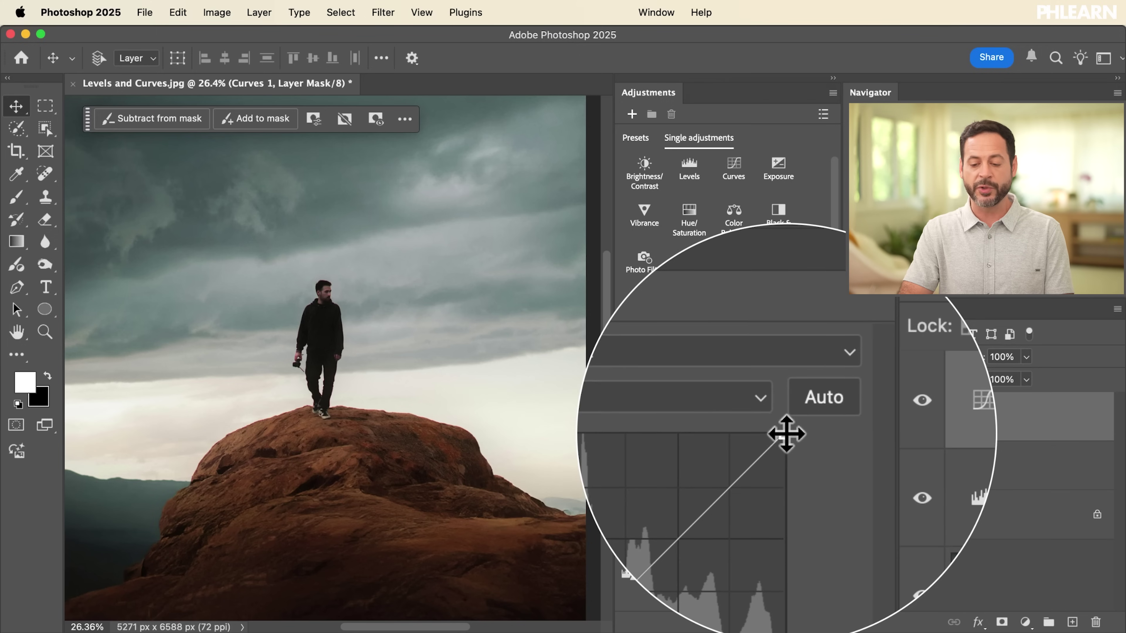
pyautogui.moveTo(786, 434); pyautogui.dragTo(754, 427)
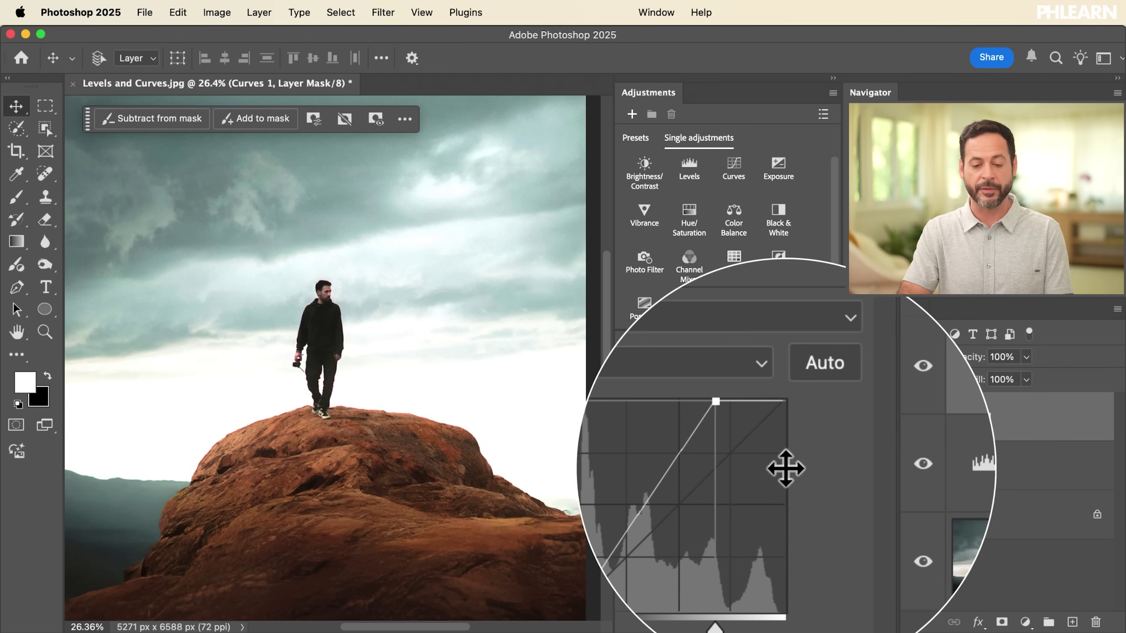
# Step: Slide the curve's white point back outward to the corner so the curve is a straight diagonal again
pyautogui.moveTo(752, 435); pyautogui.dragTo(766, 433)
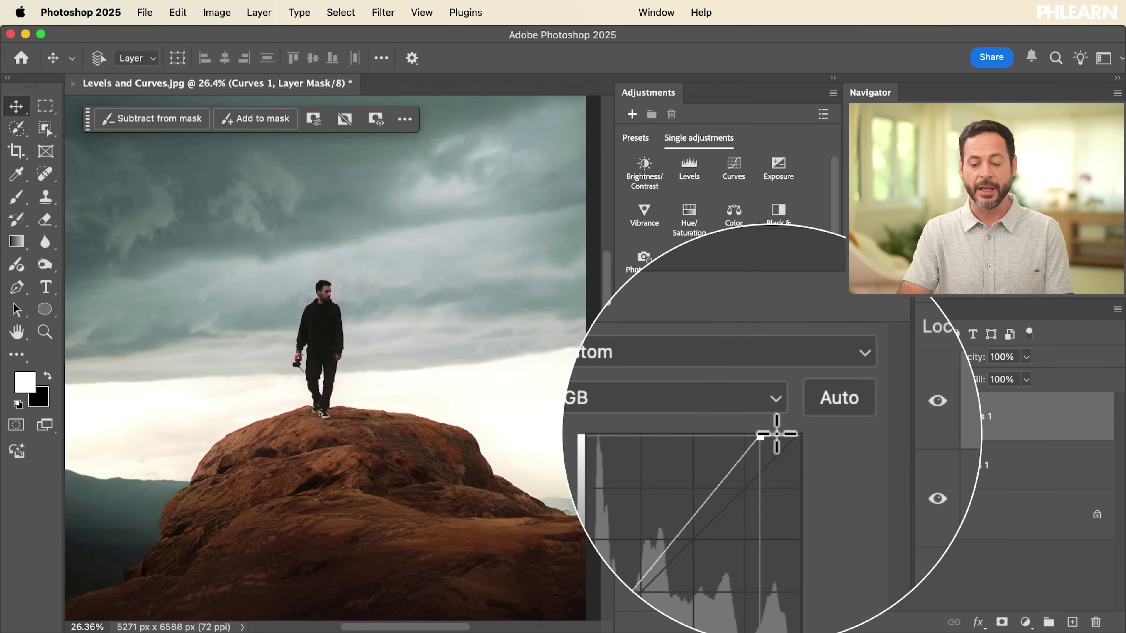
pyautogui.moveTo(682, 540)
pyautogui.mouseDown()
pyautogui.moveTo(696, 536)
pyautogui.moveTo(672, 519)
pyautogui.moveTo(670, 540)
pyautogui.mouseUp()
pyautogui.moveTo(783, 435)
pyautogui.mouseDown()
pyautogui.moveTo(754, 433)
pyautogui.moveTo(773, 436)
pyautogui.mouseUp()
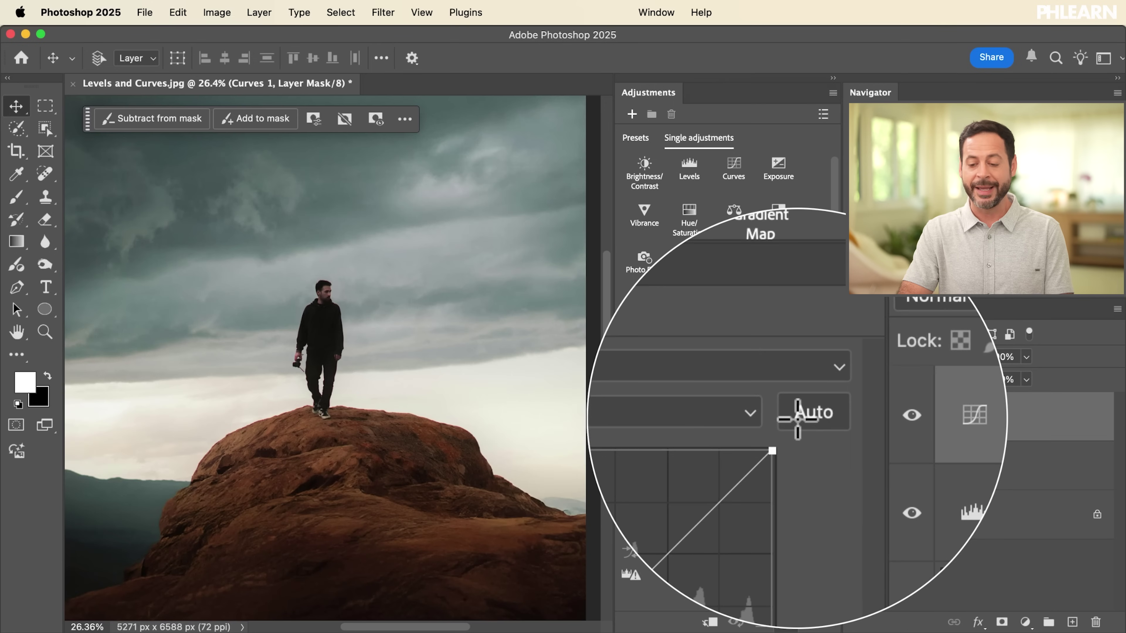
# Step: Select the Levels layer, try brightening the midtones with the middle input slider, and reset Levels
pyautogui.click(884, 463)
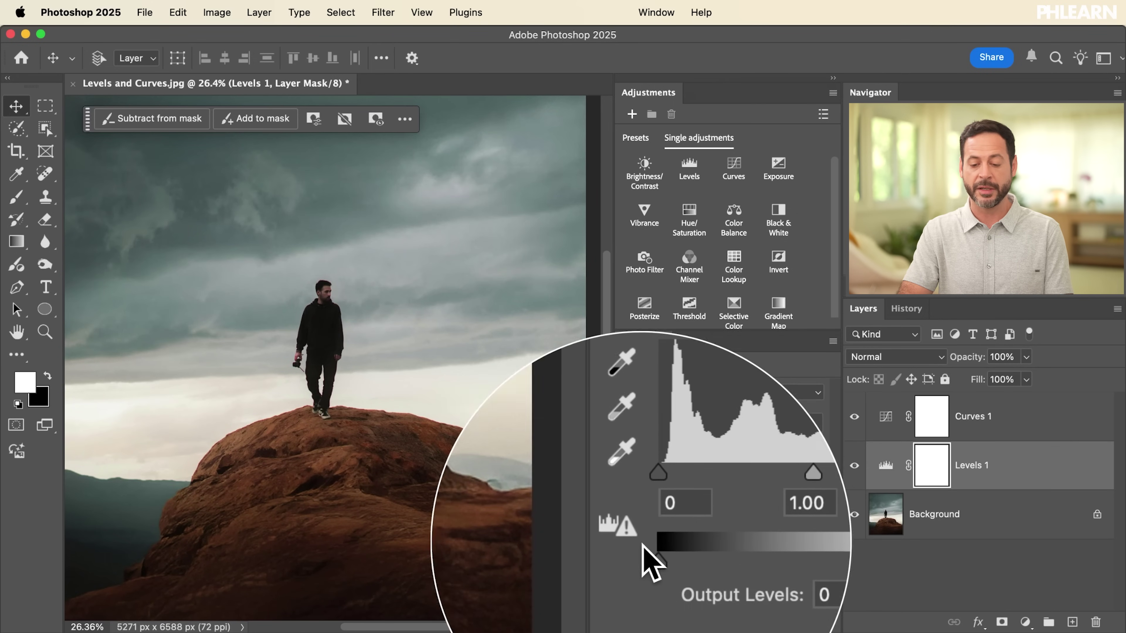
pyautogui.moveTo(652, 572); pyautogui.dragTo(616, 566)
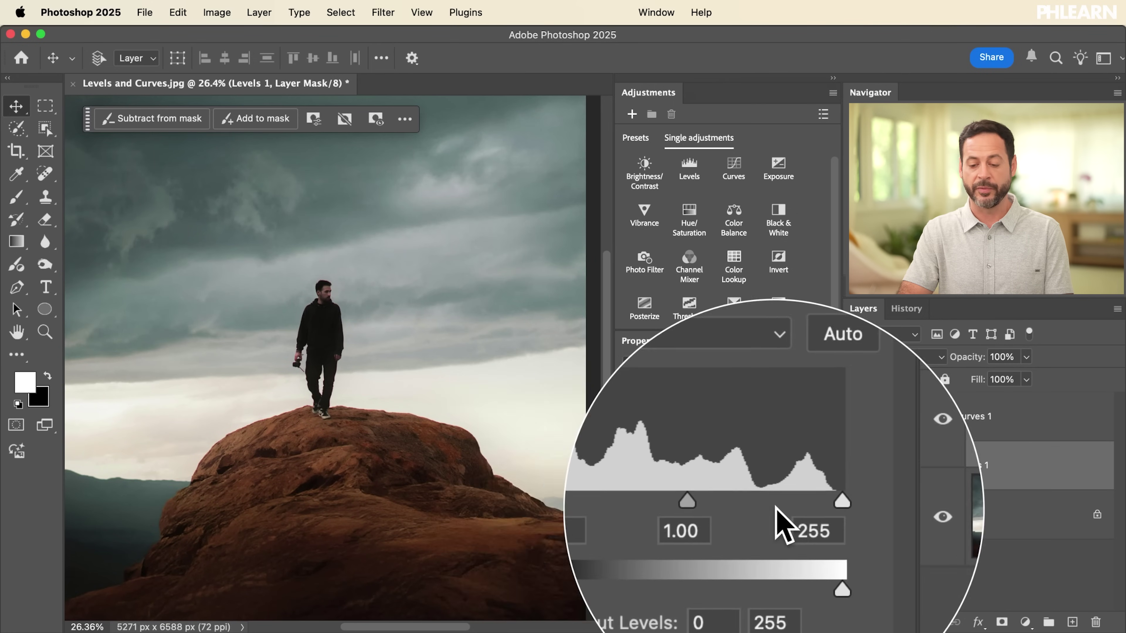
pyautogui.moveTo(808, 506); pyautogui.dragTo(832, 520)
pyautogui.moveTo(811, 565); pyautogui.dragTo(840, 558)
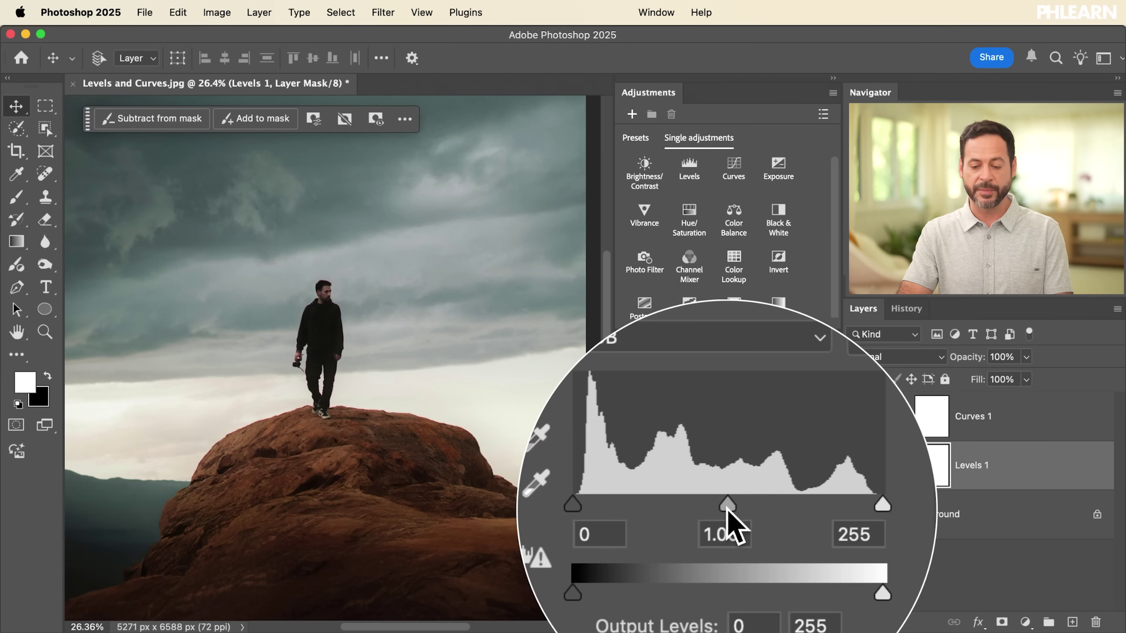
pyautogui.moveTo(729, 509)
pyautogui.mouseDown()
pyautogui.moveTo(711, 519)
pyautogui.moveTo(764, 521)
pyautogui.moveTo(712, 509)
pyautogui.moveTo(746, 522)
pyautogui.moveTo(722, 510)
pyautogui.mouseUp()
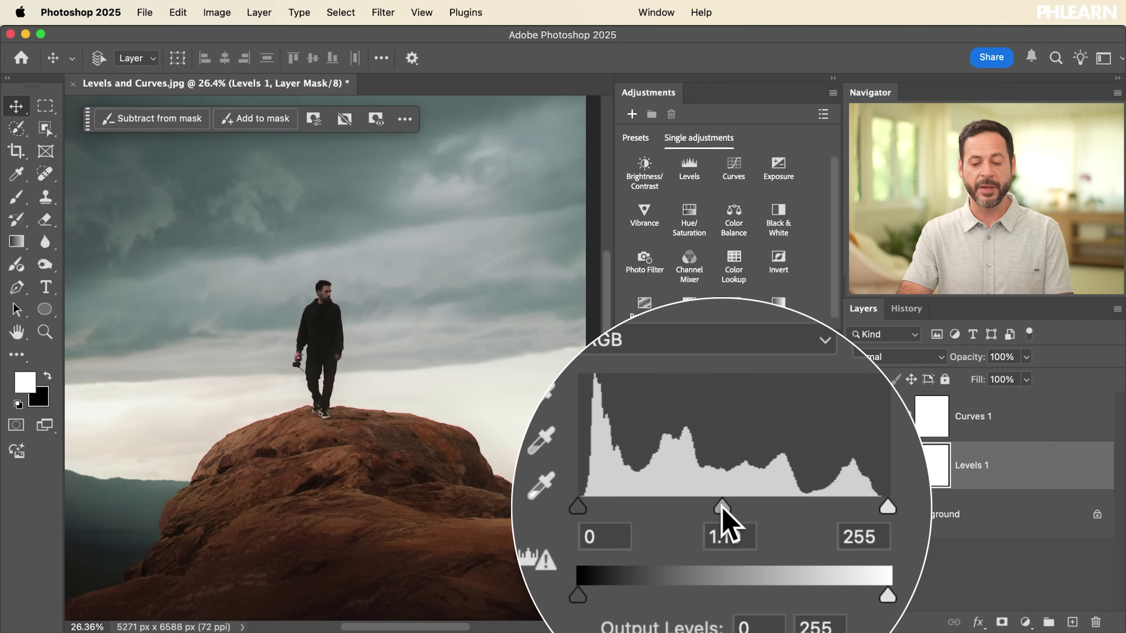
pyautogui.click(760, 622)
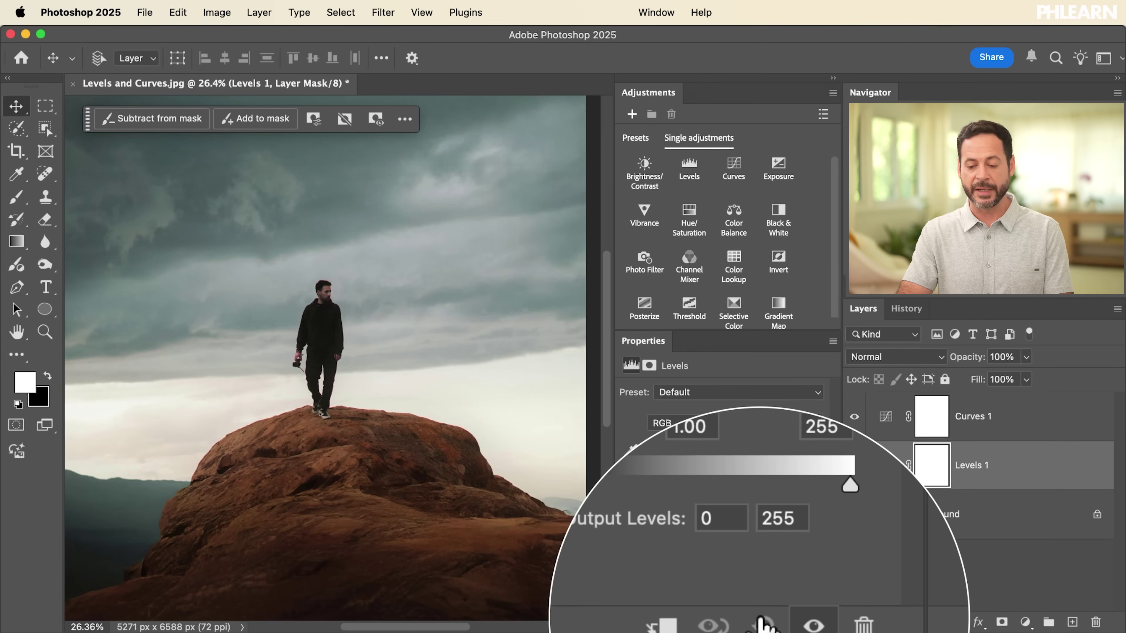
# Step: Select the Curves layer, add a midtone point at input 105 raised to output 149, and hide the layer
pyautogui.click(886, 420)
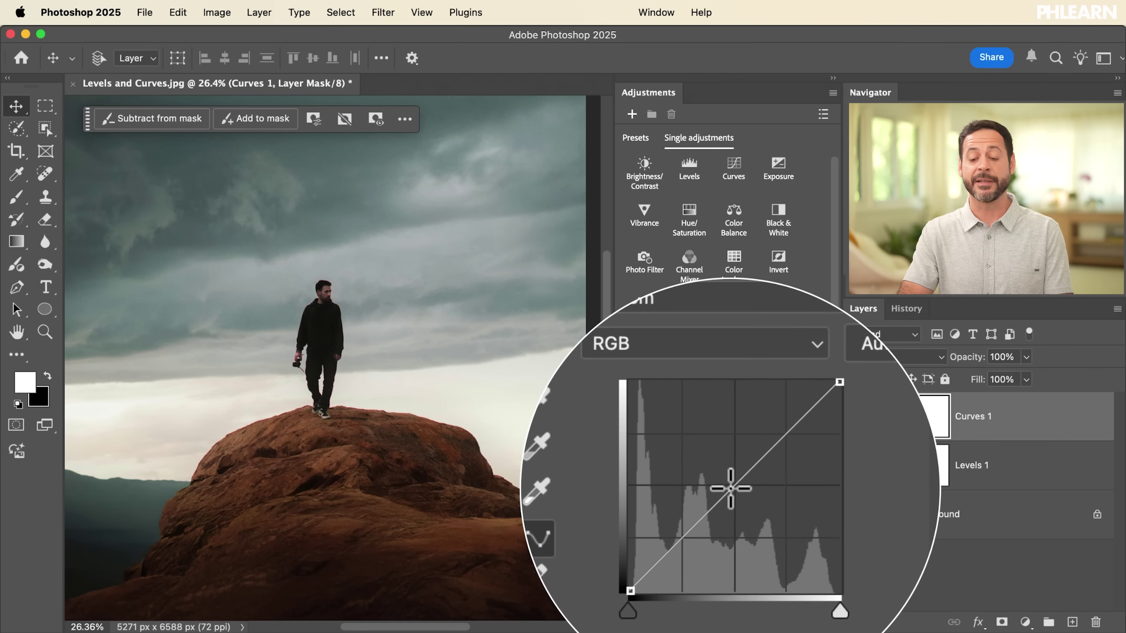
pyautogui.moveTo(731, 488)
pyautogui.mouseDown()
pyautogui.moveTo(723, 478)
pyautogui.moveTo(743, 497)
pyautogui.moveTo(722, 478)
pyautogui.mouseUp()
pyautogui.click(854, 416)
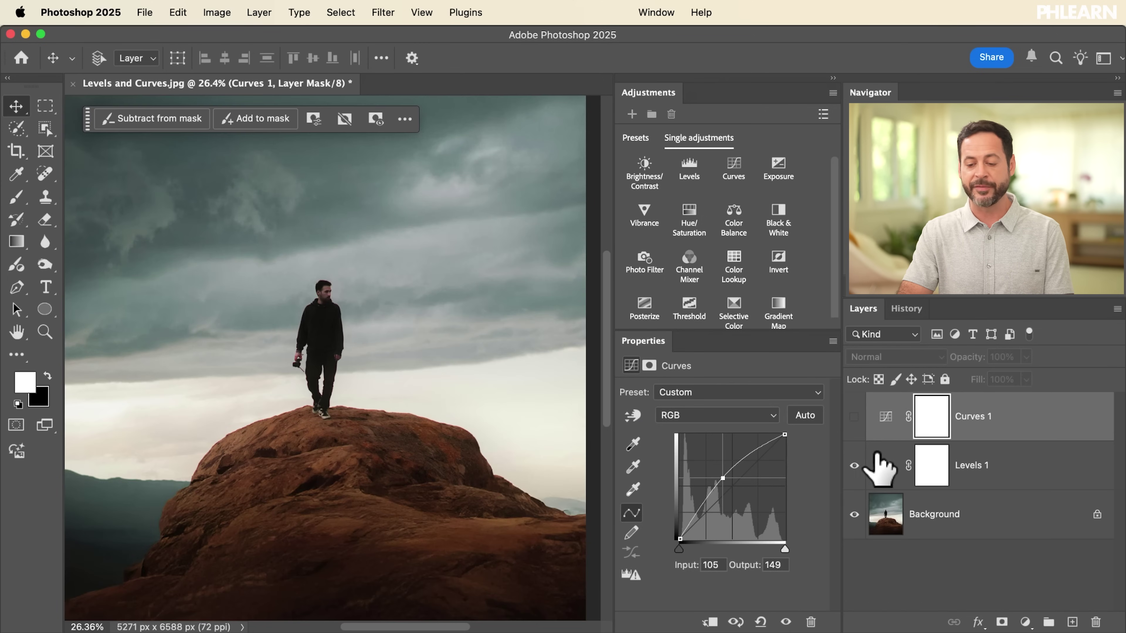
# Step: Select the Levels layer, try a midtone value of 1.23 for comparison, and reset Levels
pyautogui.click(883, 465)
pyautogui.moveTo(728, 516)
pyautogui.mouseDown()
pyautogui.moveTo(749, 520)
pyautogui.moveTo(722, 522)
pyautogui.mouseUp()
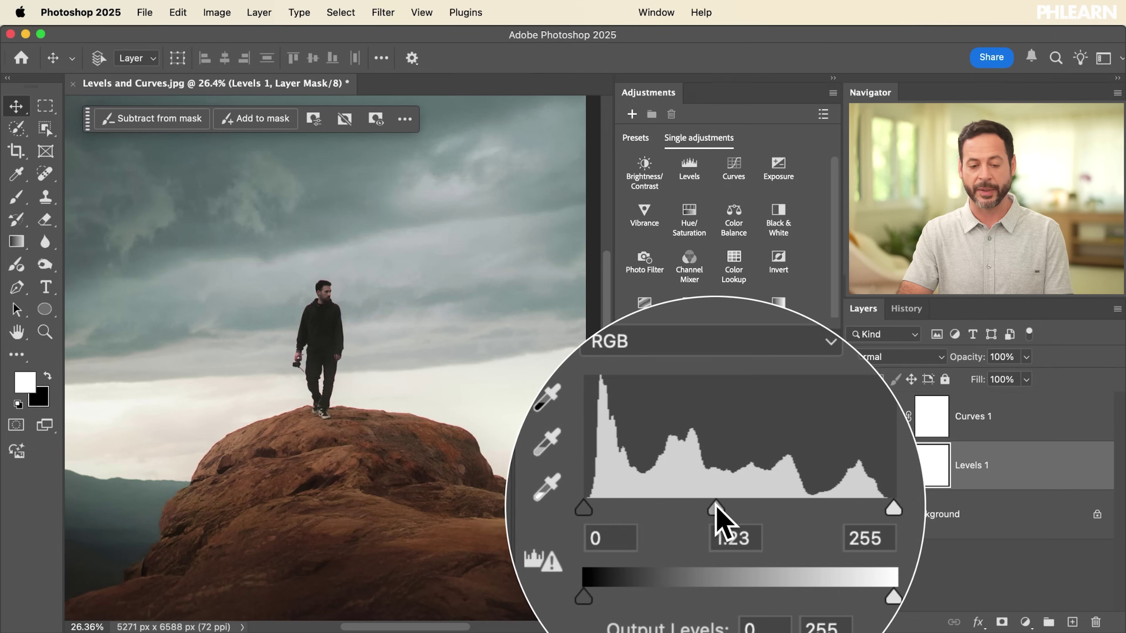
pyautogui.click(762, 621)
# Step: Show the Curves layer and shape an S-curve by lowering a shadow point and raising a highlight point to input 149, output 191
pyautogui.click(853, 416)
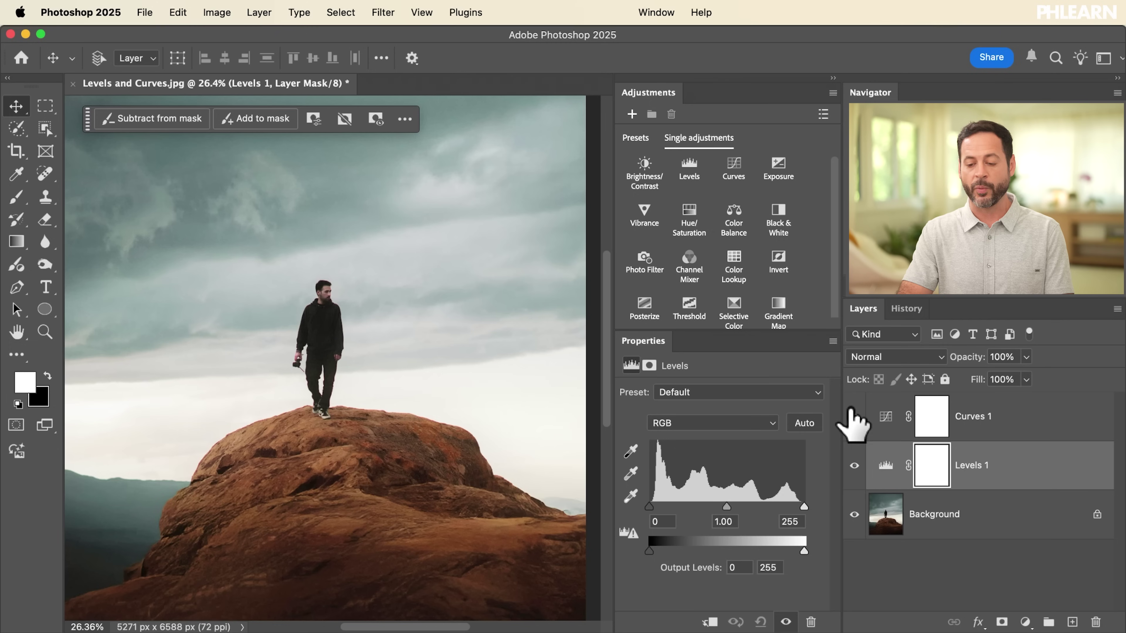
pyautogui.click(887, 420)
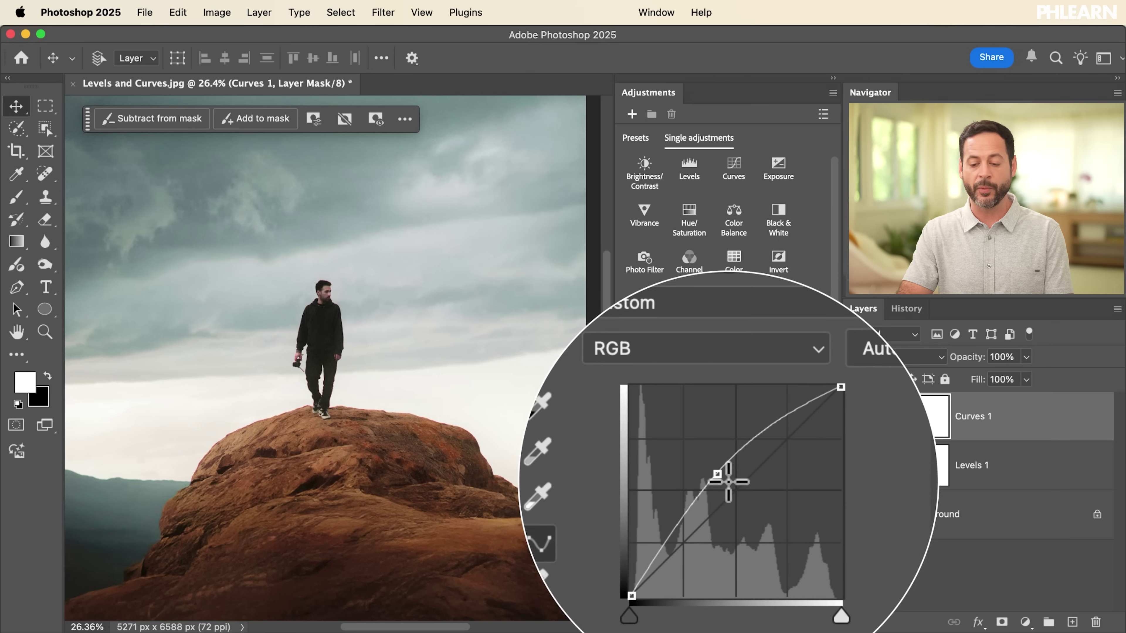
pyautogui.moveTo(725, 481); pyautogui.dragTo(713, 510)
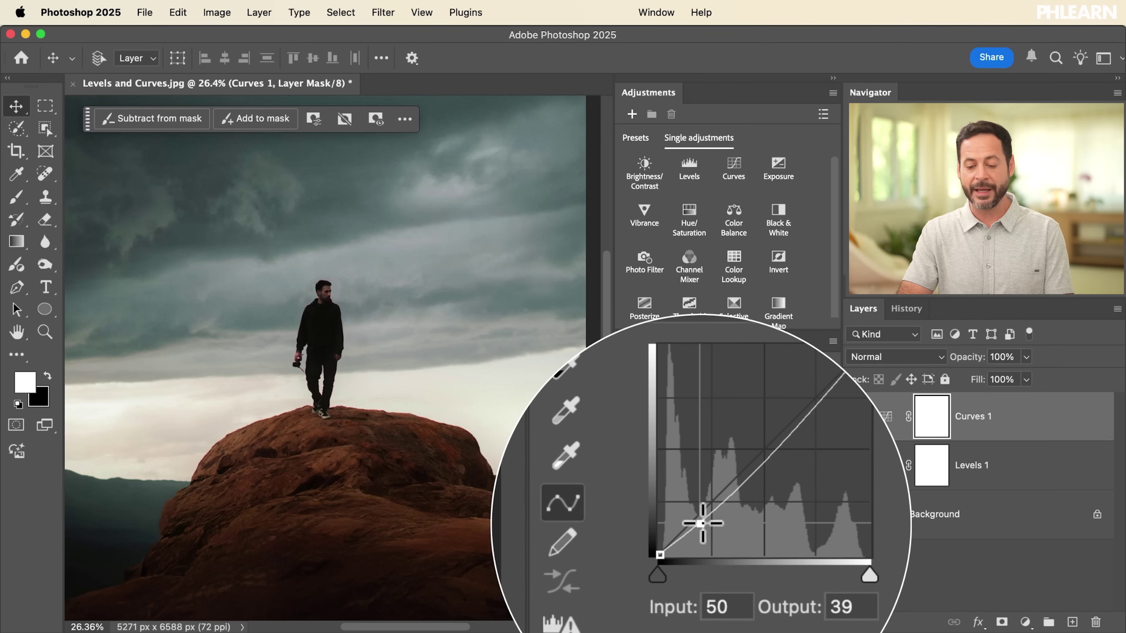
pyautogui.moveTo(709, 519); pyautogui.dragTo(710, 521)
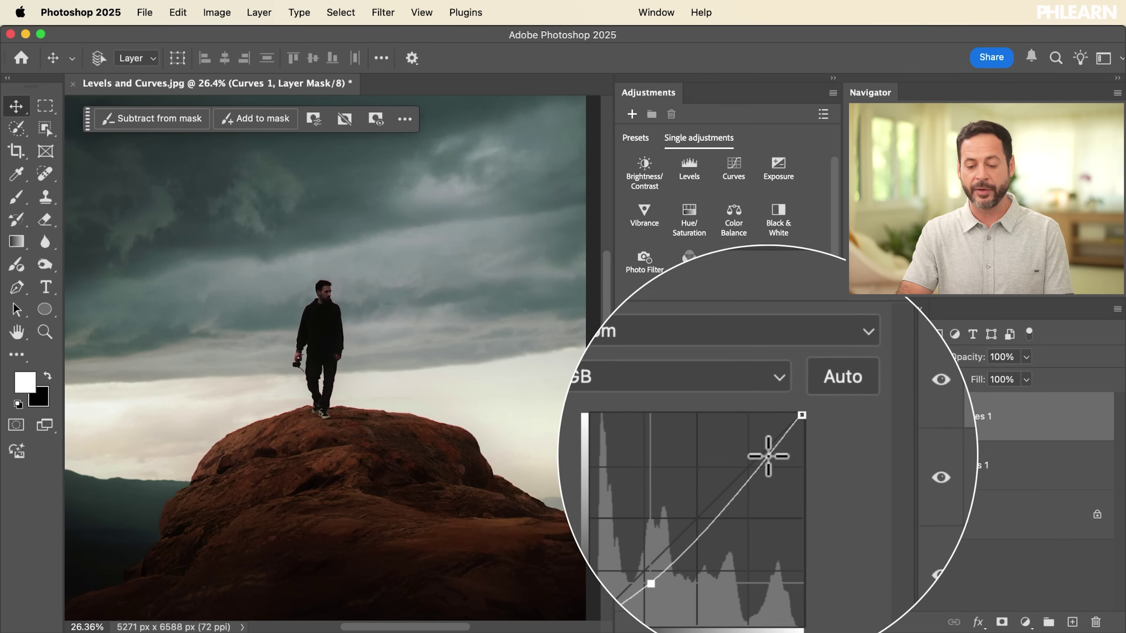
pyautogui.moveTo(755, 469); pyautogui.dragTo(746, 462)
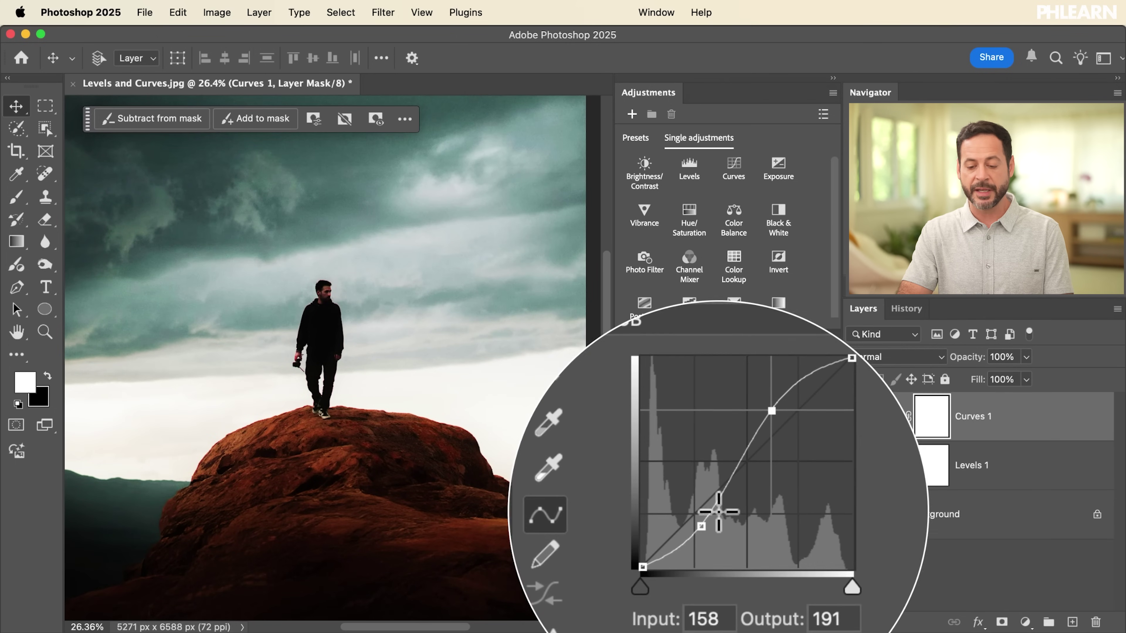
pyautogui.moveTo(710, 518); pyautogui.dragTo(712, 521)
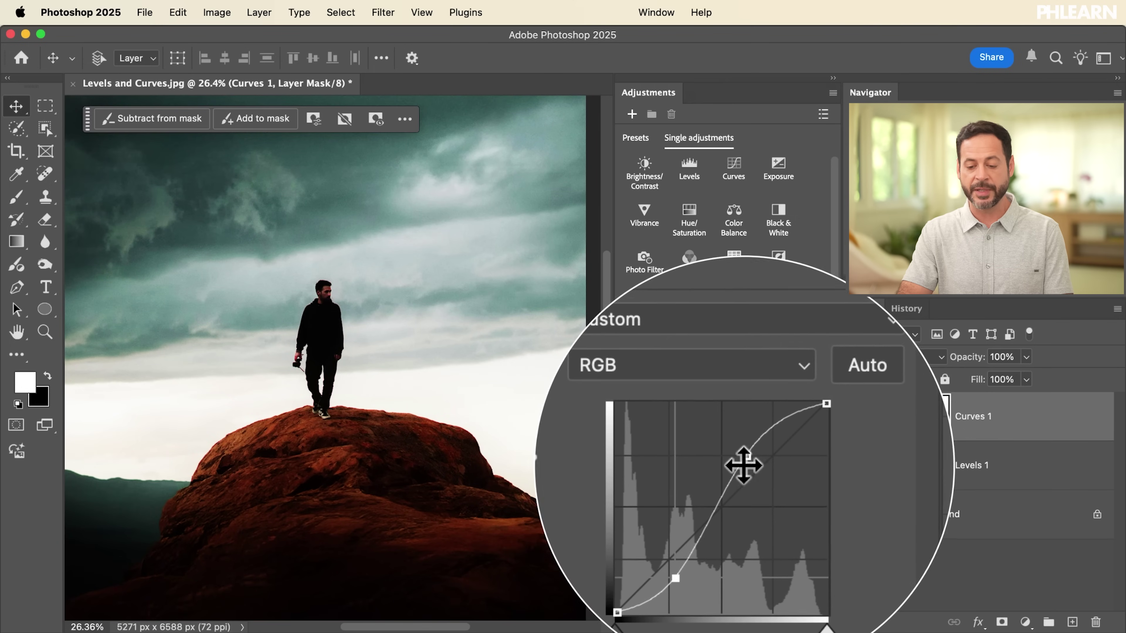
pyautogui.moveTo(745, 461)
pyautogui.mouseDown()
pyautogui.moveTo(752, 468)
pyautogui.moveTo(740, 461)
pyautogui.mouseUp()
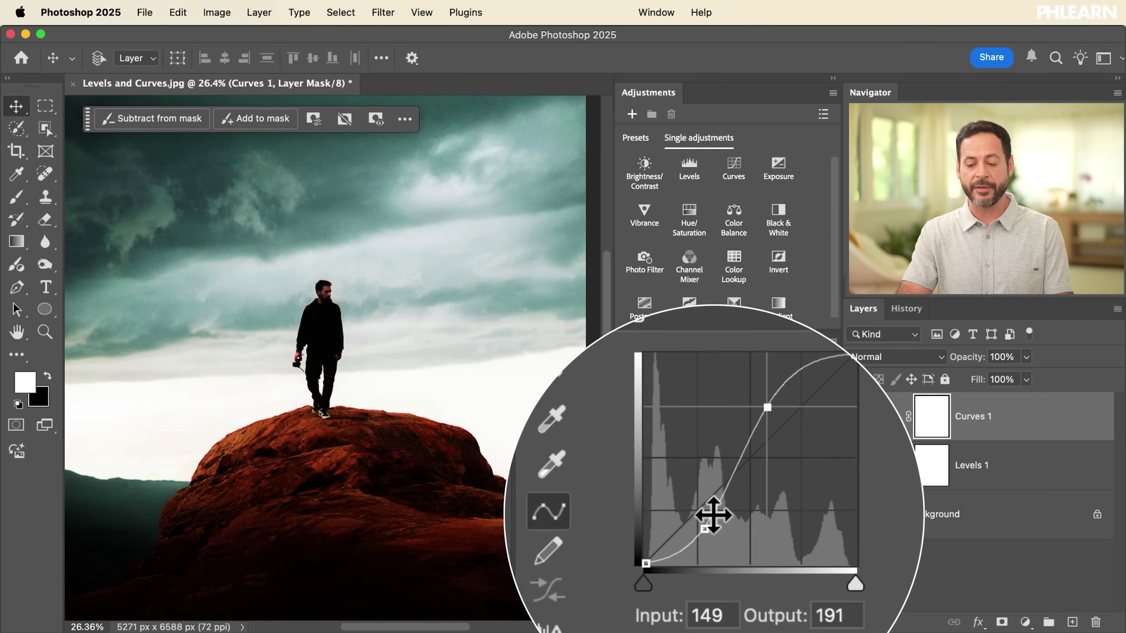
# Step: Check the Levels controls for comparison, and invert the S-curve by raising the shadow point to input 52, output 74, and lowering the highlight point
pyautogui.click(885, 470)
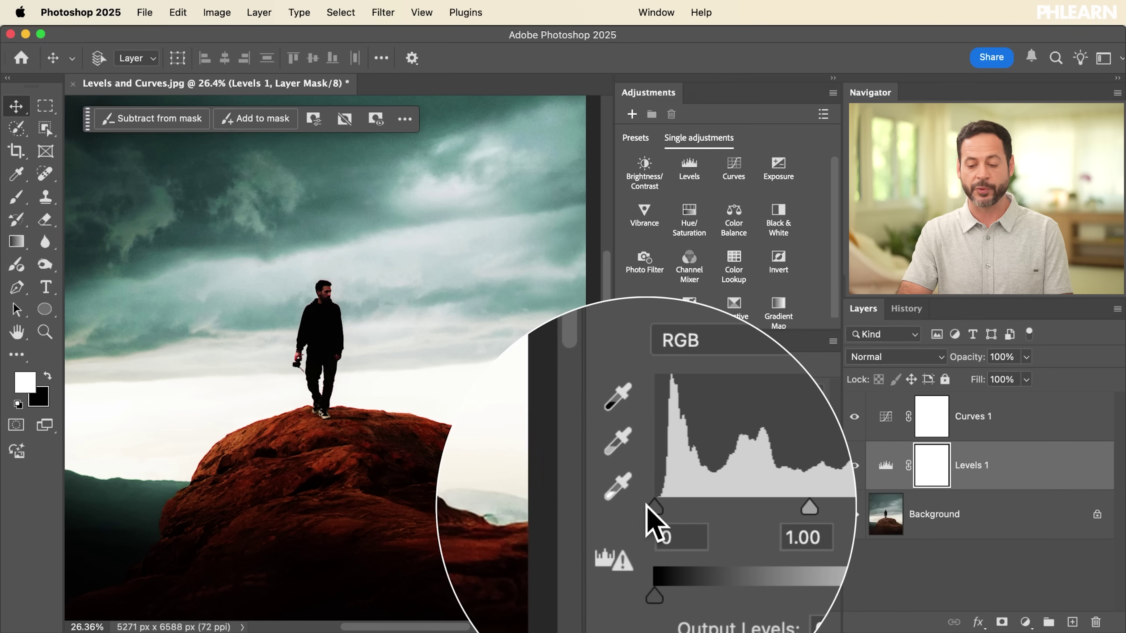
pyautogui.click(882, 419)
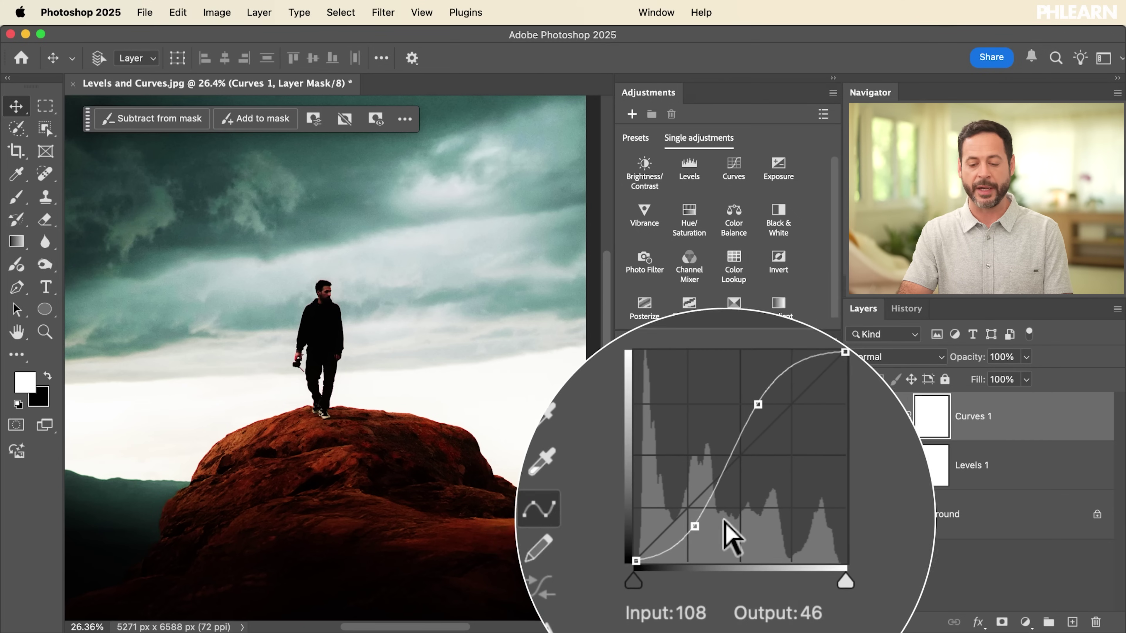
pyautogui.moveTo(709, 524); pyautogui.dragTo(702, 511)
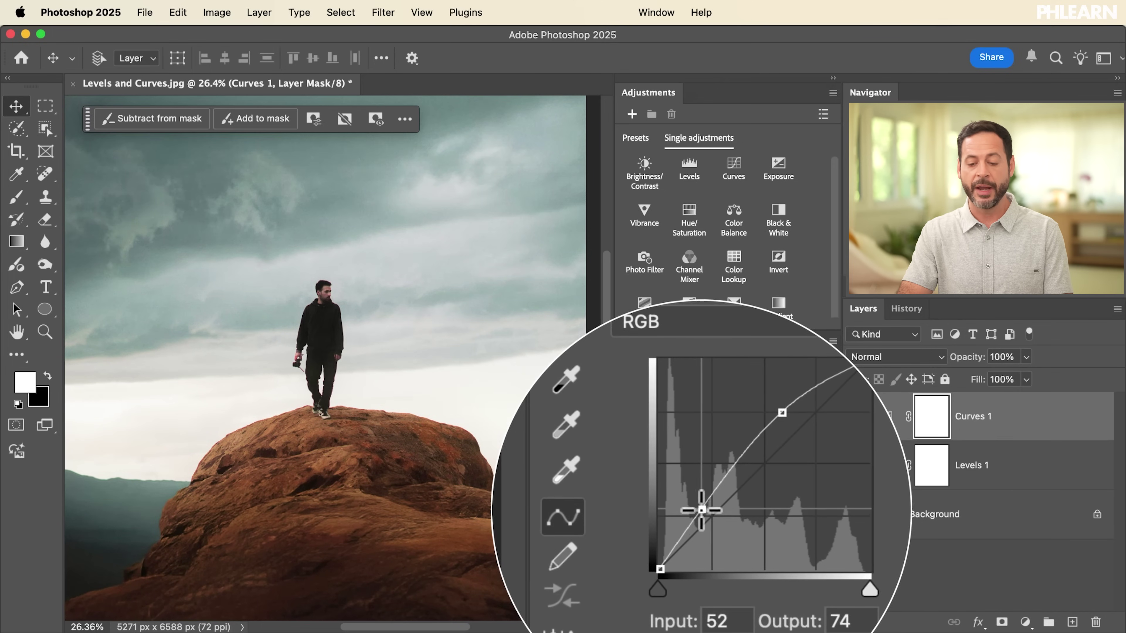
pyautogui.moveTo(741, 461); pyautogui.dragTo(750, 469)
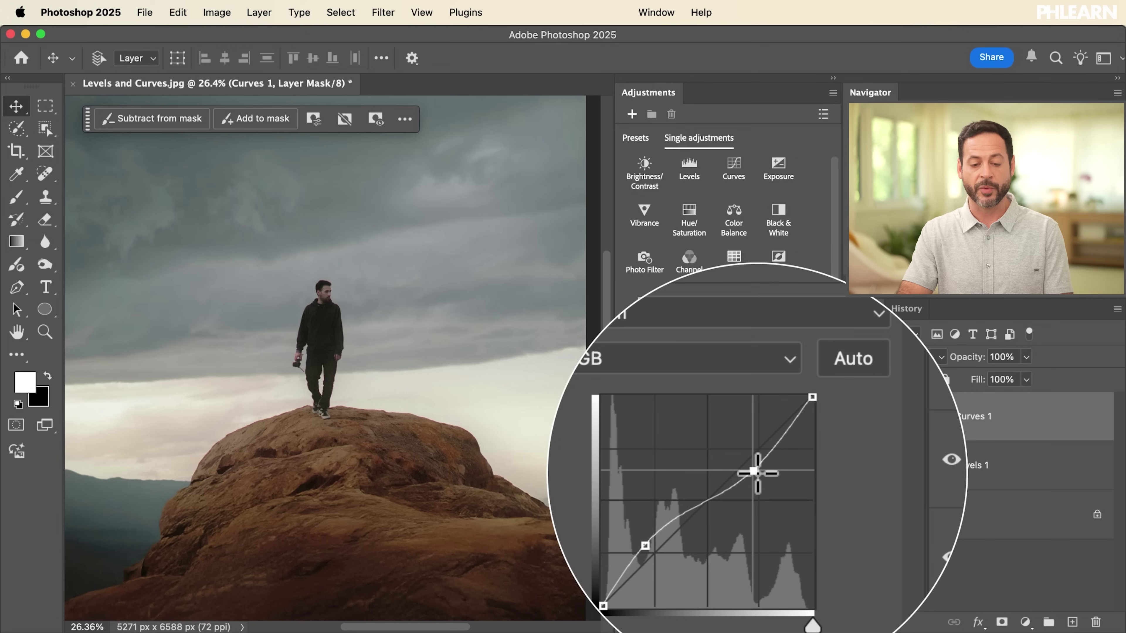
pyautogui.moveTo(702, 510); pyautogui.dragTo(702, 511)
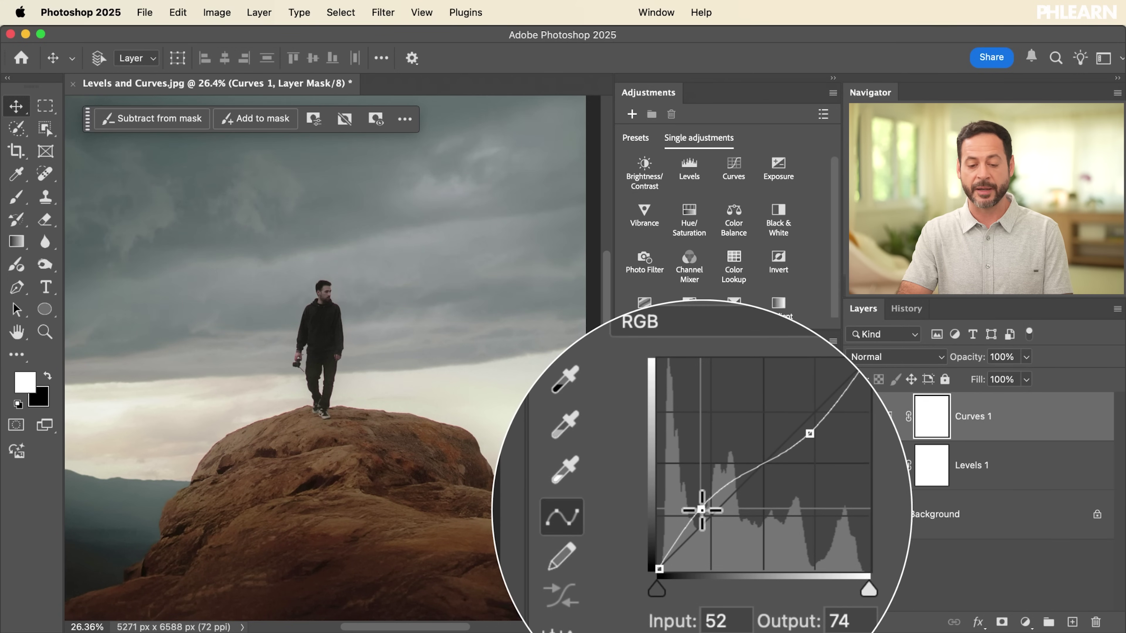
# Step: Add a raised midtone point, move the highlight point to input 213, output 207, and reset the curve
pyautogui.moveTo(757, 470); pyautogui.dragTo(784, 444)
pyautogui.moveTo(737, 480); pyautogui.dragTo(736, 474)
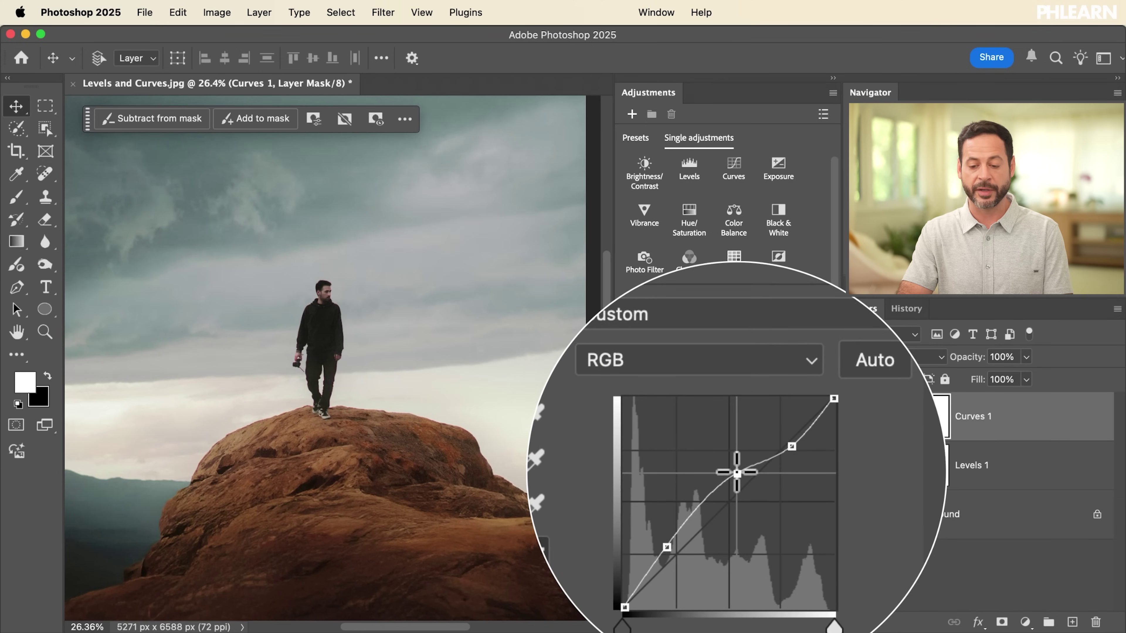
pyautogui.moveTo(764, 461); pyautogui.dragTo(769, 464)
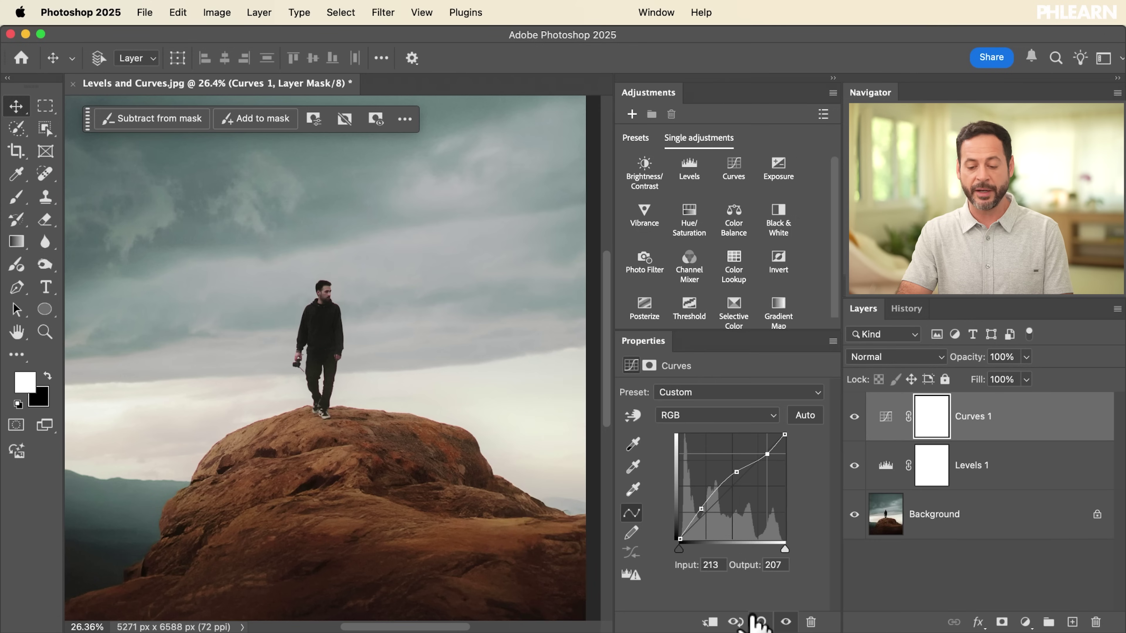
pyautogui.click(760, 622)
pyautogui.click(760, 622)
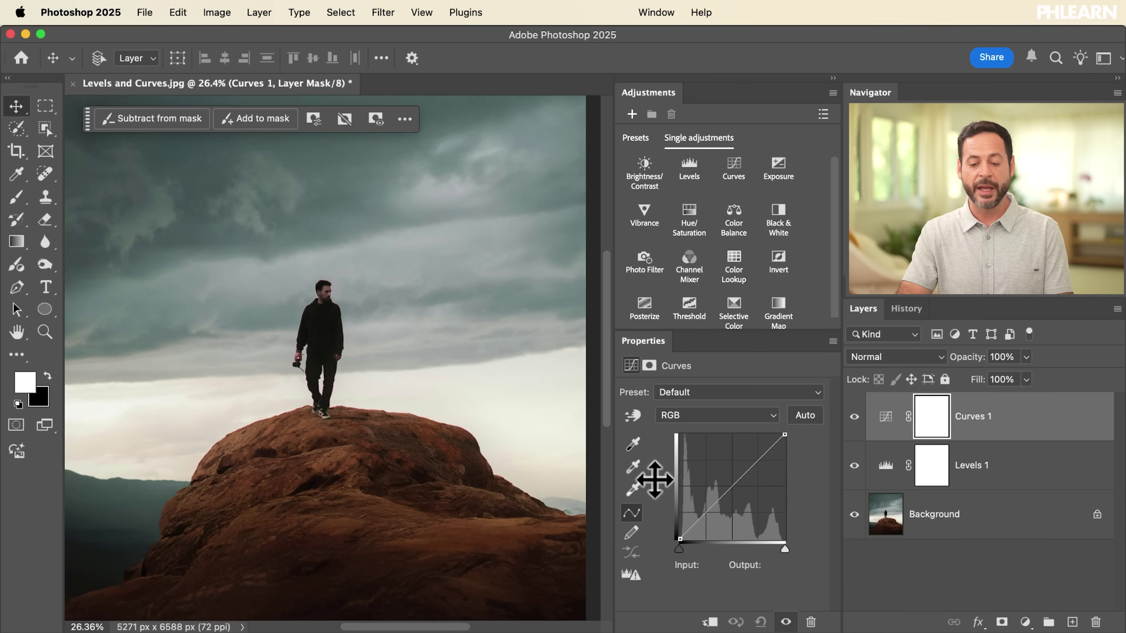
# Step: Activate the on-image adjustment for Curves, and sample the rock and the bright sky to add curve points, darkening the bright sky
pyautogui.click(634, 415)
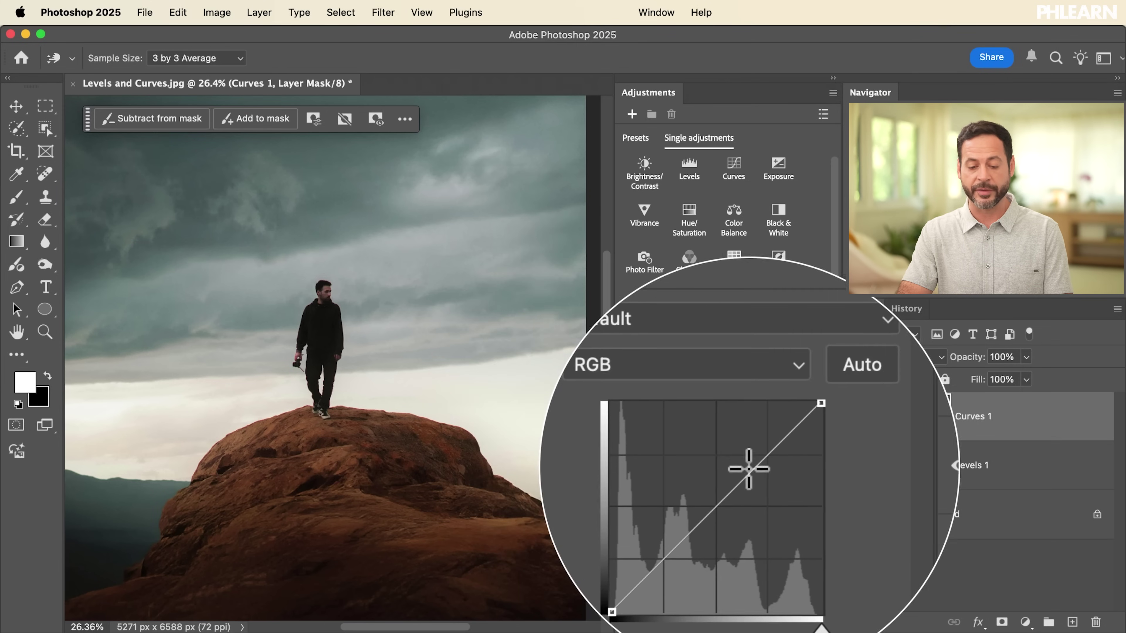
pyautogui.click(429, 450)
pyautogui.moveTo(429, 449); pyautogui.dragTo(430, 446)
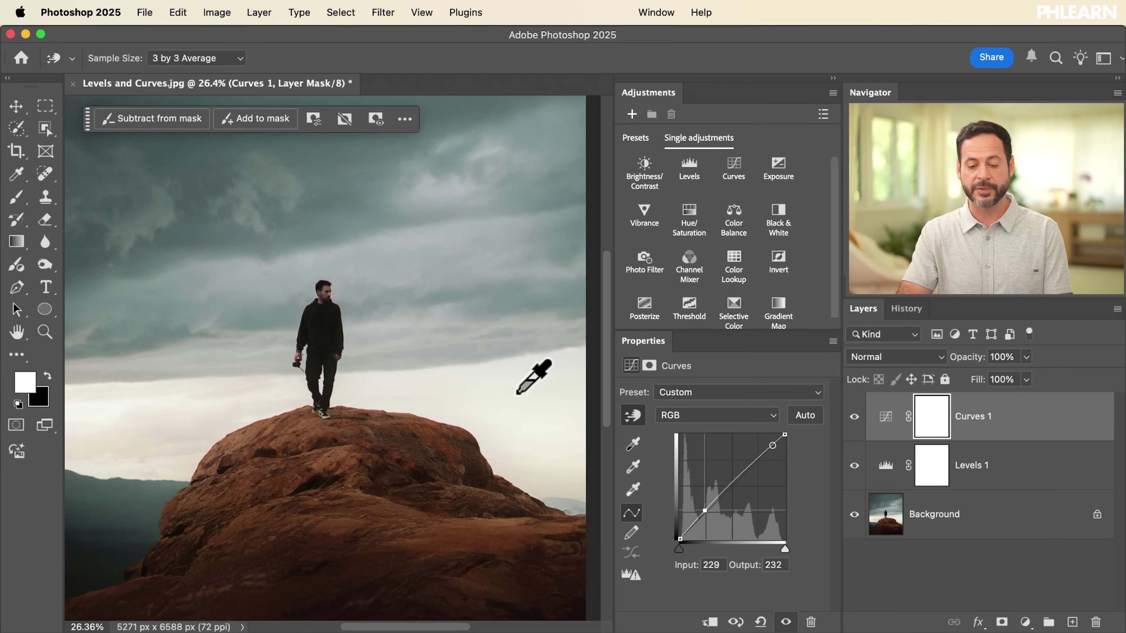
pyautogui.click(490, 402)
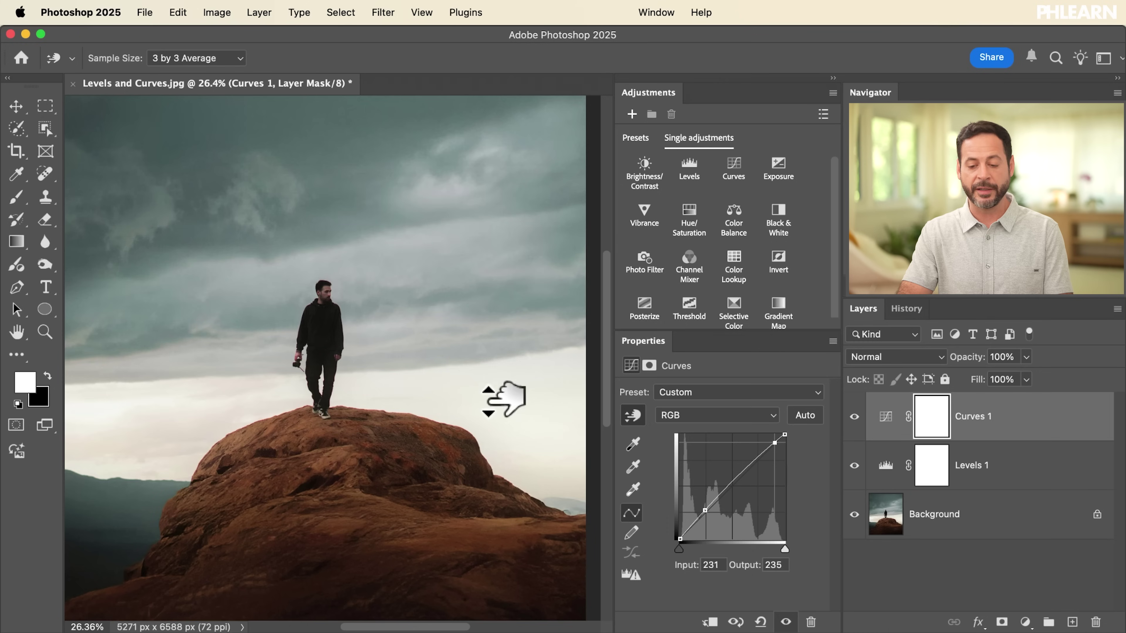
pyautogui.moveTo(489, 402); pyautogui.dragTo(490, 402)
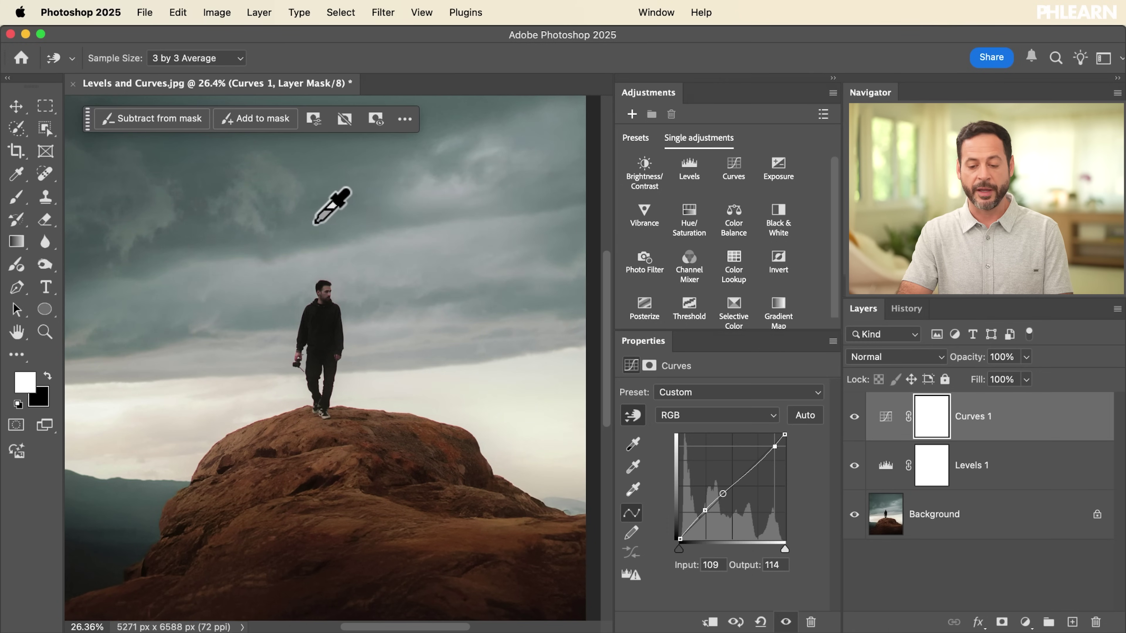
# Step: Brighten the dark clouds and the man's jacket on the image, the jacket at input 18, output 26, and reset the curve
pyautogui.moveTo(335, 213); pyautogui.dragTo(343, 199)
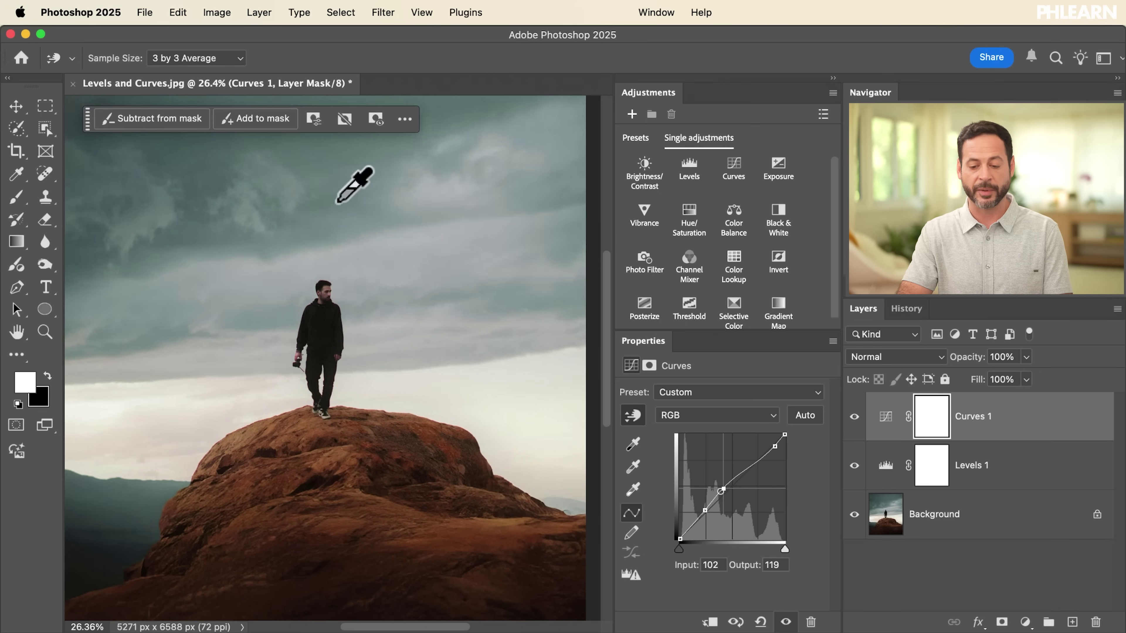
pyautogui.moveTo(322, 314); pyautogui.dragTo(322, 306)
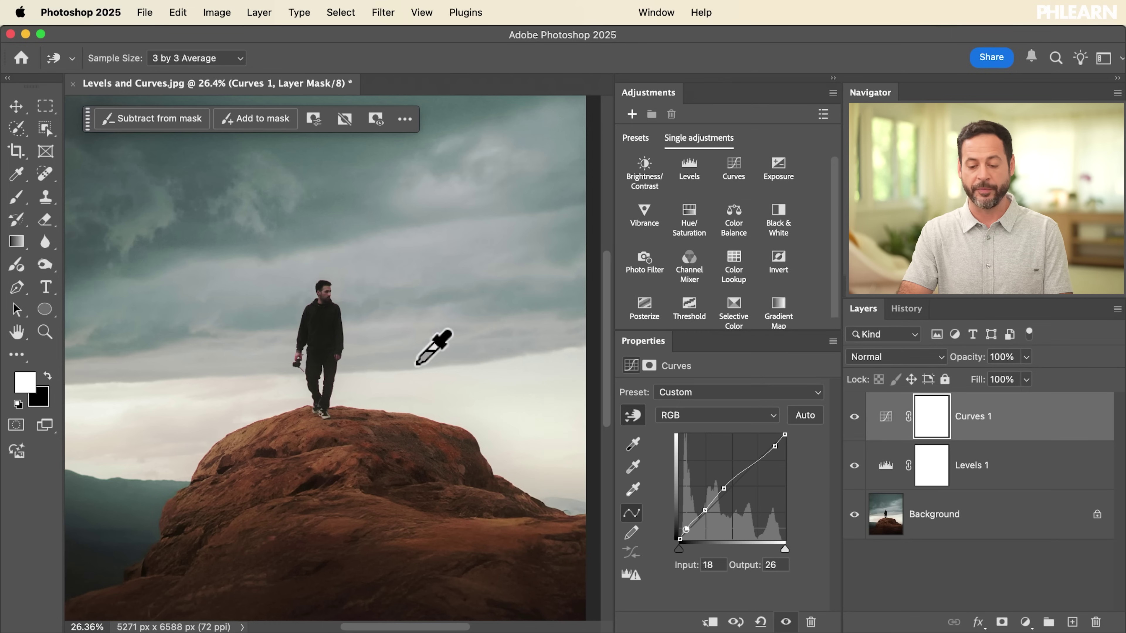
pyautogui.click(762, 623)
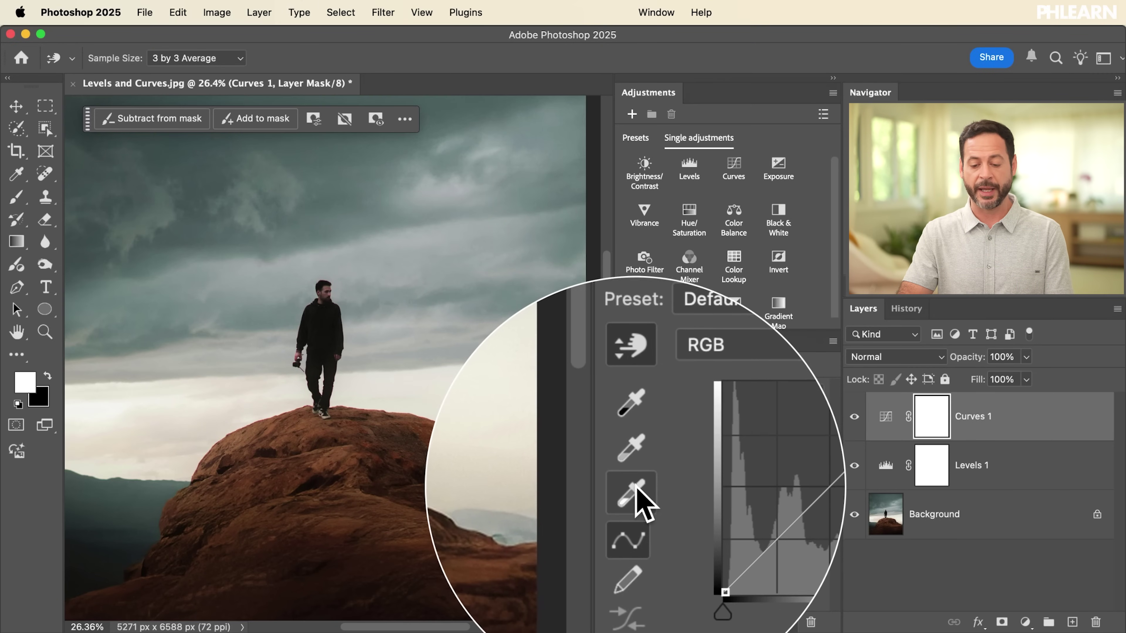
# Step: Set the Levels layer's black point by sampling the man's black jacket with the black point eyedropper
pyautogui.click(887, 472)
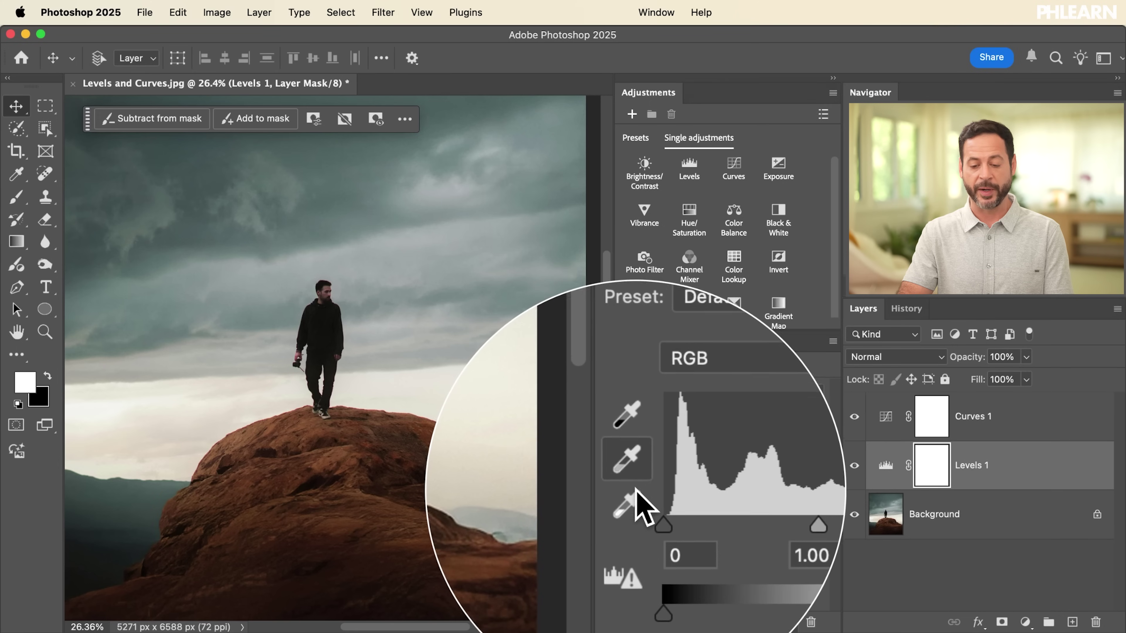
pyautogui.click(630, 452)
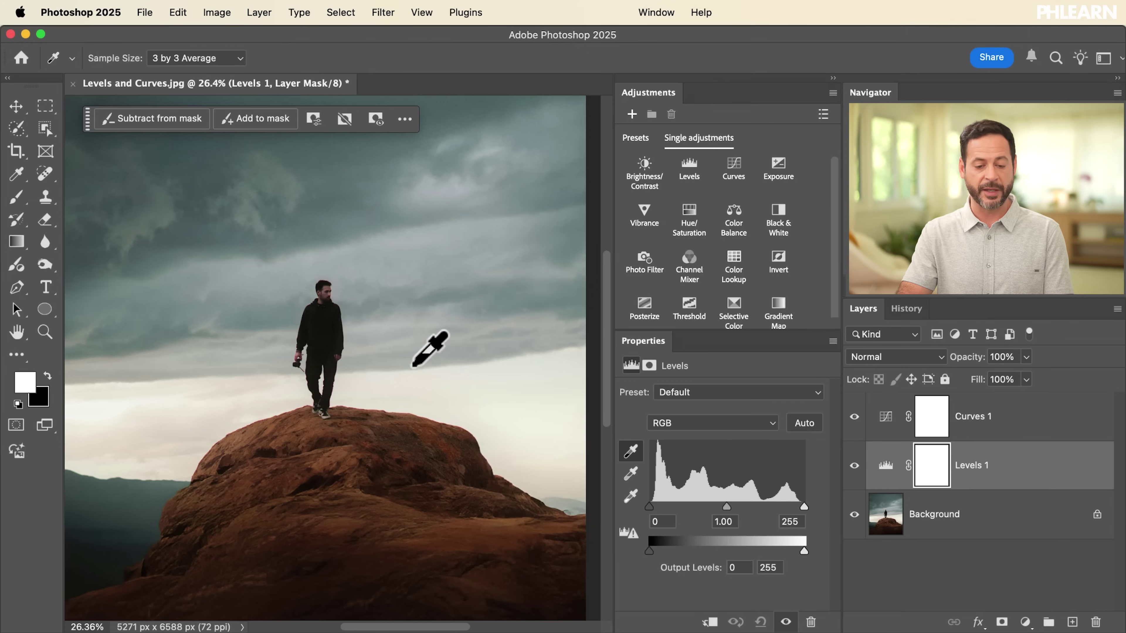
pyautogui.click(325, 325)
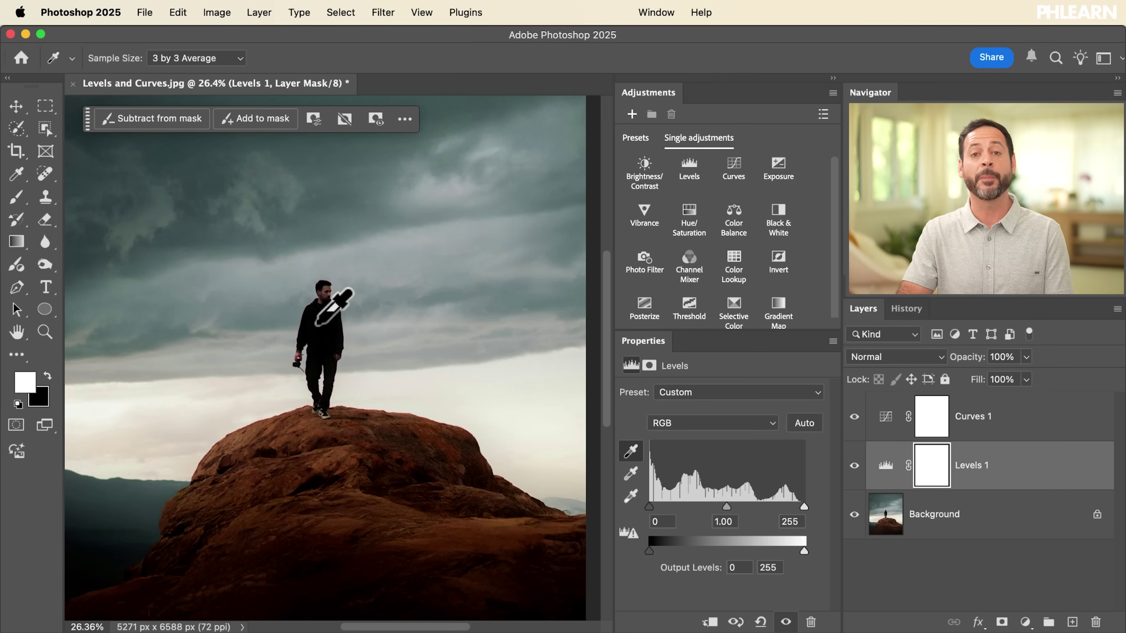
# Step: Sample the bright sky as the Levels white point and the rock as the gray point, and reset the adjustment
pyautogui.click(630, 495)
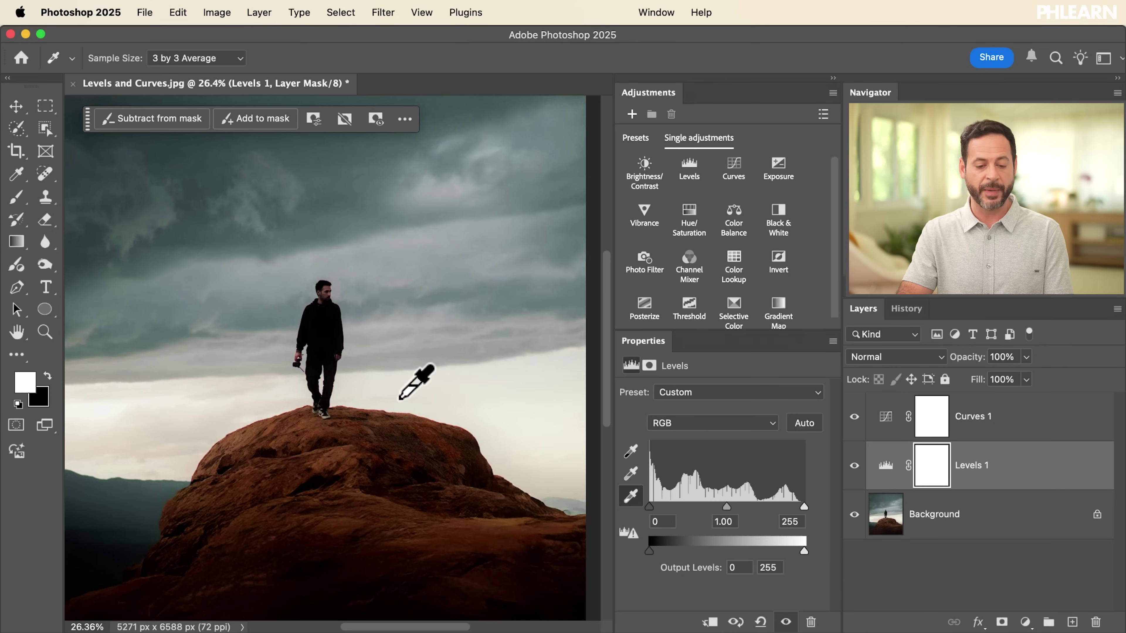
pyautogui.click(444, 392)
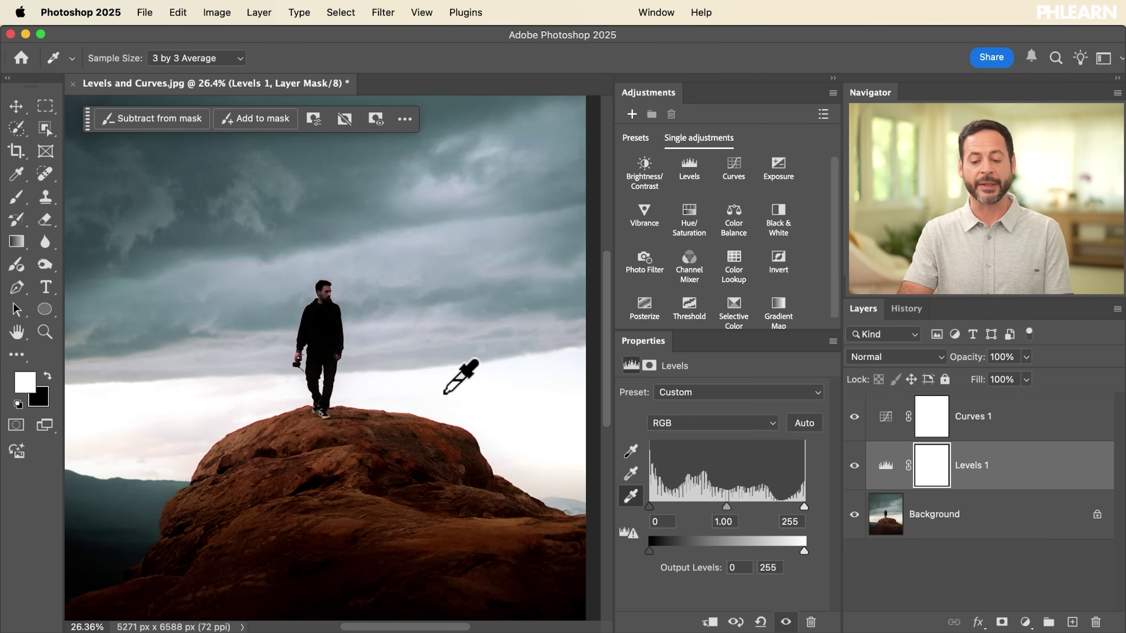
pyautogui.click(632, 473)
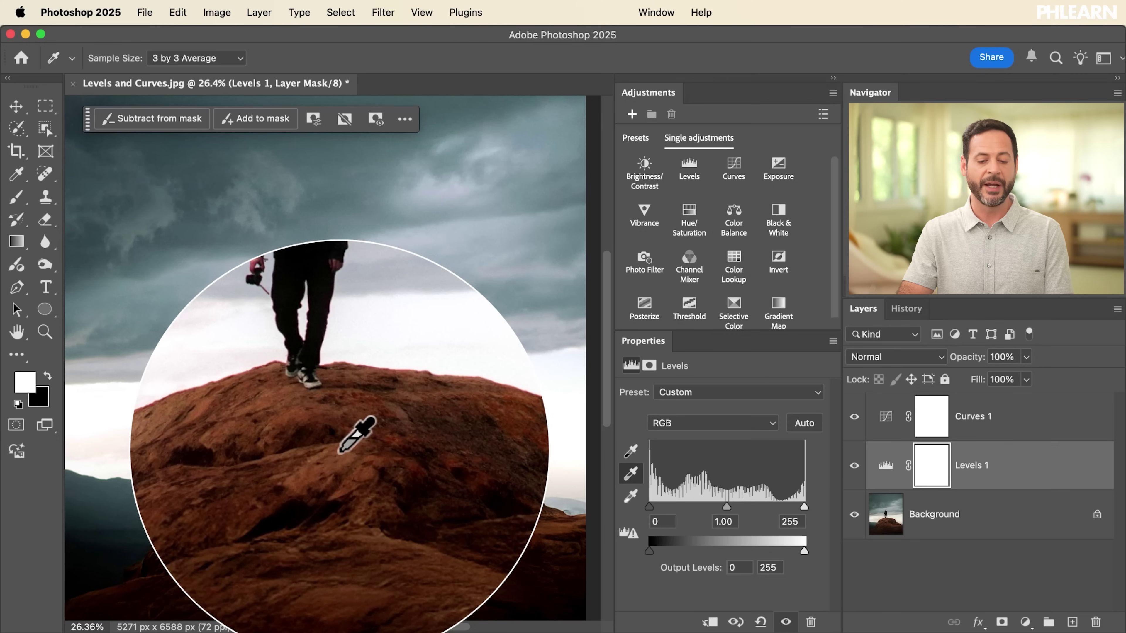
pyautogui.click(340, 450)
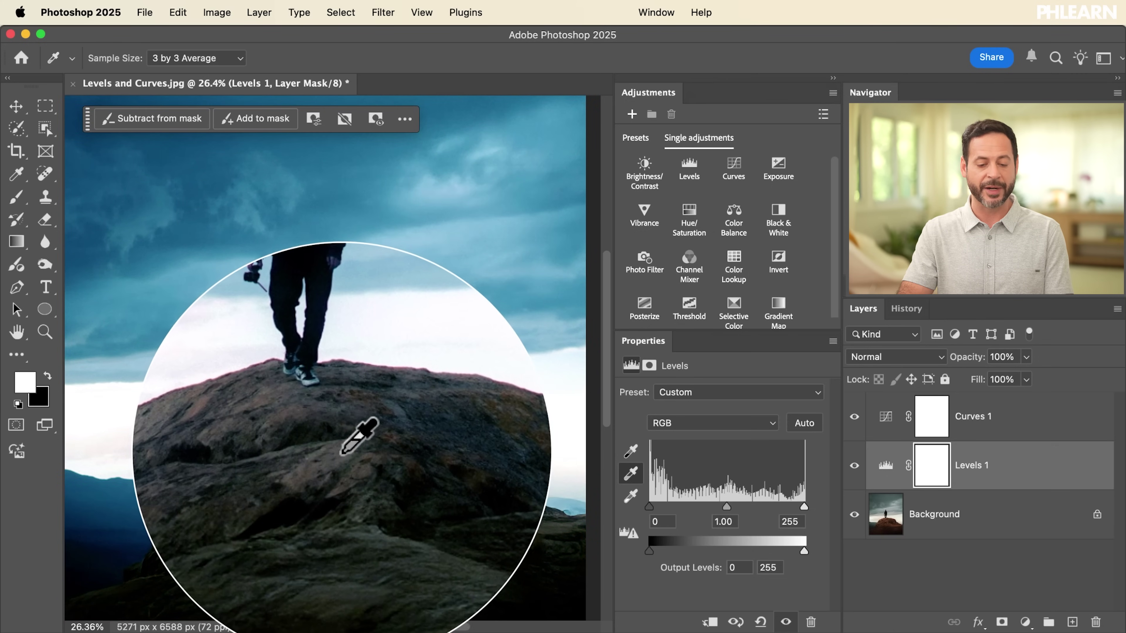
pyautogui.press('super+z')
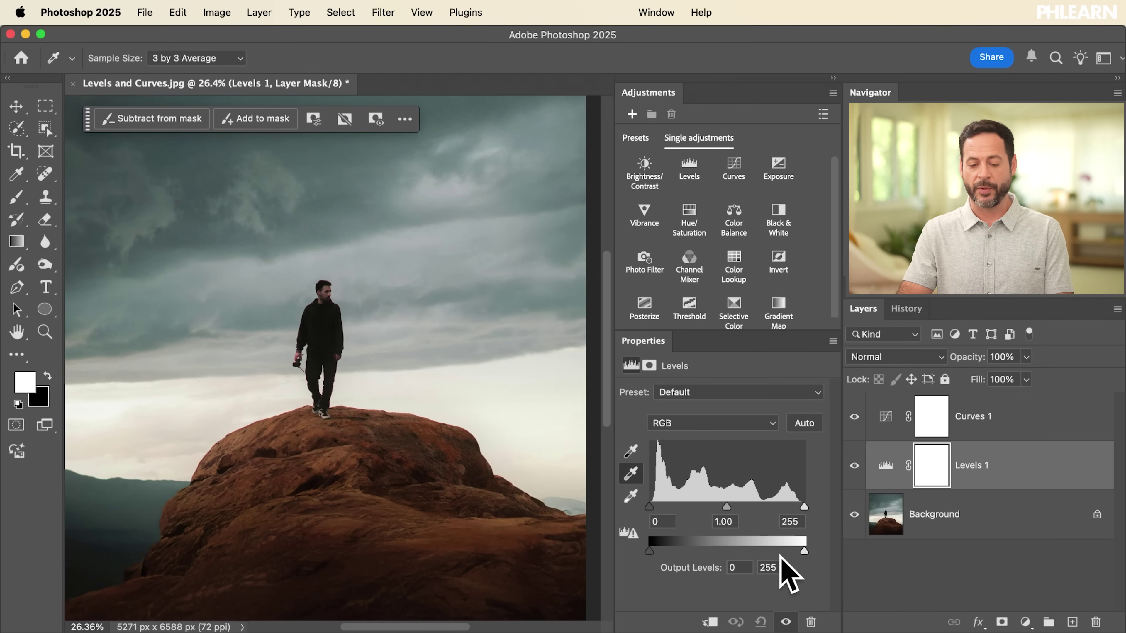
pyautogui.click(885, 465)
pyautogui.press('v')
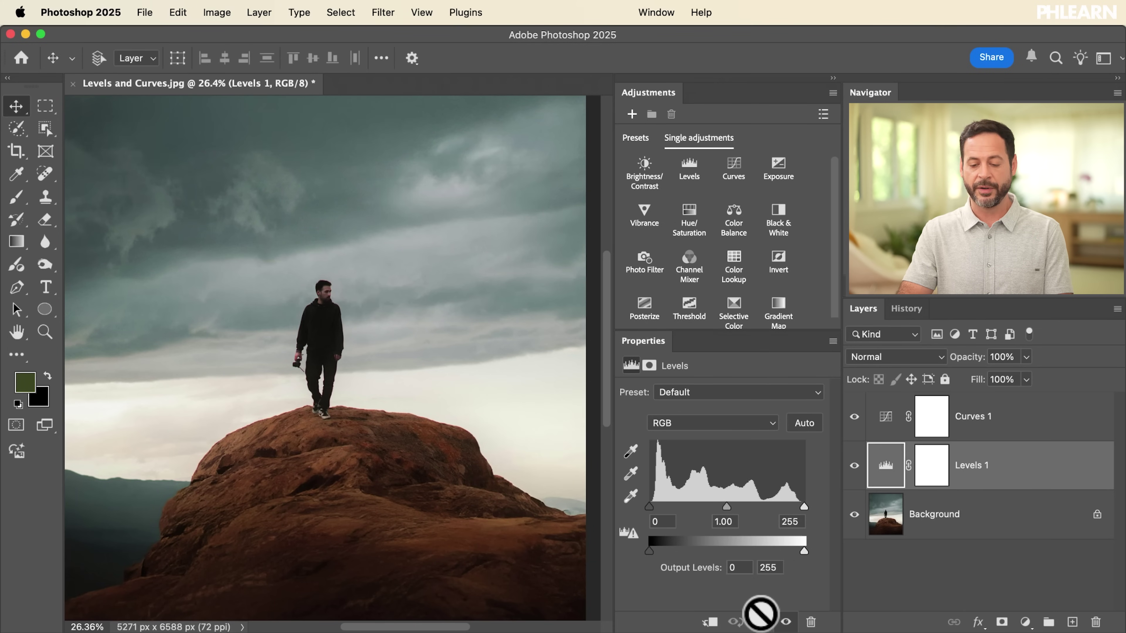
# Step: On the Curves layer, sample the jacket as black point, the bright sky as white point and the rock as gray point, and reset the curve
pyautogui.click(885, 424)
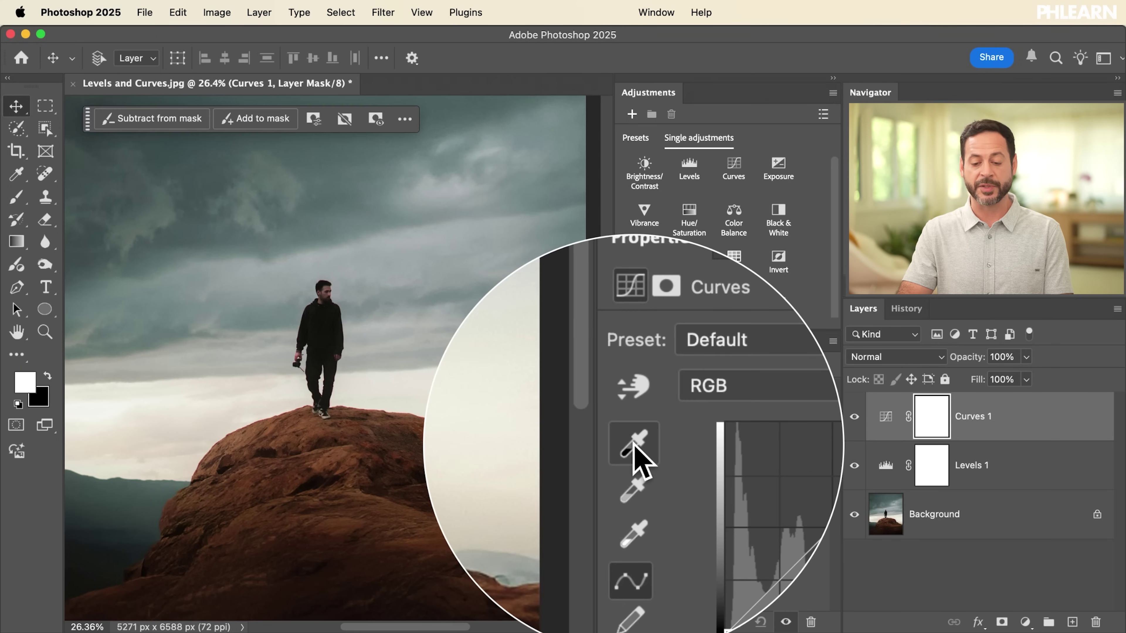
pyautogui.click(632, 443)
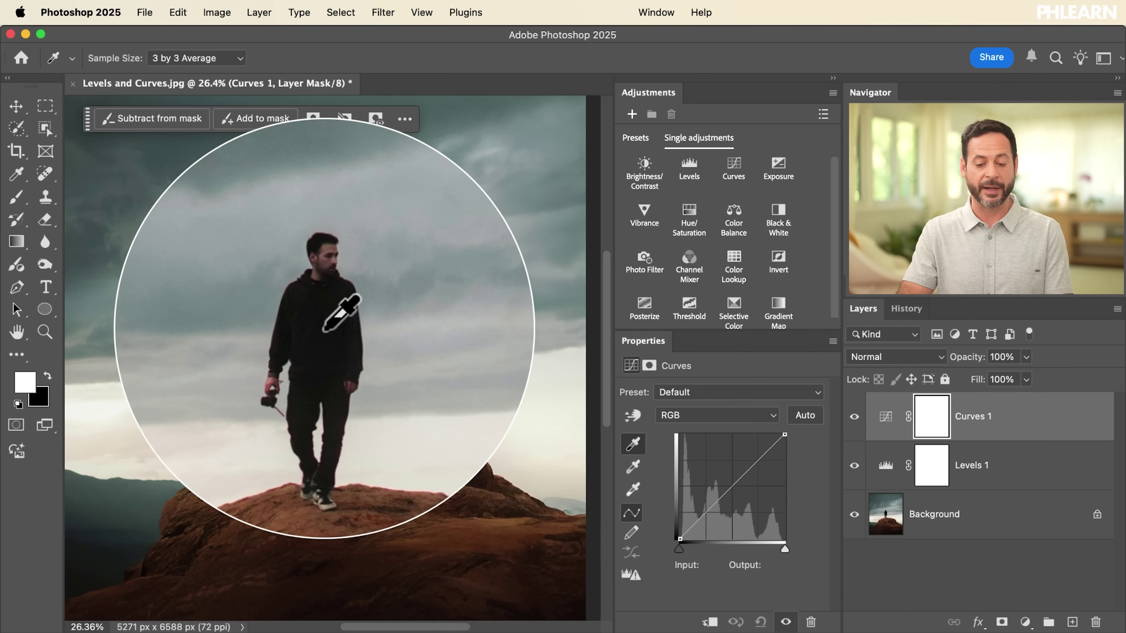
pyautogui.click(326, 330)
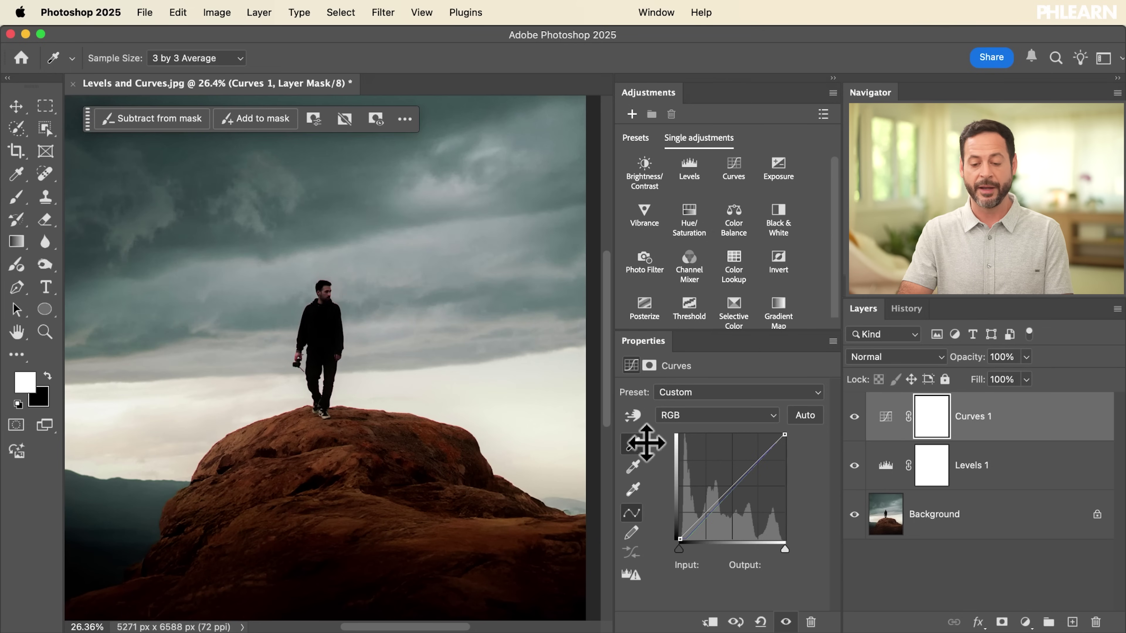
pyautogui.click(632, 489)
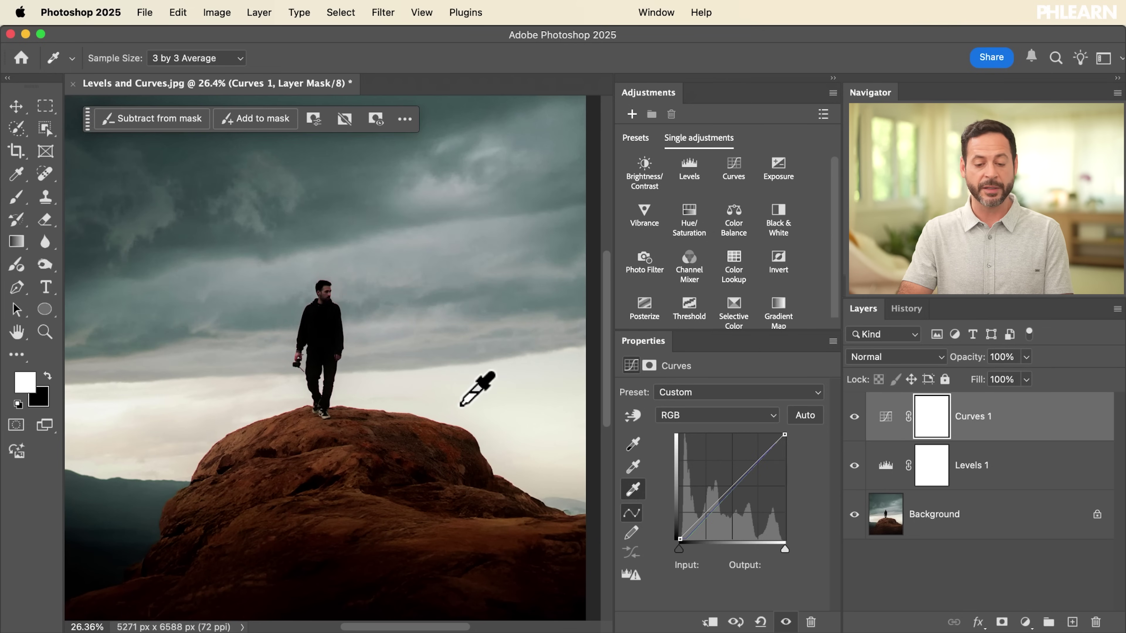
pyautogui.click(465, 397)
pyautogui.moveTo(359, 451); pyautogui.dragTo(352, 433)
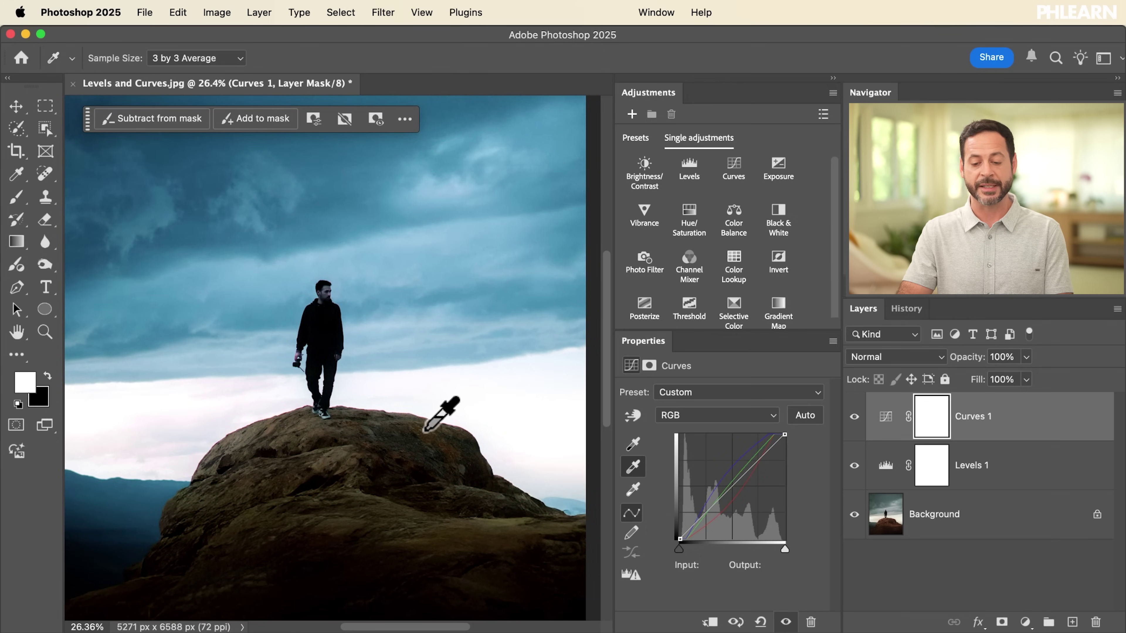
pyautogui.press('super+z')
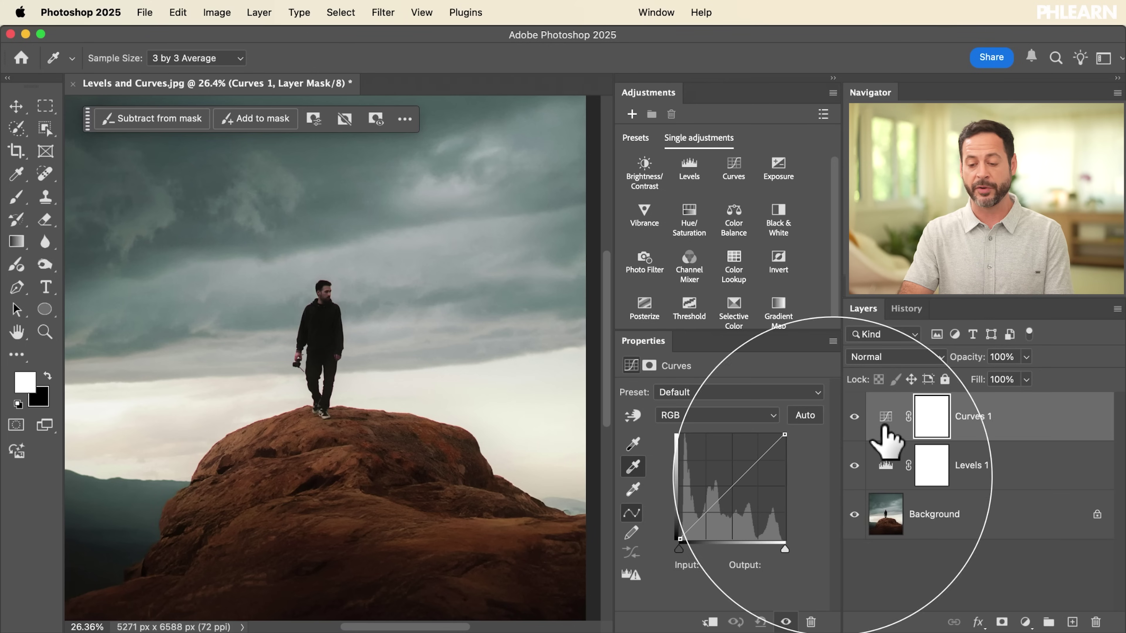
pyautogui.click(886, 417)
pyautogui.press('v')
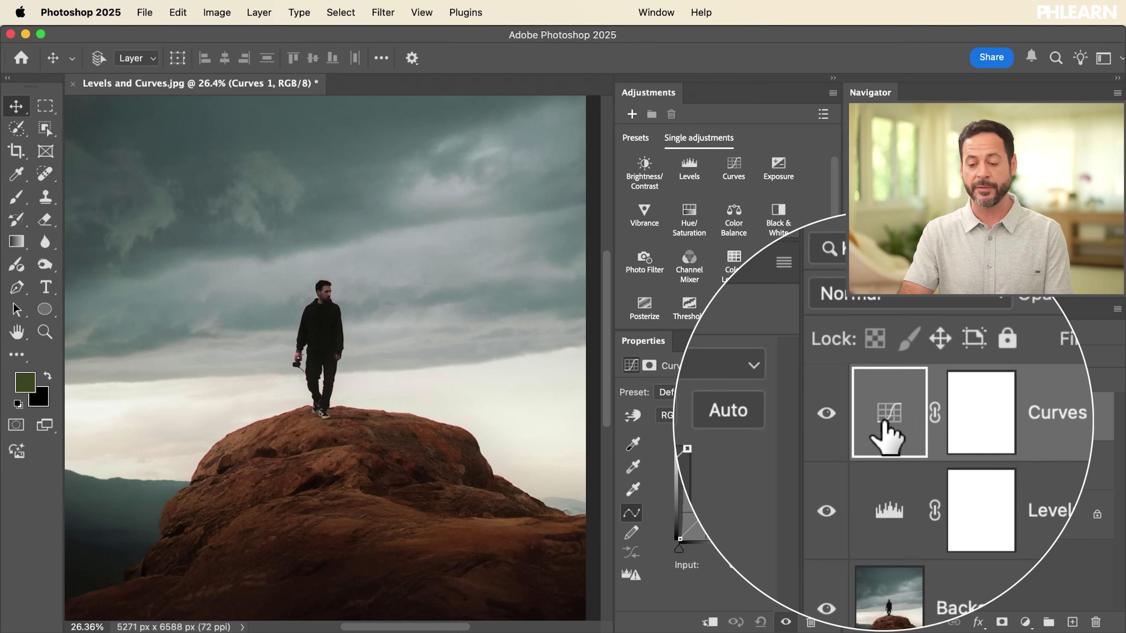
# Step: Add shadow, midtone and highlight points to the curve, the highlight one at input 178, output 180, and reset the curve
pyautogui.click(711, 506)
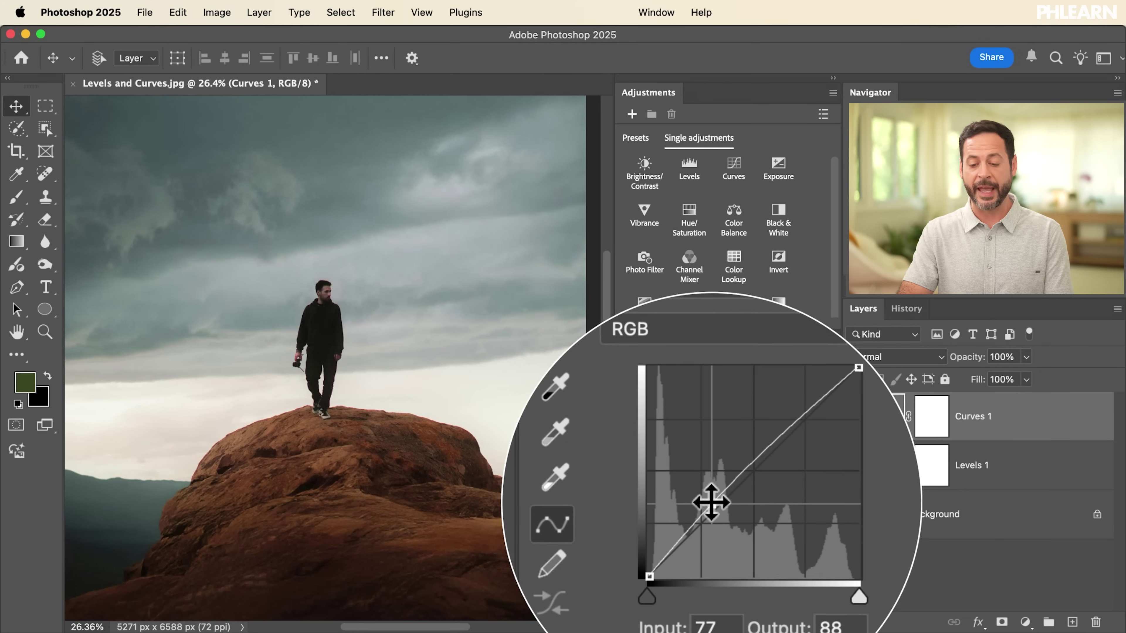
pyautogui.moveTo(728, 470); pyautogui.dragTo(754, 466)
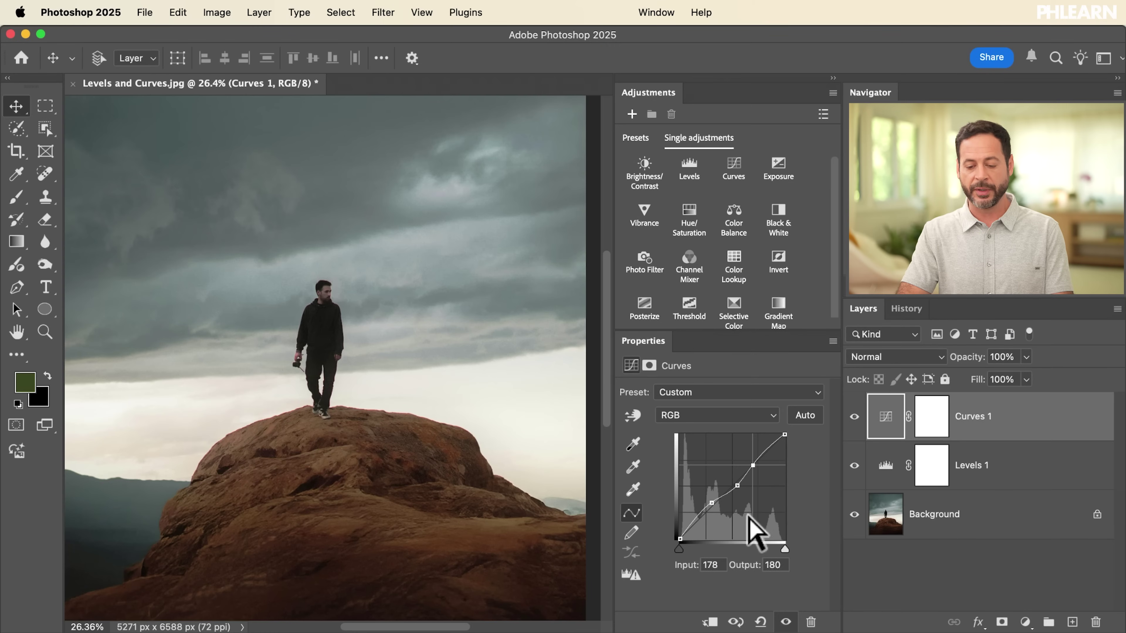
pyautogui.click(761, 623)
# Step: Try the black, white and midtone input levels of the Levels layer's Red channel, the midtone at 1.20, and reset the adjustment
pyautogui.click(886, 470)
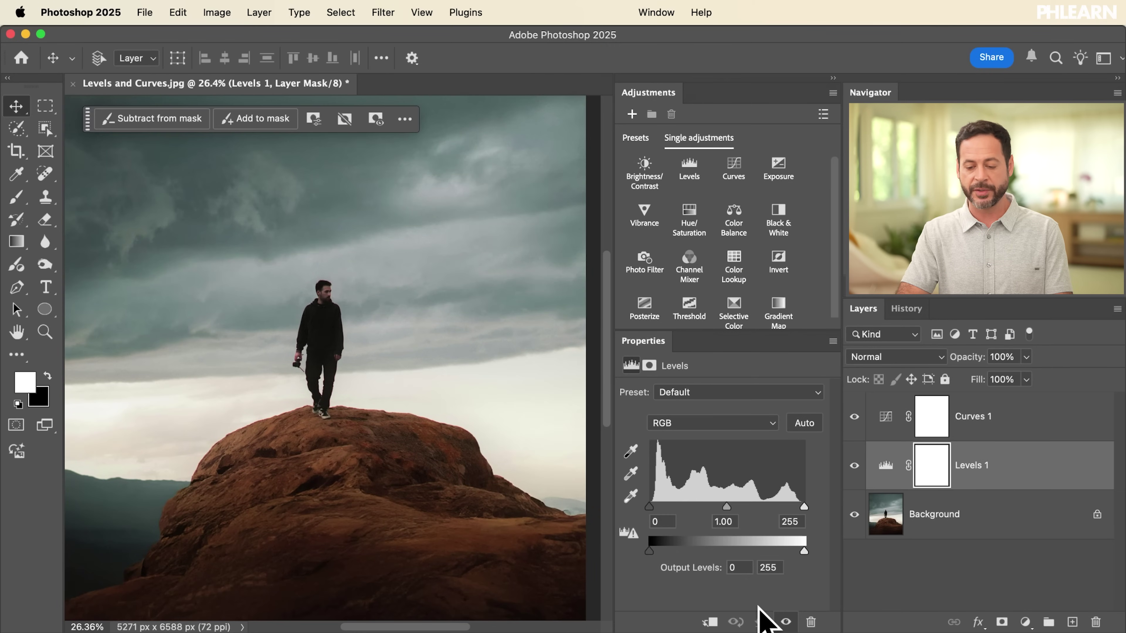
pyautogui.click(685, 424)
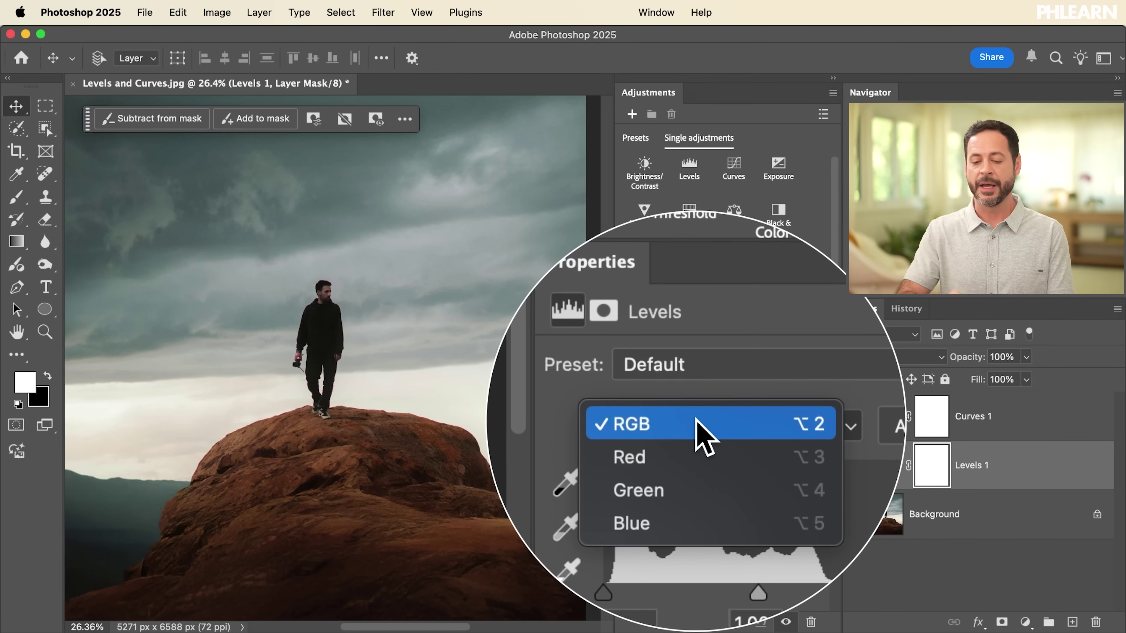
pyautogui.click(700, 438)
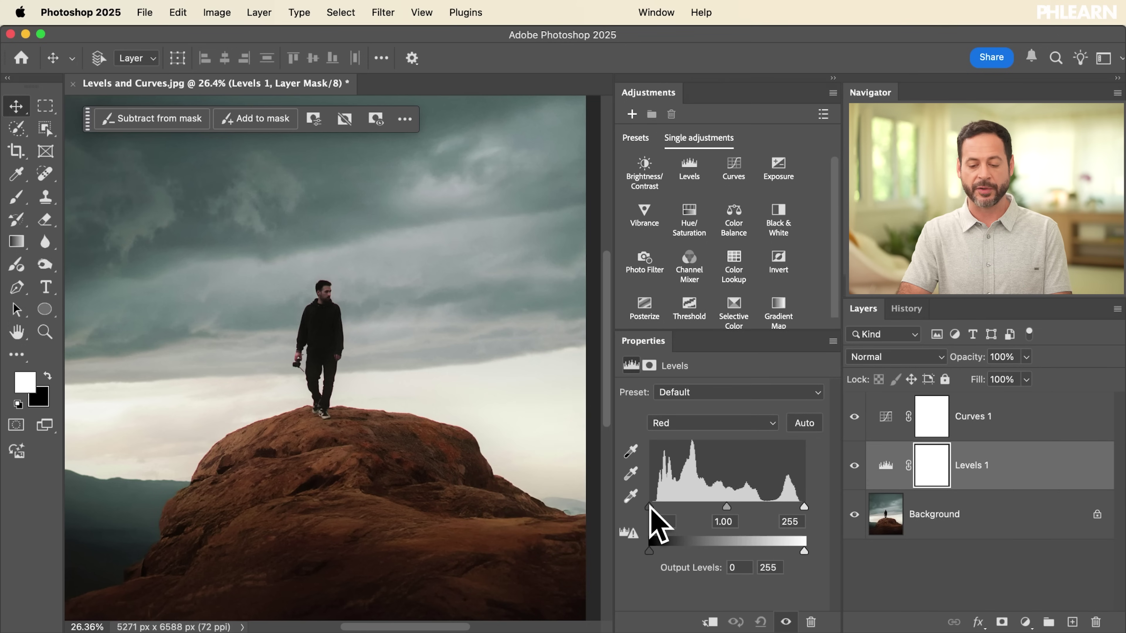
pyautogui.moveTo(649, 507); pyautogui.dragTo(666, 508)
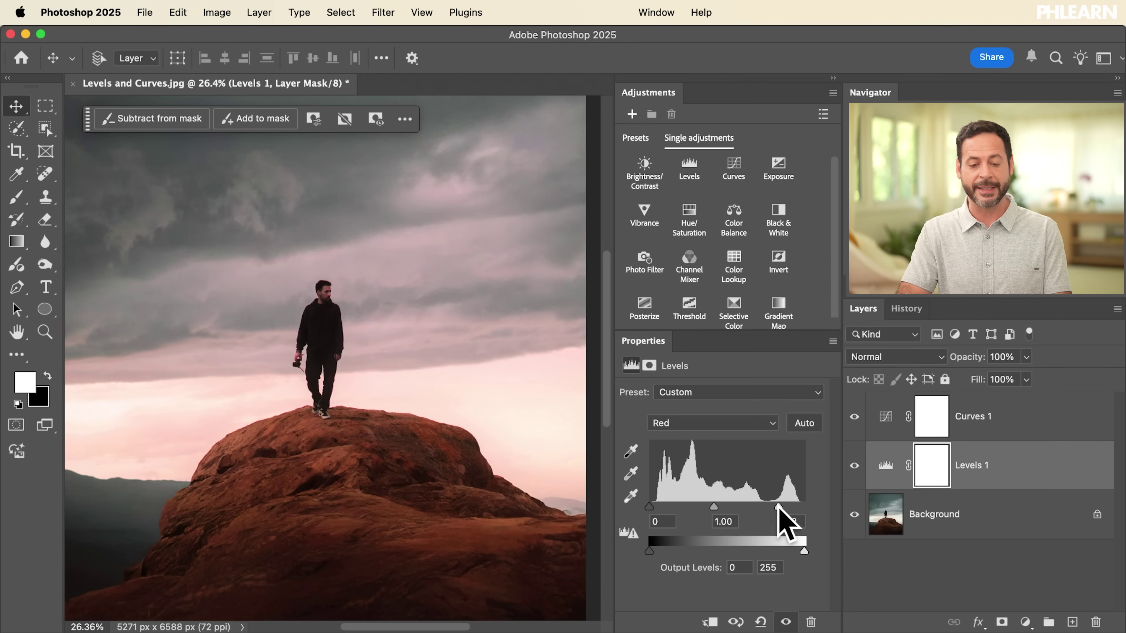
pyautogui.moveTo(747, 503); pyautogui.dragTo(831, 501)
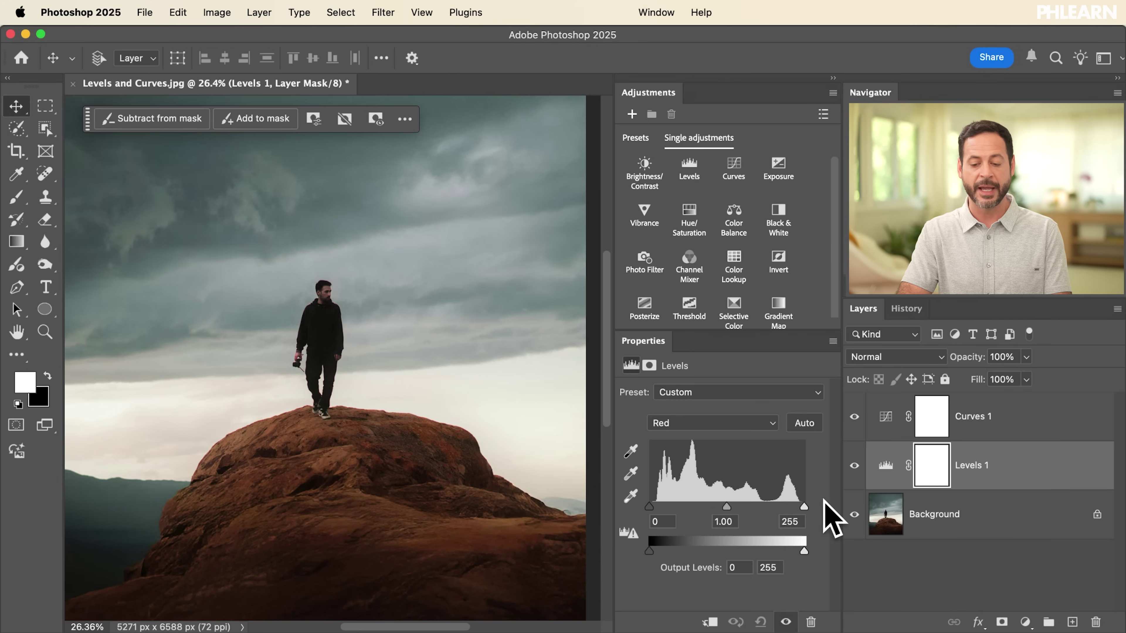
pyautogui.moveTo(725, 506)
pyautogui.mouseDown()
pyautogui.moveTo(702, 506)
pyautogui.moveTo(754, 508)
pyautogui.moveTo(717, 508)
pyautogui.mouseUp()
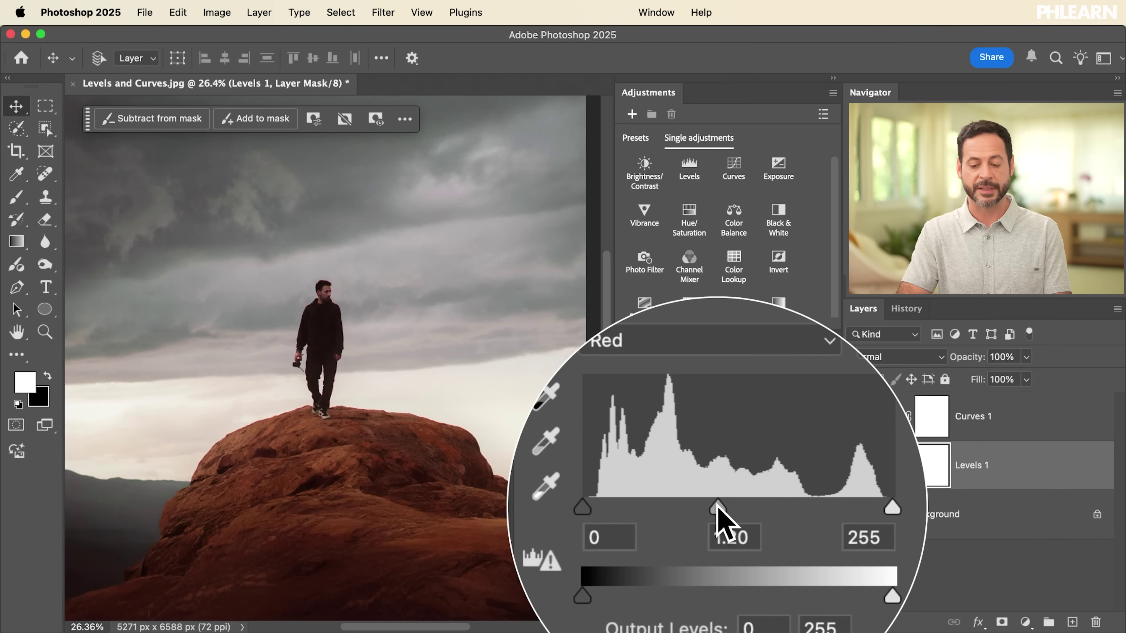
pyautogui.click(751, 620)
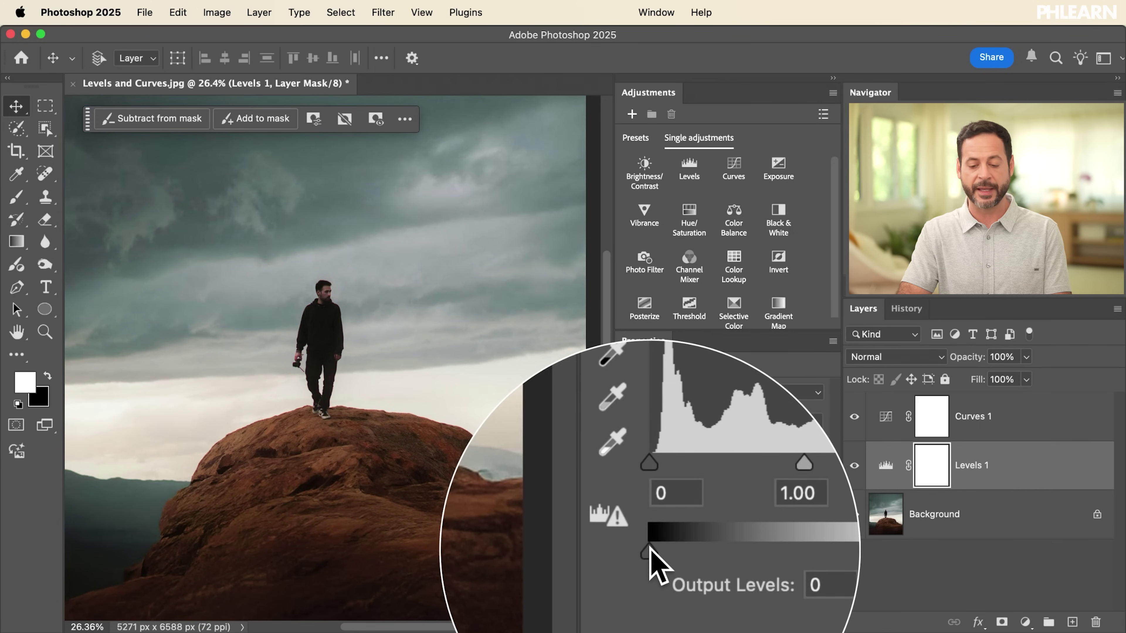
# Step: Raise the Red channel's black output level to about 14 and restore it to 0, and try its white output level
pyautogui.moveTo(651, 550); pyautogui.dragTo(616, 559)
pyautogui.click(693, 428)
pyautogui.click(694, 439)
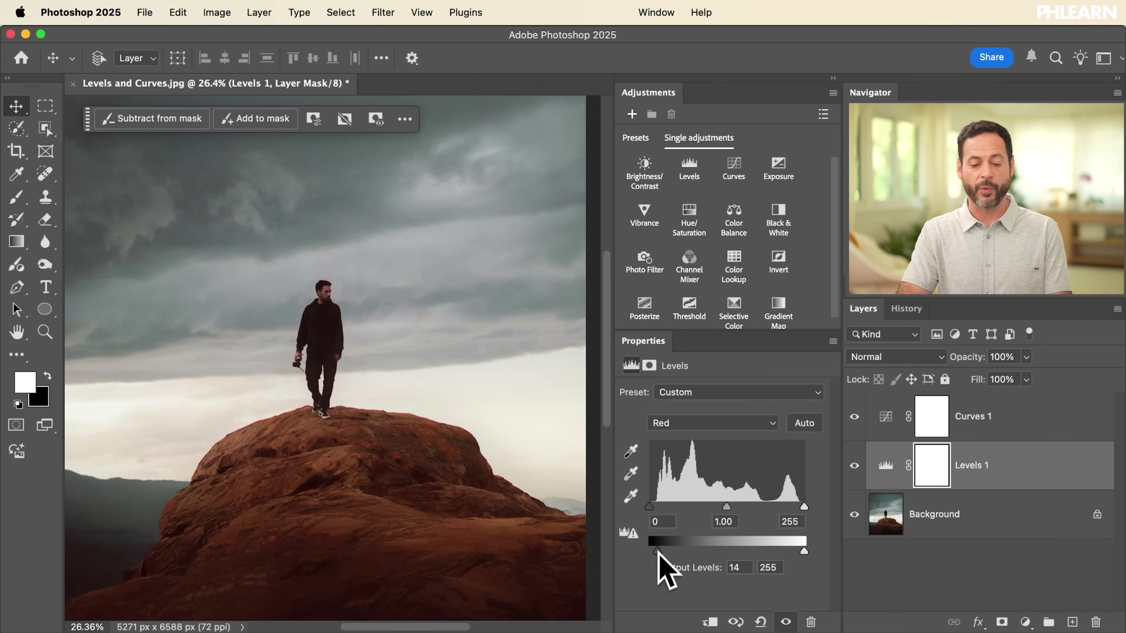
pyautogui.moveTo(688, 550); pyautogui.dragTo(605, 553)
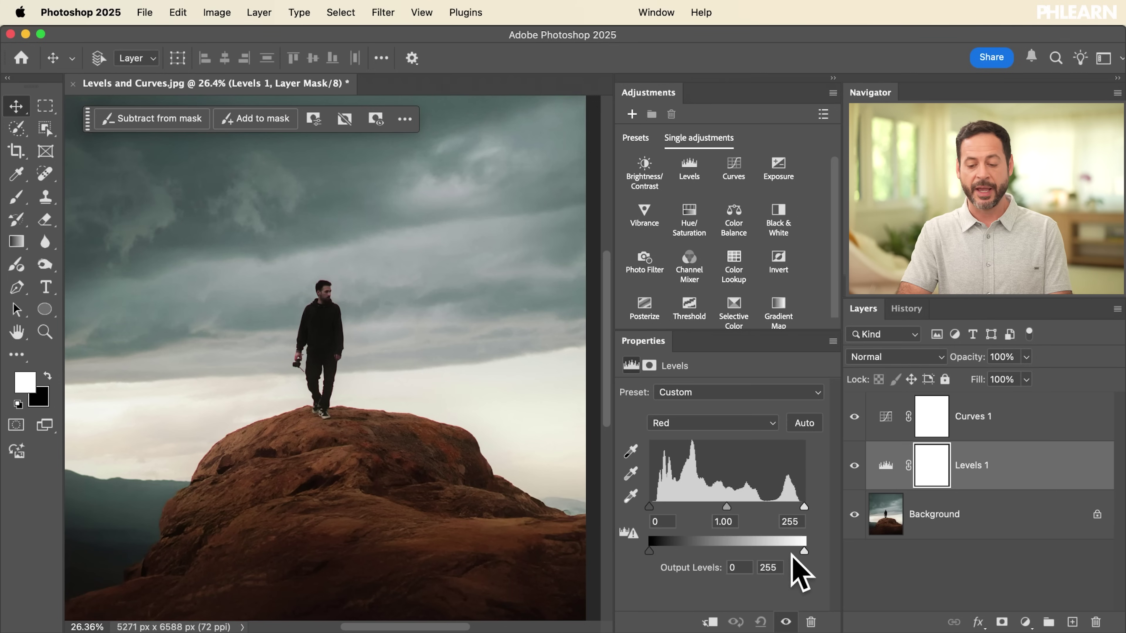
pyautogui.moveTo(773, 549)
pyautogui.mouseDown()
pyautogui.moveTo(801, 548)
pyautogui.moveTo(766, 551)
pyautogui.mouseUp()
# Step: Set the Green channel's midtone input level to 1.26, reset the Levels adjustment, and switch to the Blue channel
pyautogui.click(712, 424)
pyautogui.click(709, 436)
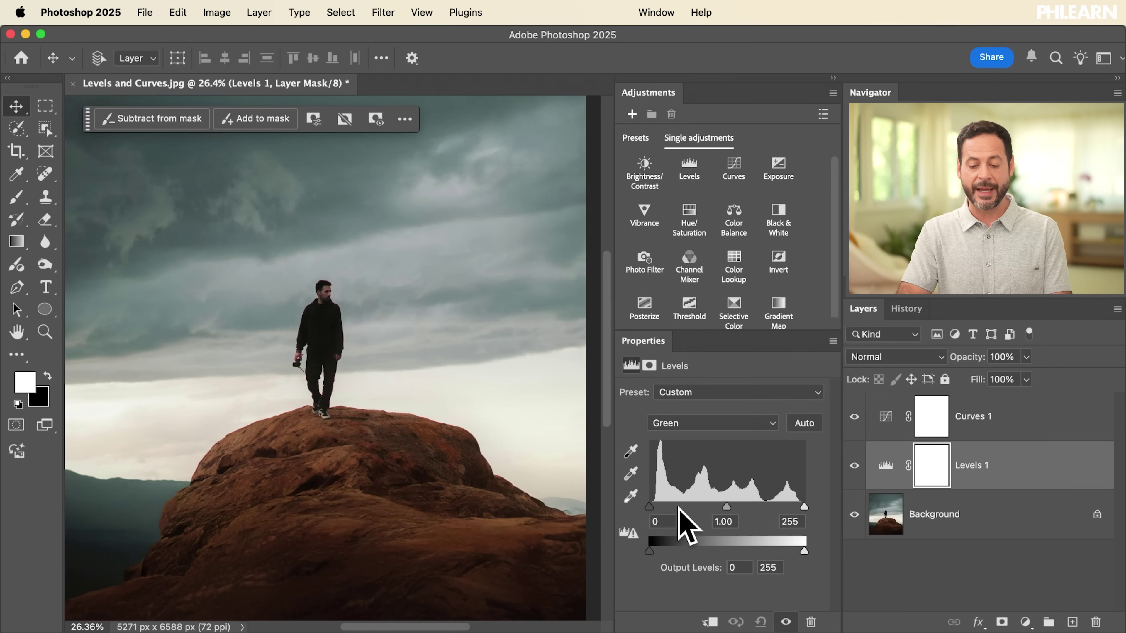
pyautogui.moveTo(720, 507)
pyautogui.mouseDown()
pyautogui.moveTo(705, 507)
pyautogui.moveTo(749, 506)
pyautogui.moveTo(713, 507)
pyautogui.mouseUp()
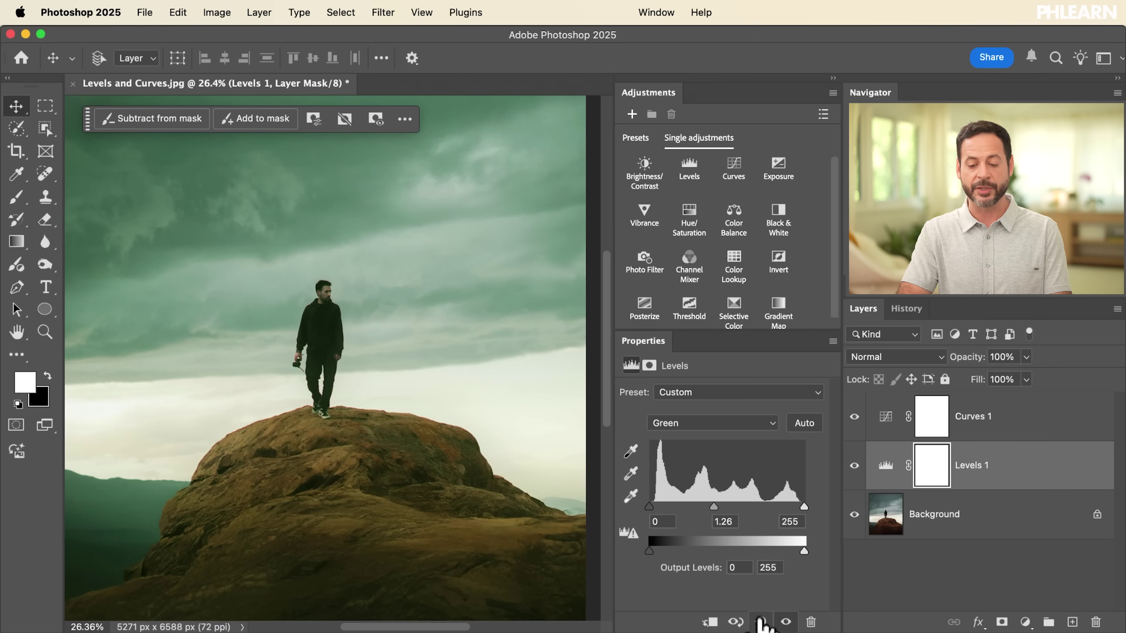
pyautogui.click(761, 622)
pyautogui.click(721, 424)
pyautogui.click(721, 470)
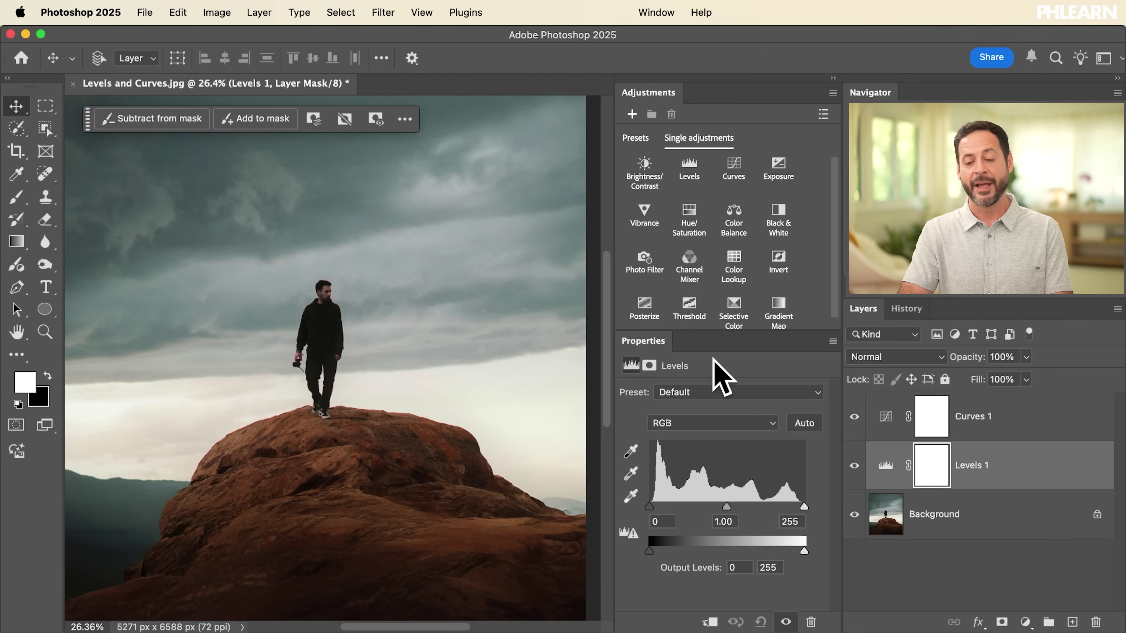
# Step: Add a Color Balance adjustment layer with midtones at Cyan-Red +21, Magenta-Green -20 and Yellow-Blue +22
pyautogui.click(736, 217)
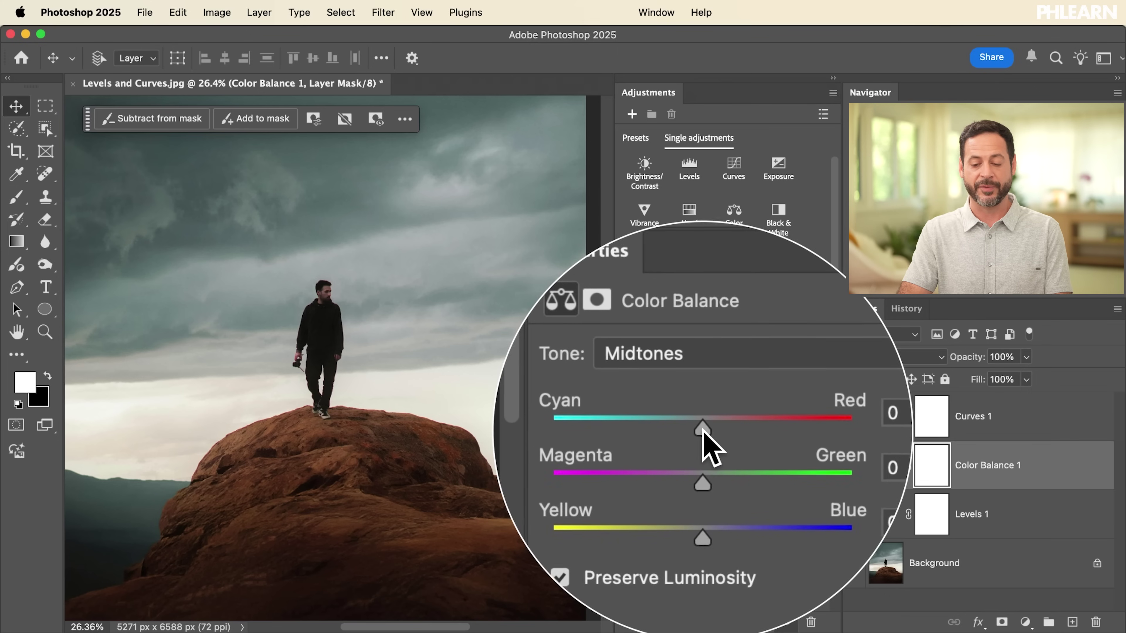
pyautogui.moveTo(702, 426); pyautogui.dragTo(722, 485)
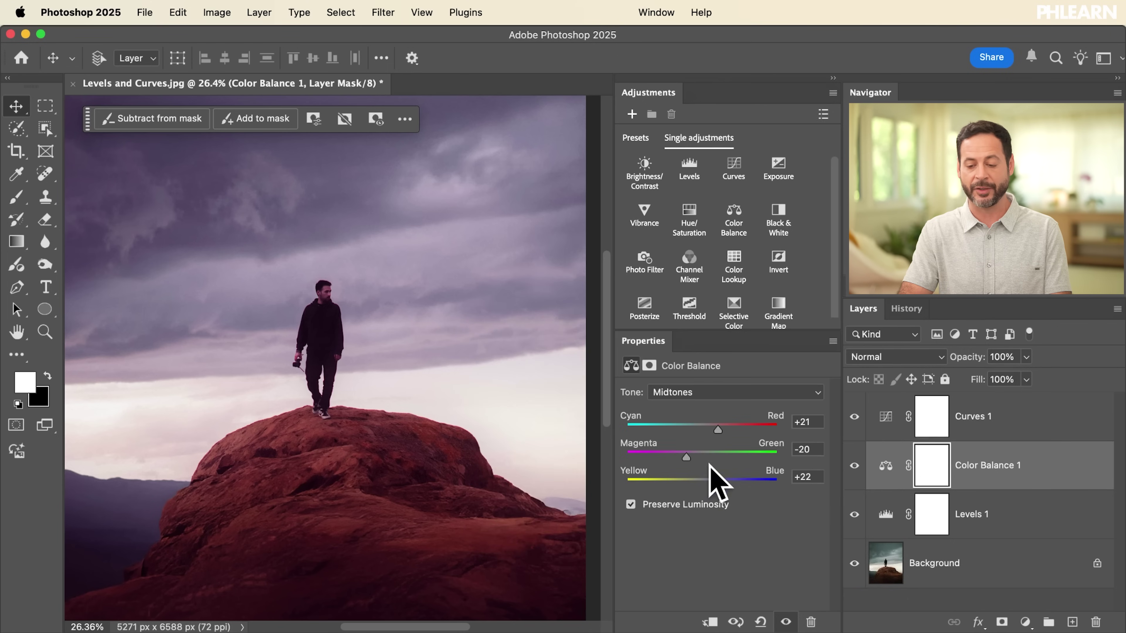
# Step: Hide the Color Balance layer, and shift the midtone input level of the Levels layer's Red channel
pyautogui.click(891, 535)
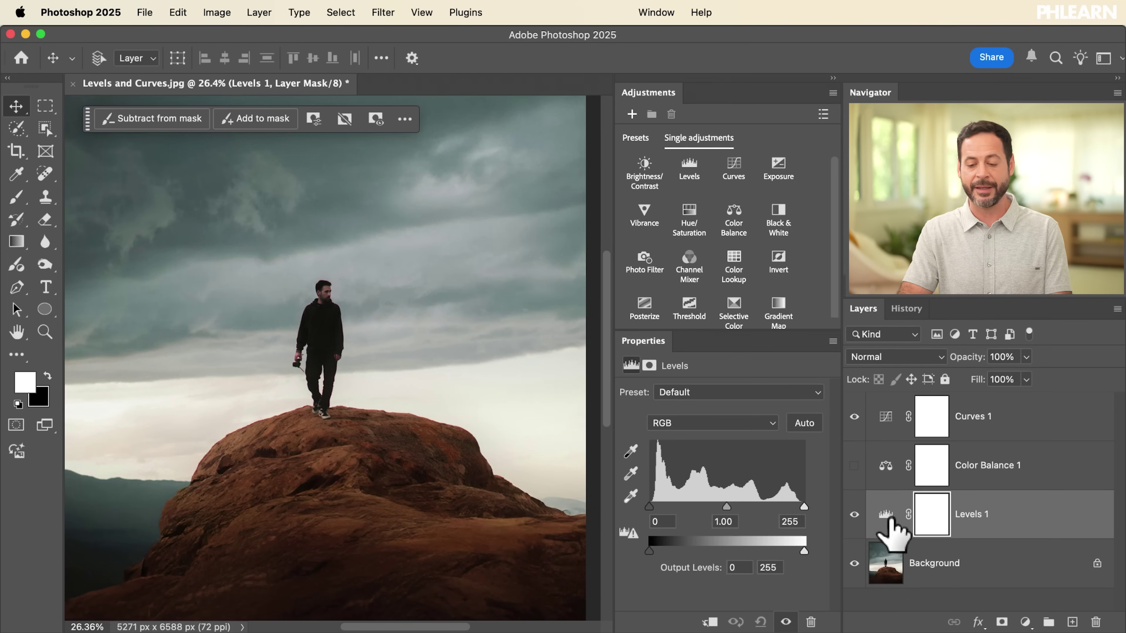
pyautogui.click(723, 428)
pyautogui.click(729, 440)
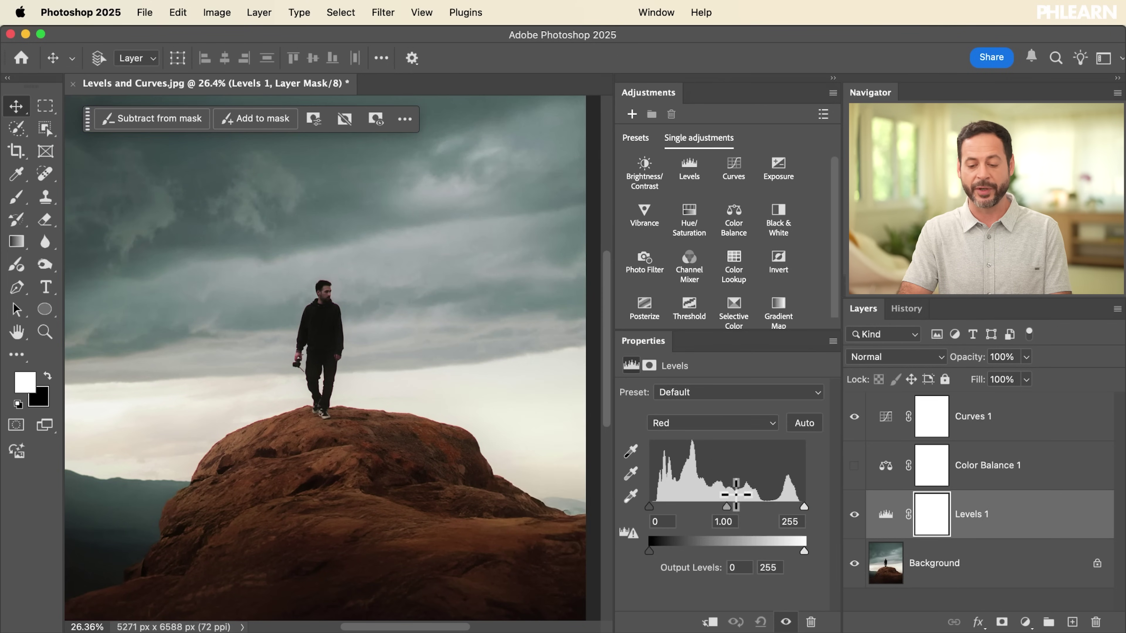
pyautogui.moveTo(727, 506); pyautogui.dragTo(716, 506)
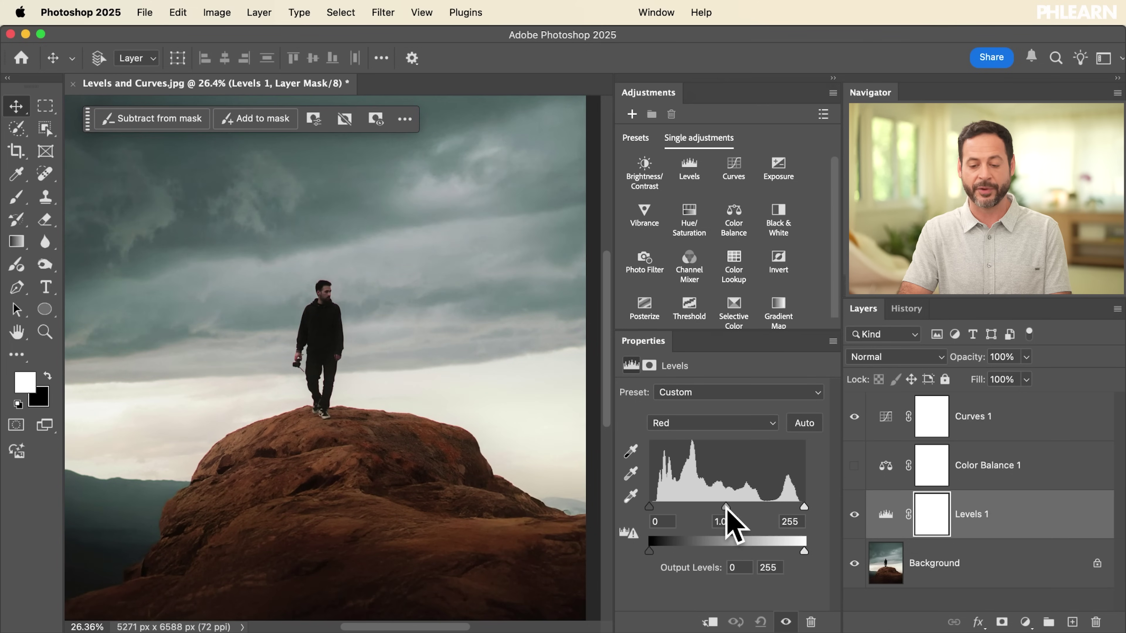
# Step: Adjust the Green channel's midtone input level in Levels, and set the Blue channel's to 0.80
pyautogui.click(715, 423)
pyautogui.click(714, 438)
pyautogui.moveTo(726, 506); pyautogui.dragTo(736, 507)
pyautogui.click(715, 421)
pyautogui.click(712, 438)
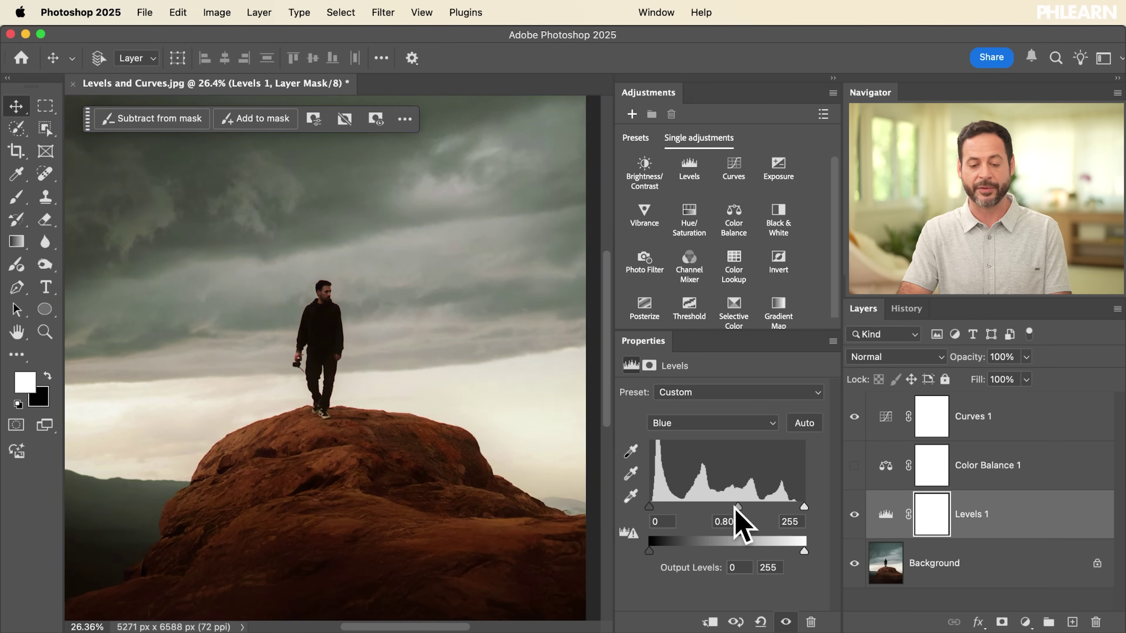
# Step: Show the Color Balance layer, review its tone options while keeping Midtones, and delete the layer
pyautogui.click(875, 474)
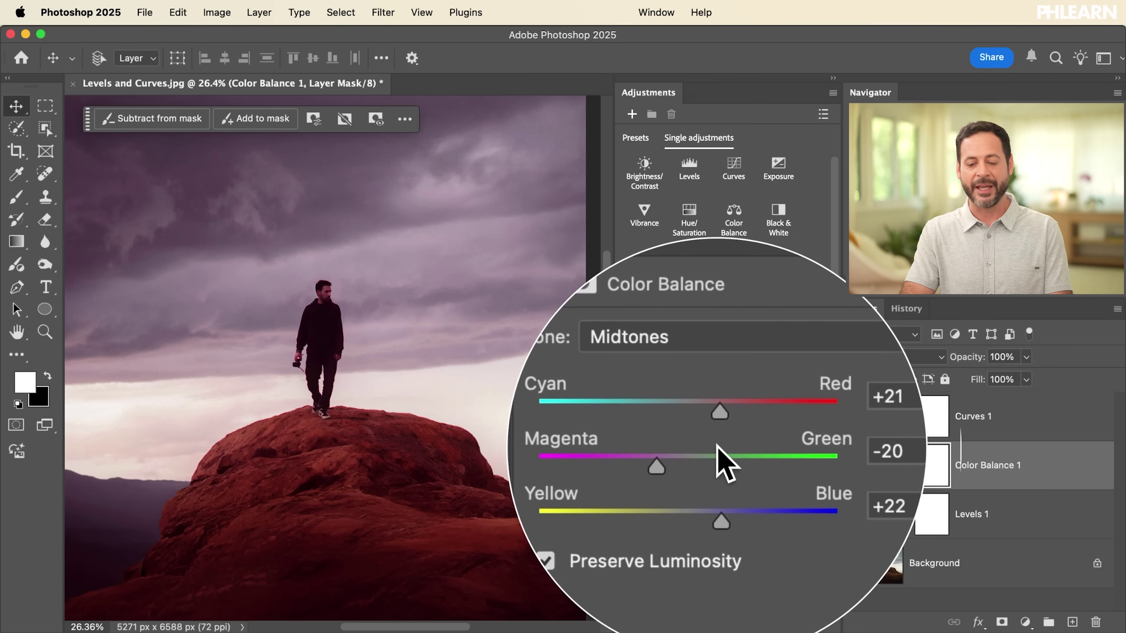
pyautogui.click(705, 391)
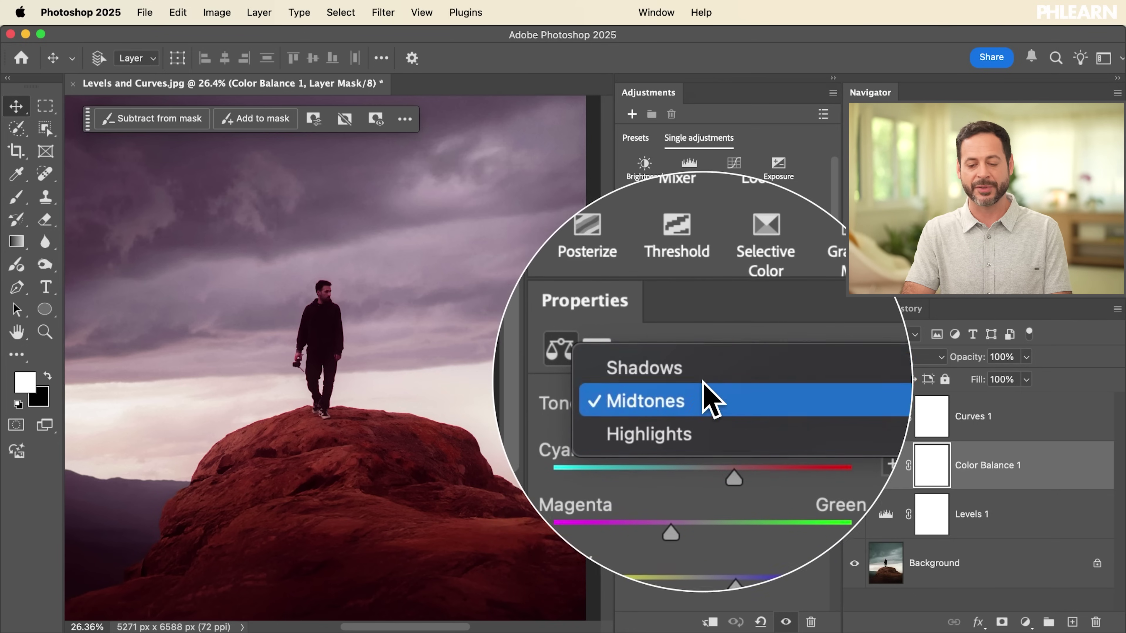
pyautogui.click(704, 390)
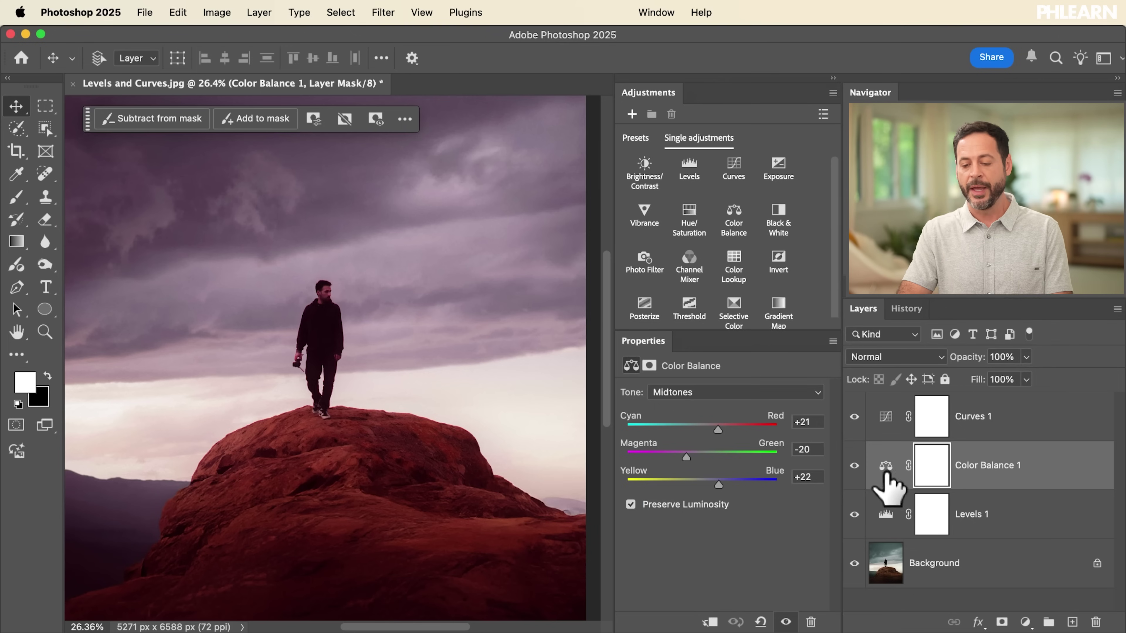
pyautogui.moveTo(886, 476); pyautogui.dragTo(1099, 625)
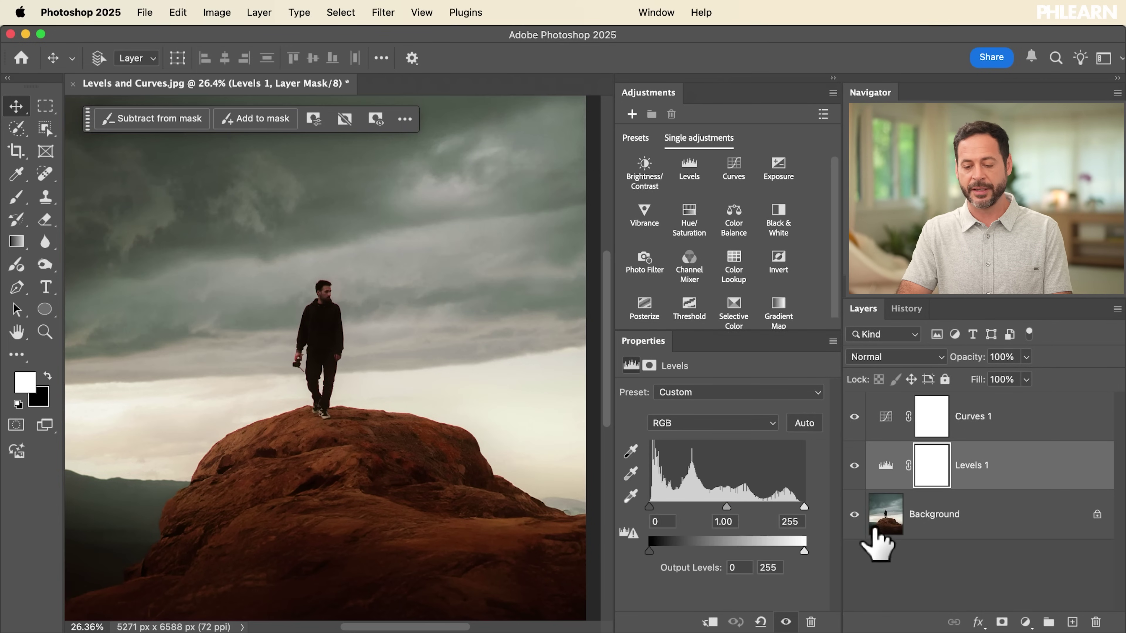
# Step: Set the Levels layer's Blue channel output levels to 33 and 225, and reset the adjustment
pyautogui.click(893, 418)
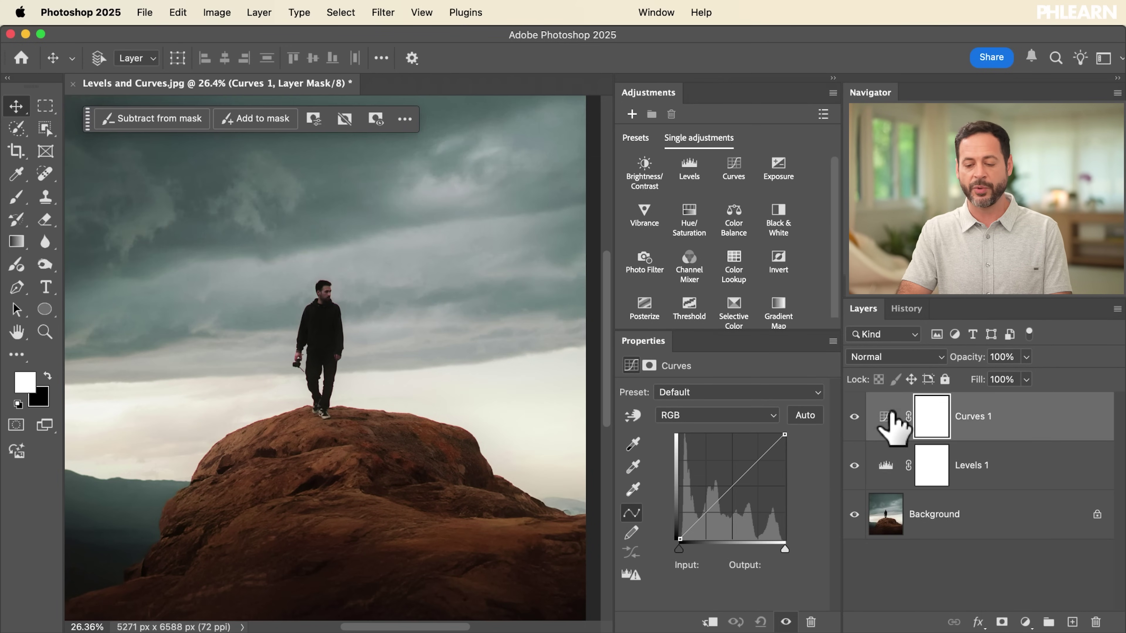
pyautogui.click(894, 474)
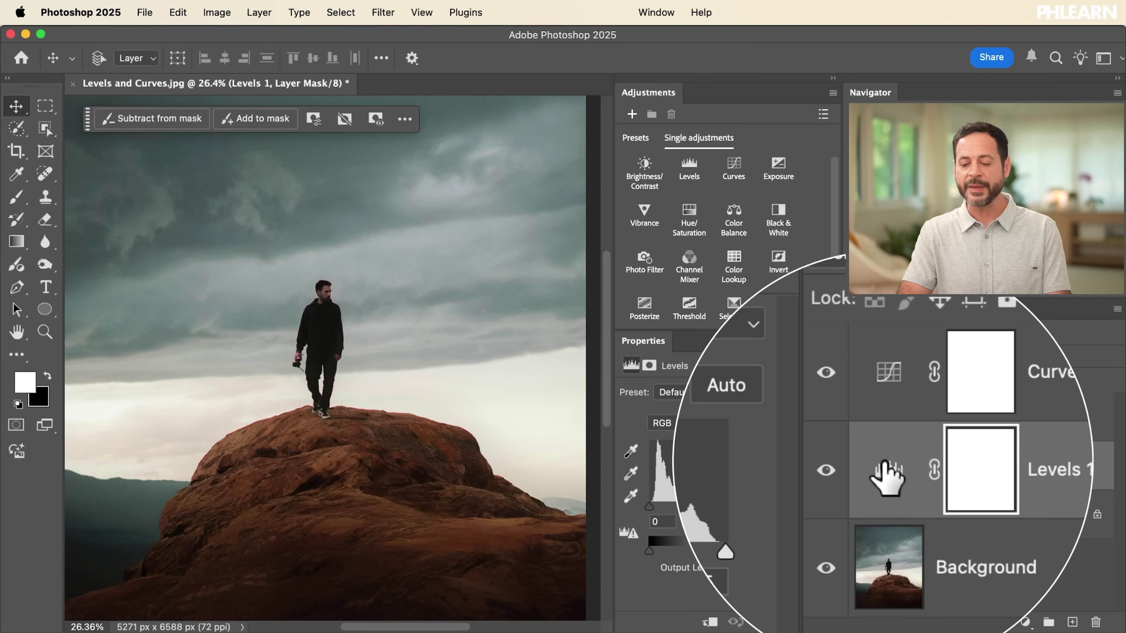
pyautogui.click(696, 428)
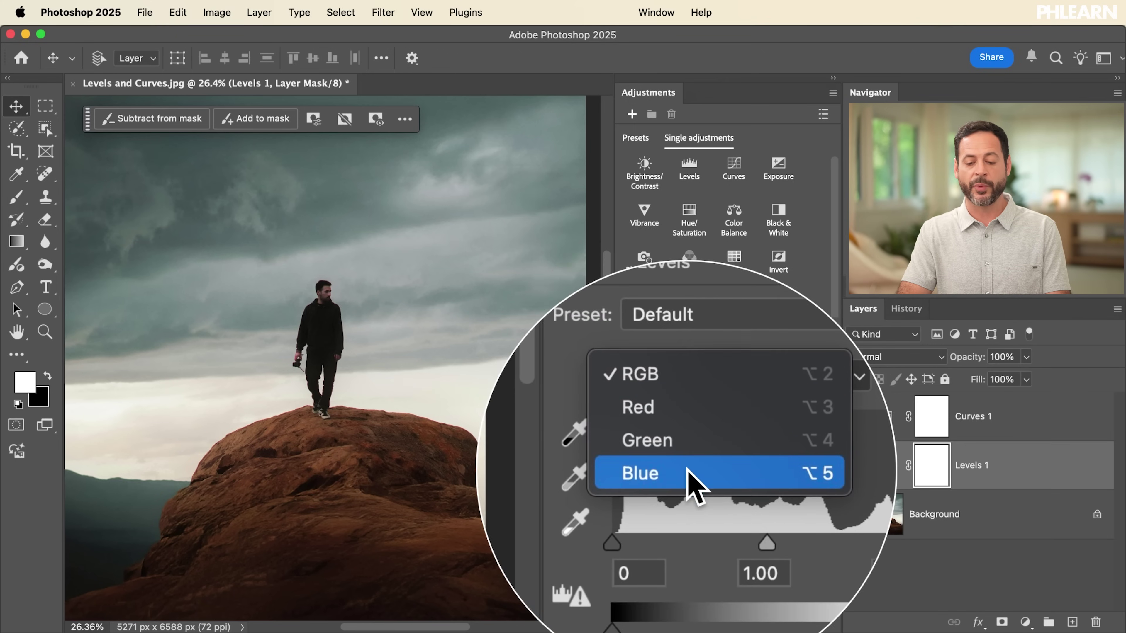
pyautogui.click(689, 471)
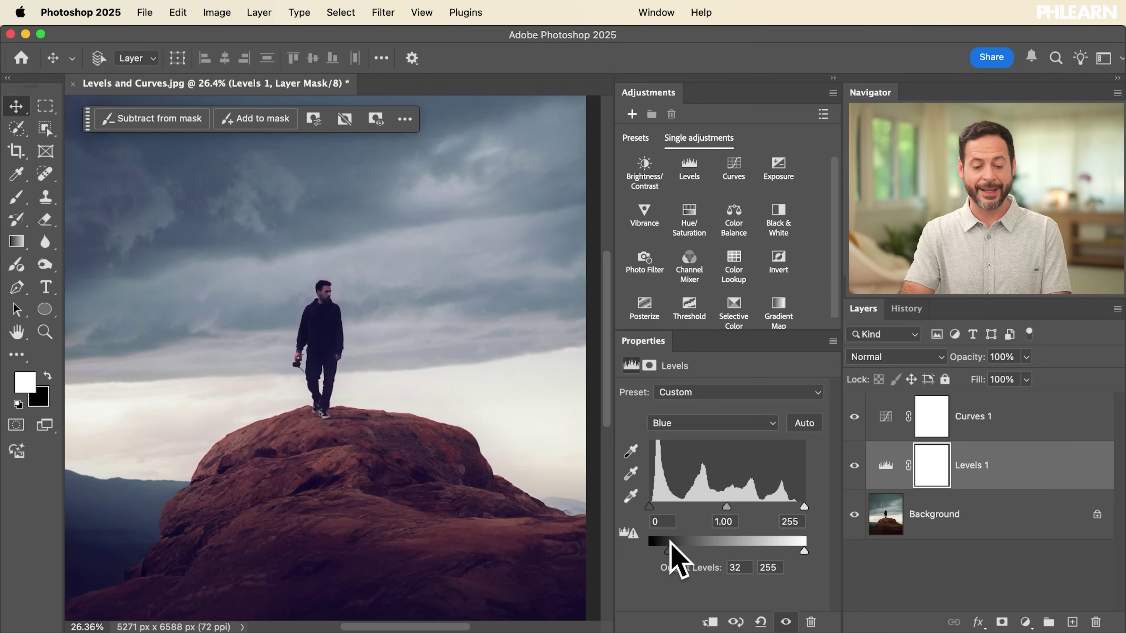
pyautogui.moveTo(804, 551); pyautogui.dragTo(787, 551)
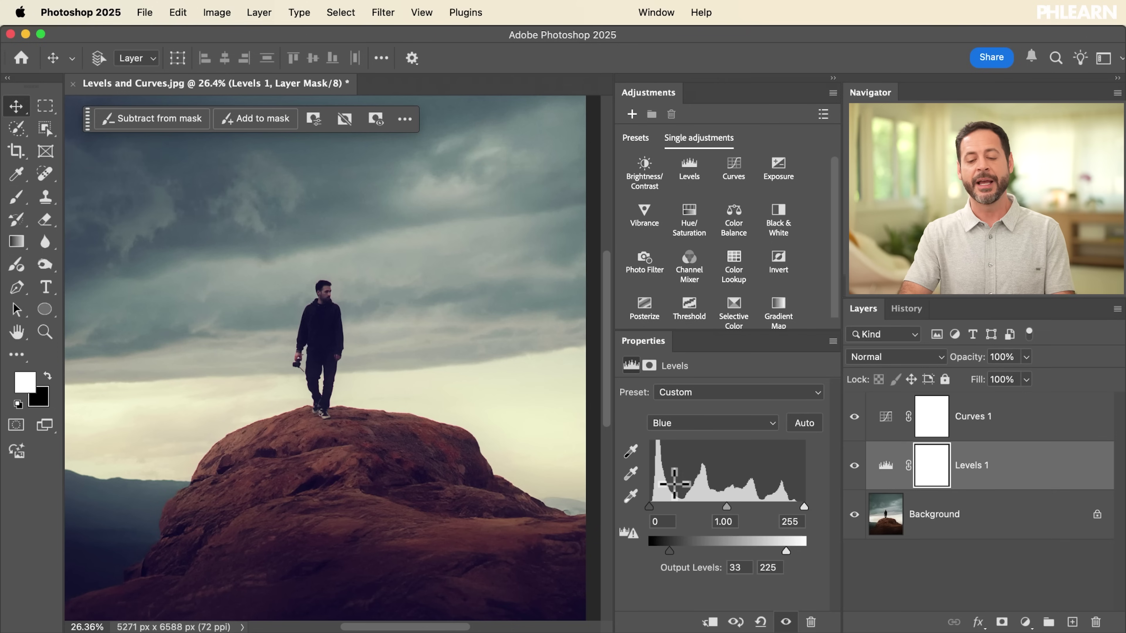
pyautogui.click(762, 622)
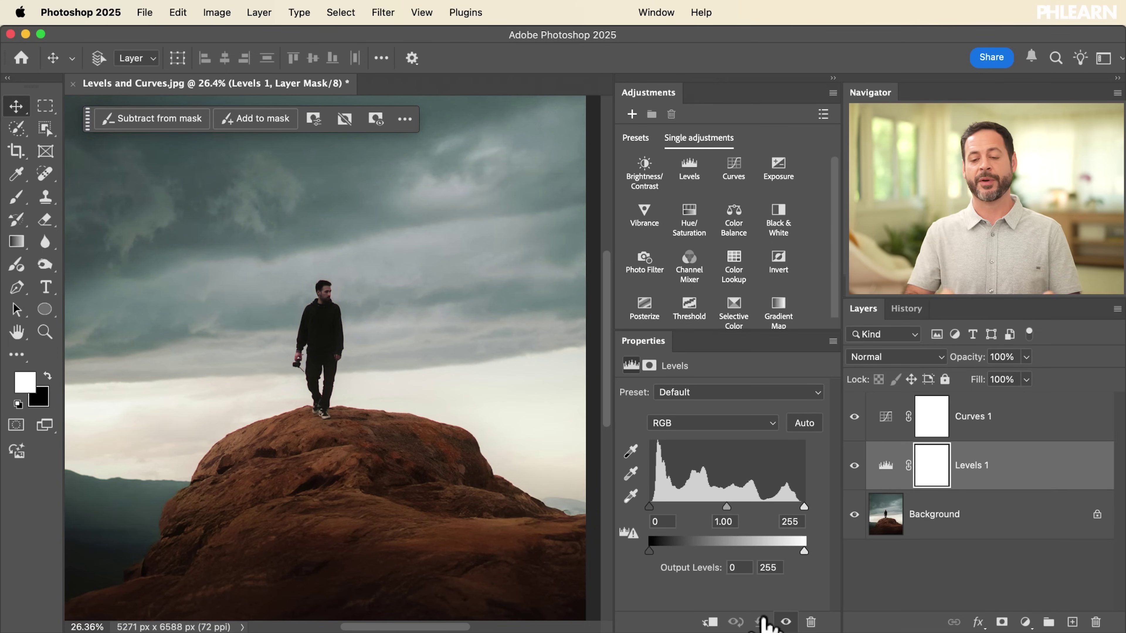
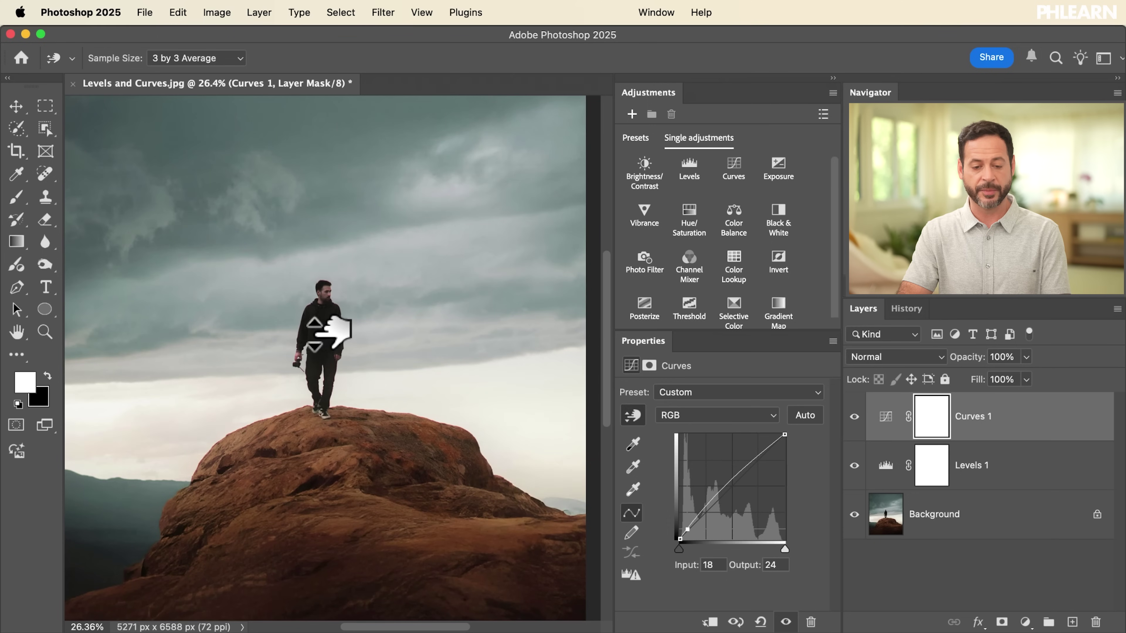
# Step: Adjust Curves directly on the photo's sky with points at input 226, output 219 and input 106, output 125, and compare before and after
pyautogui.moveTo(381, 387); pyautogui.dragTo(388, 392)
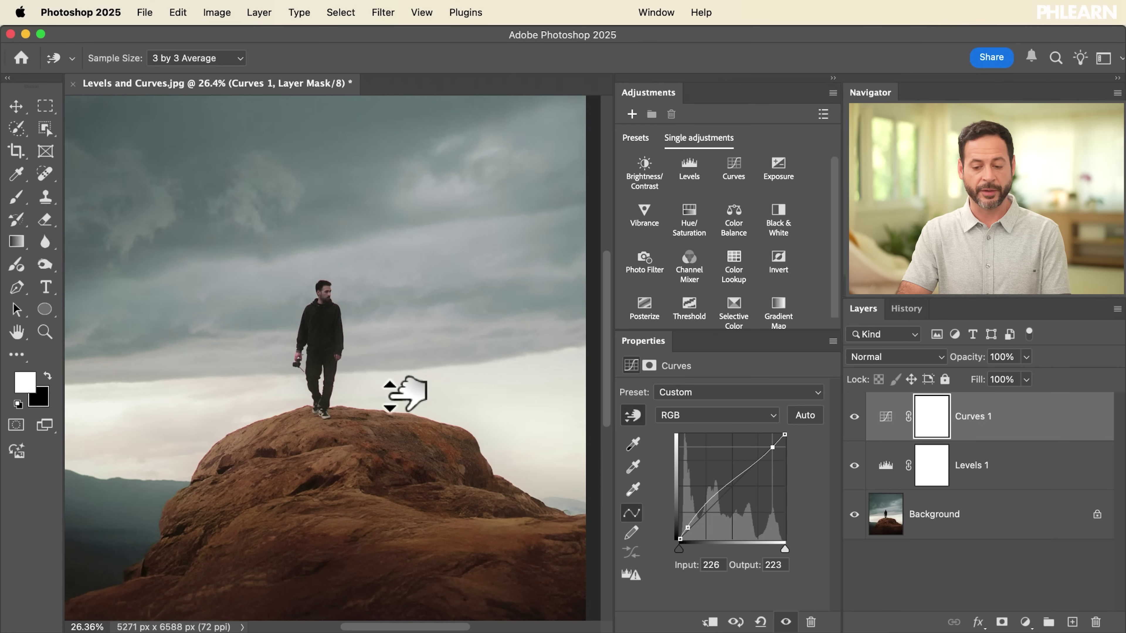
pyautogui.moveTo(390, 399); pyautogui.dragTo(395, 399)
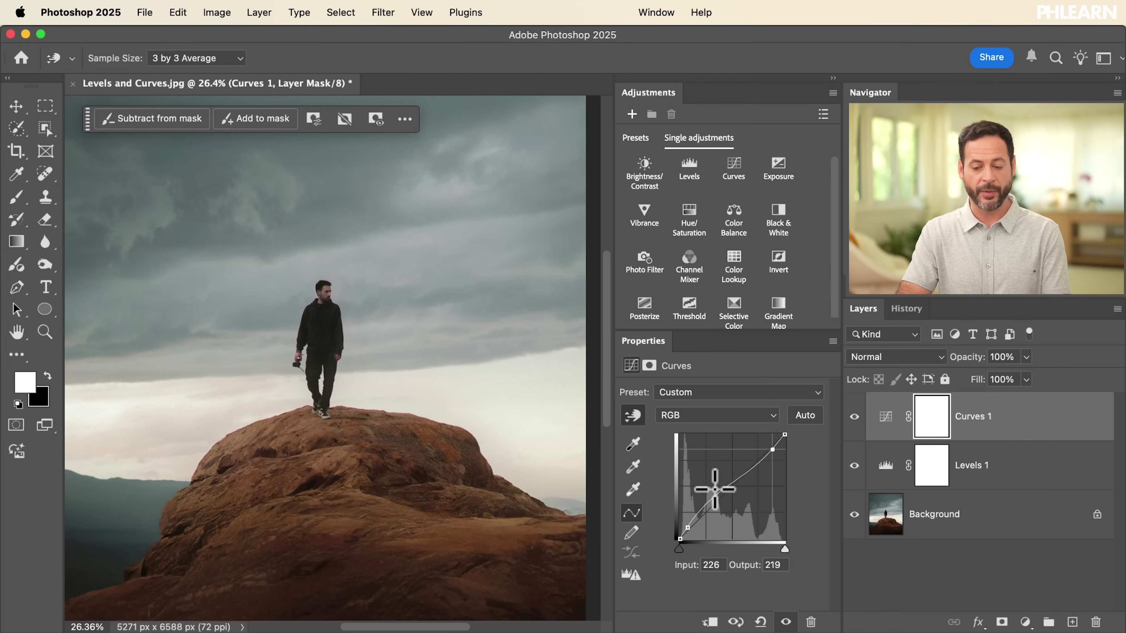
pyautogui.moveTo(325, 228); pyautogui.dragTo(326, 231)
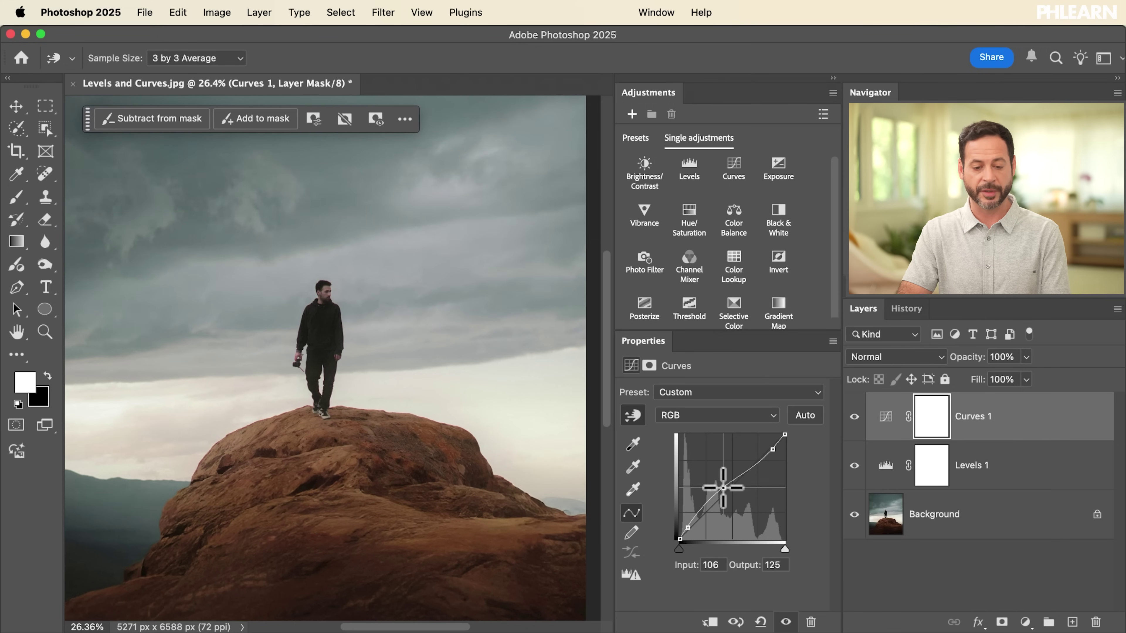
pyautogui.click(854, 417)
pyautogui.click(854, 417)
pyautogui.click(854, 417)
pyautogui.click(854, 416)
# Step: Add a Curves point sampled around the man at input 64 with output 97, and compare the photo with and without the layer
pyautogui.click(307, 308)
pyautogui.moveTo(307, 307); pyautogui.dragTo(321, 296)
pyautogui.click(321, 287)
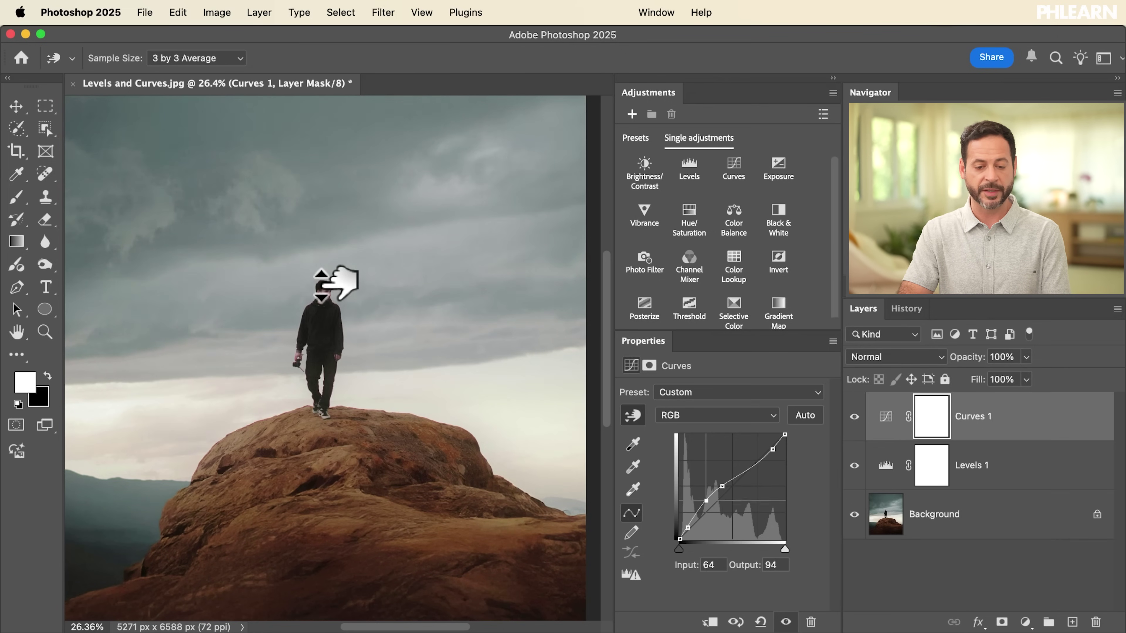
pyautogui.moveTo(321, 278); pyautogui.dragTo(321, 277)
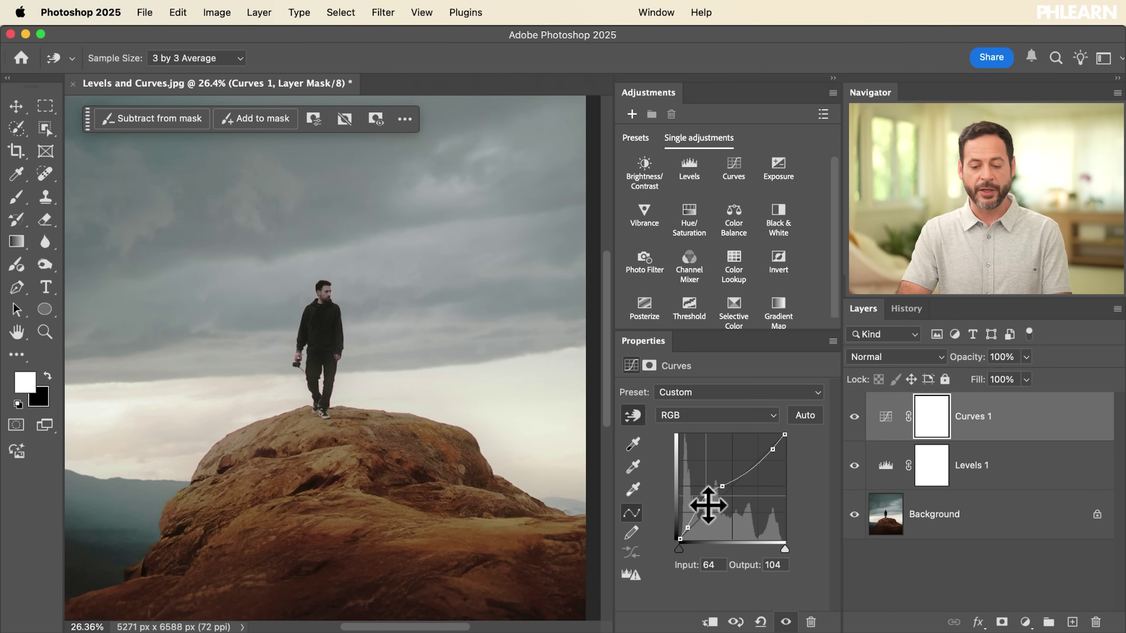
pyautogui.press('Down')
pyautogui.press('Down')
pyautogui.press('Down')
pyautogui.press('Down')
pyautogui.press('Down')
pyautogui.press('Down')
pyautogui.press('Down')
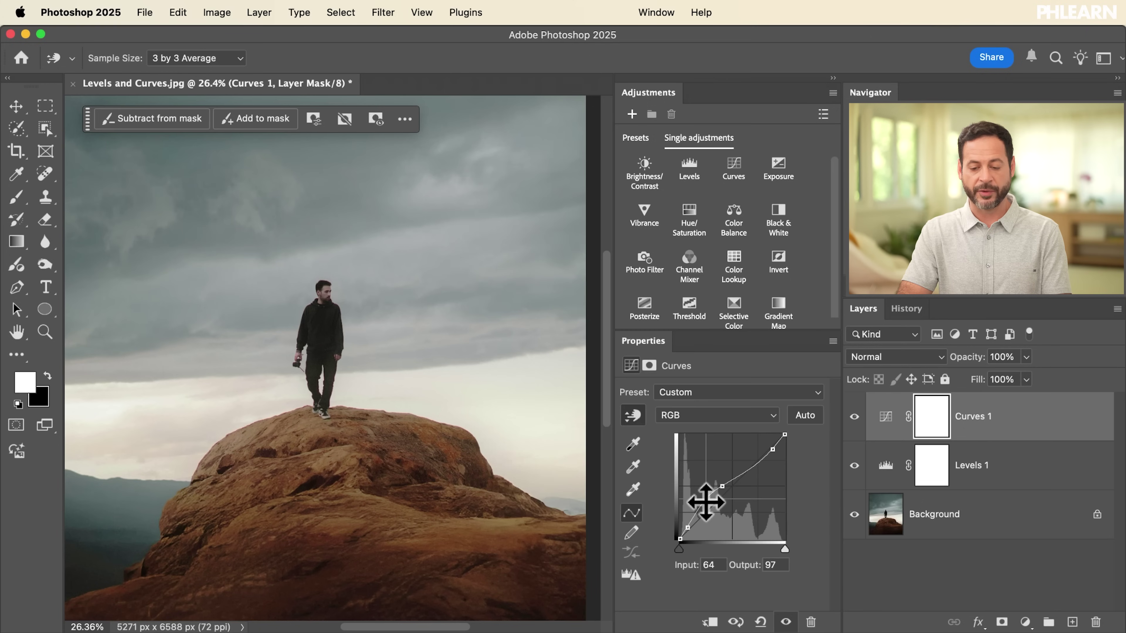
pyautogui.scroll(-2, 365, 337)
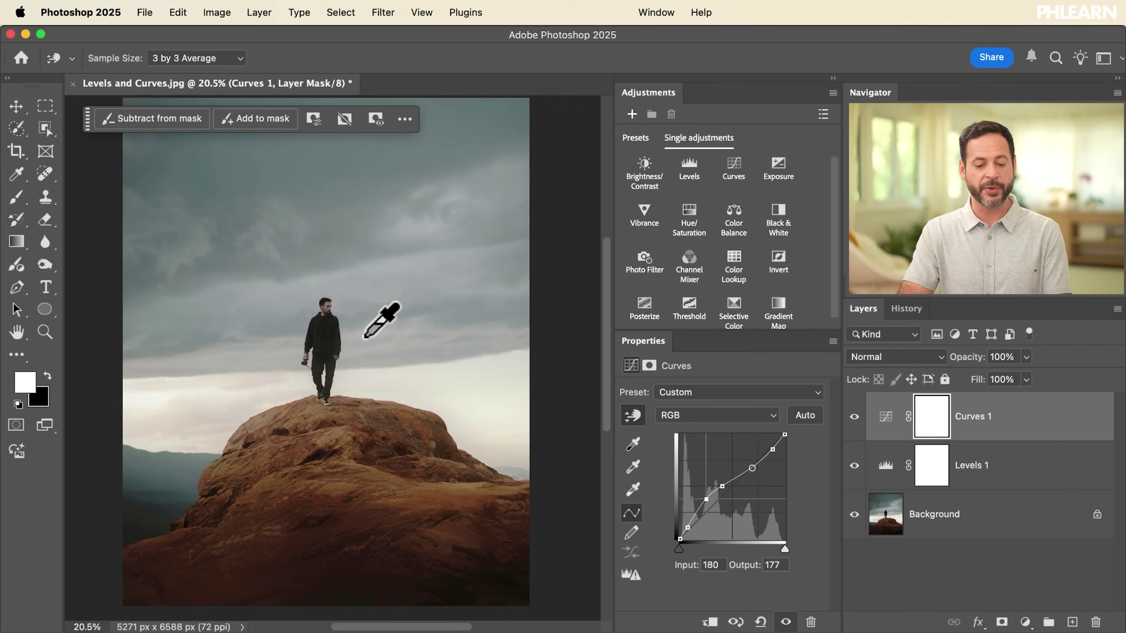
pyautogui.click(853, 417)
pyautogui.click(853, 417)
pyautogui.click(853, 417)
pyautogui.click(854, 417)
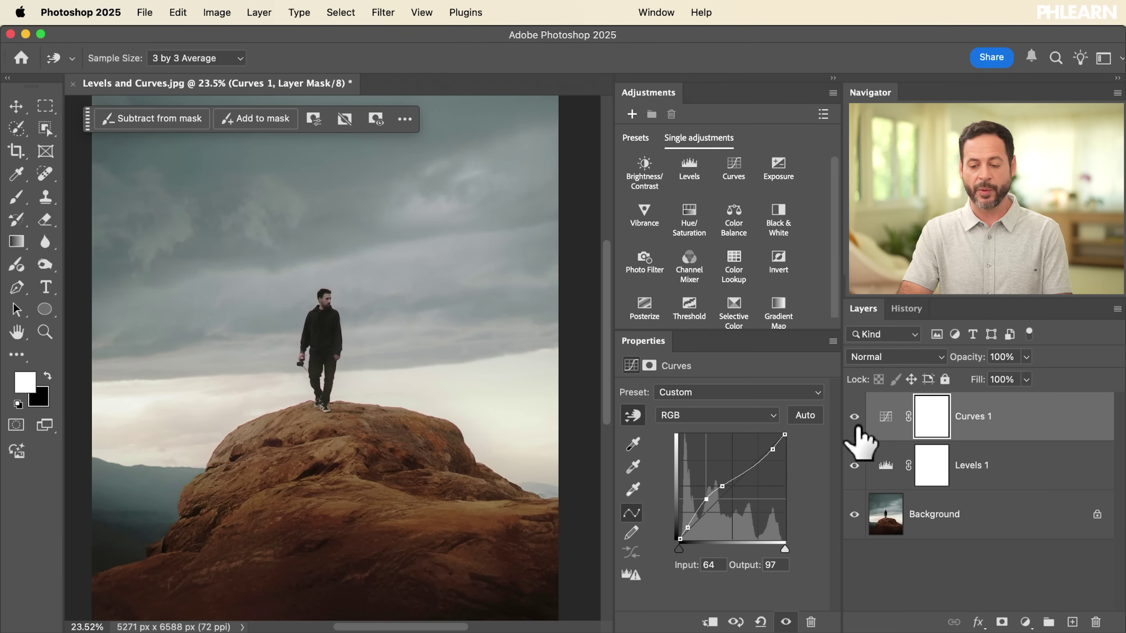
# Step: Select the Curves layer's mask and set the Gradient tool to a radial black-to-white gradient
pyautogui.click(929, 421)
pyautogui.press('v')
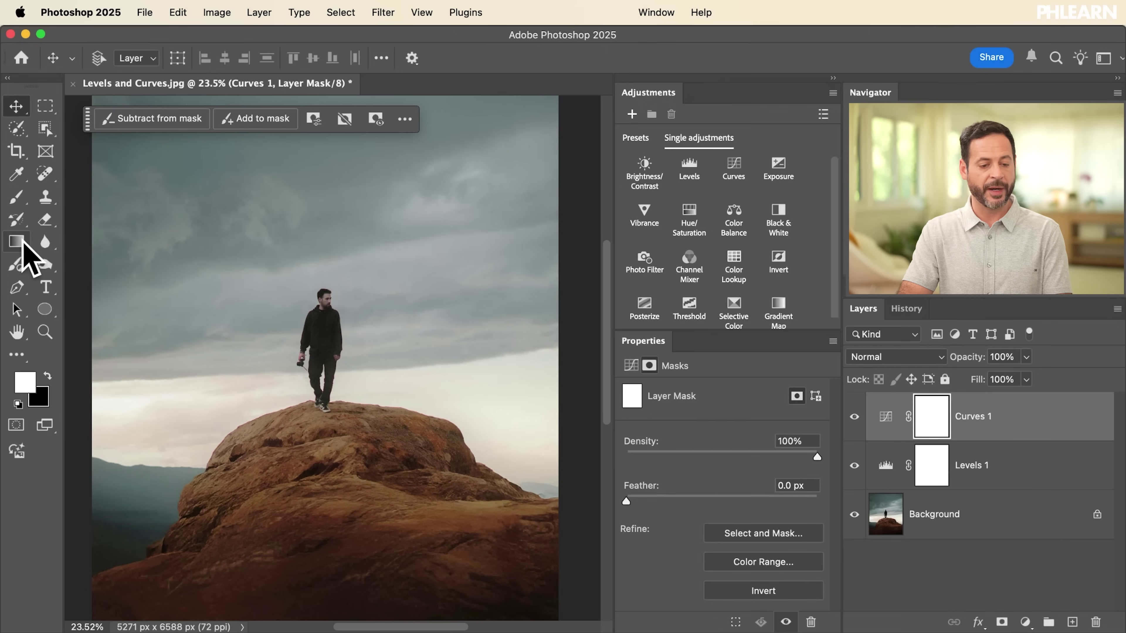
pyautogui.click(17, 242)
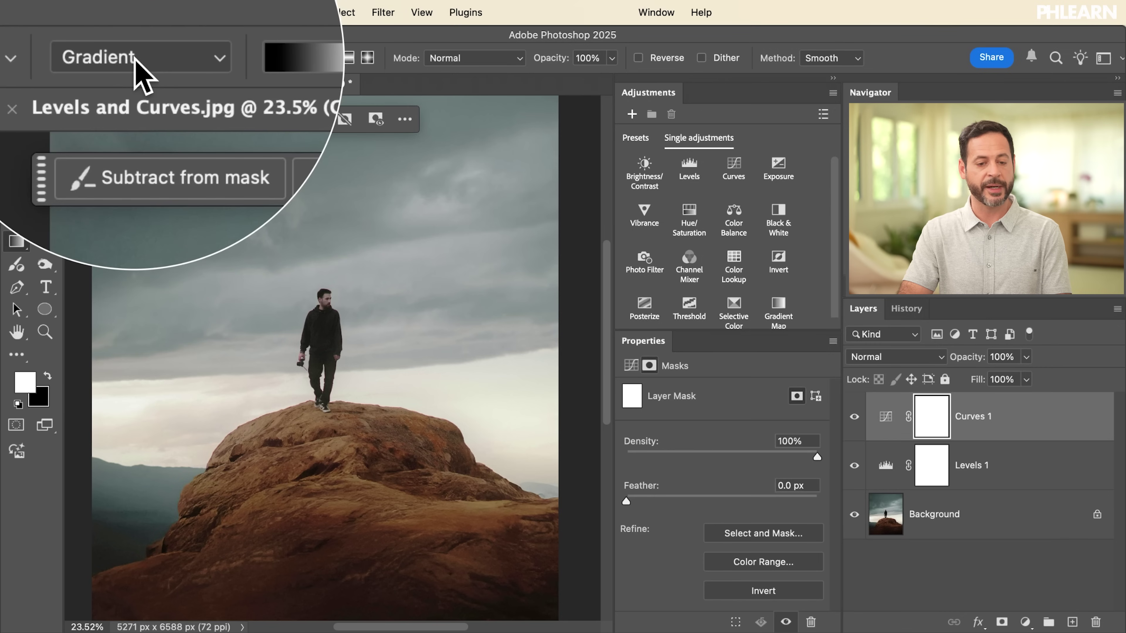
pyautogui.click(258, 58)
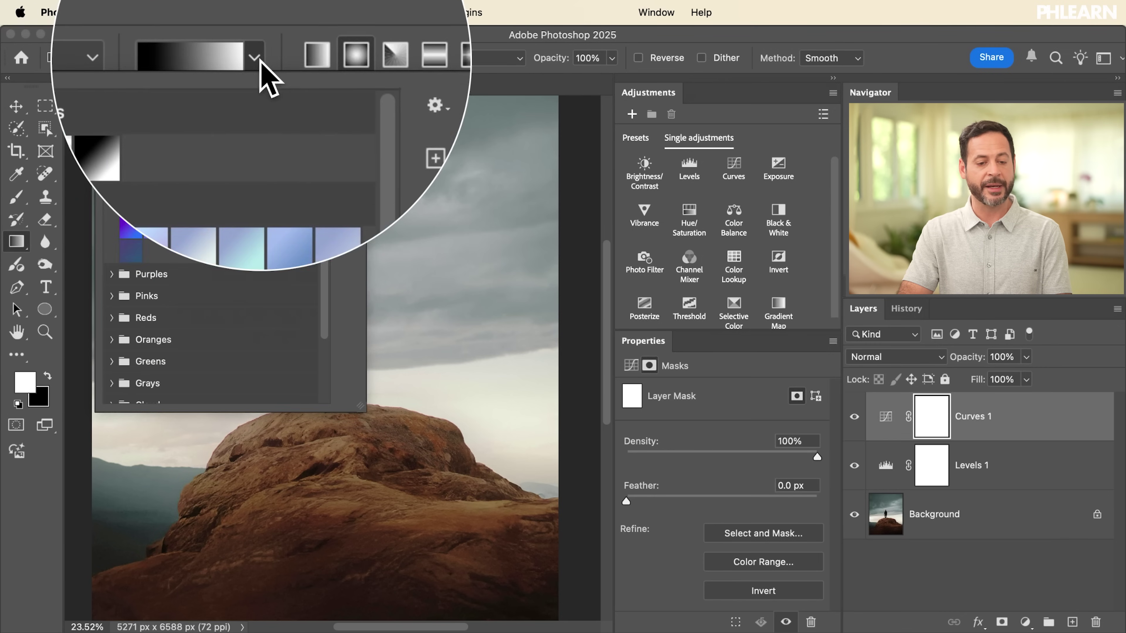
pyautogui.click(178, 109)
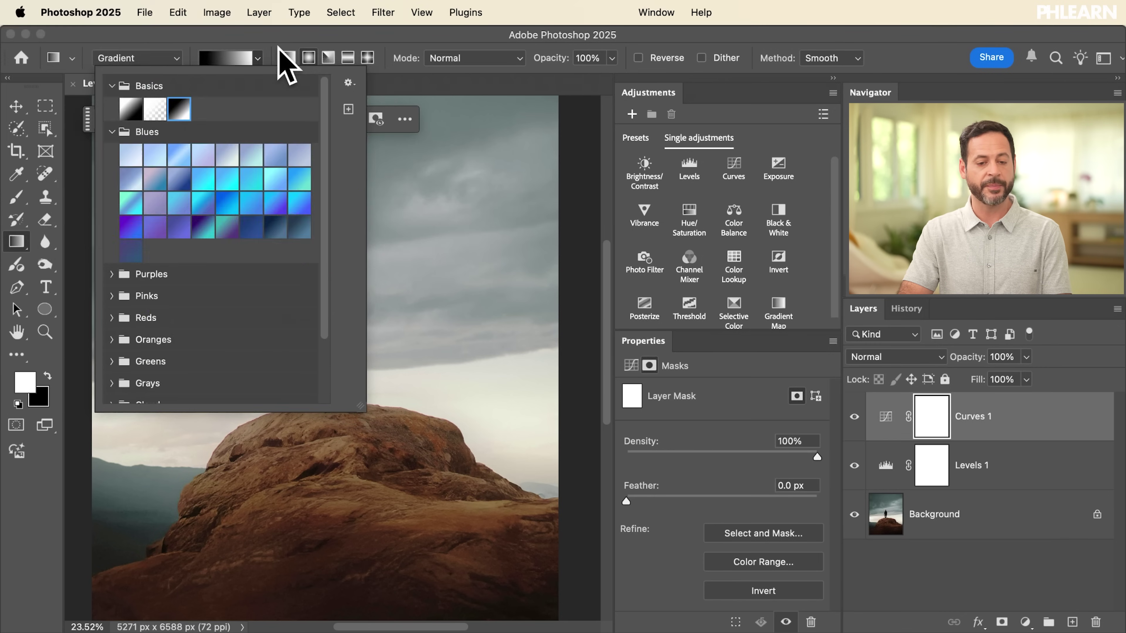
pyautogui.click(288, 57)
pyautogui.click(309, 58)
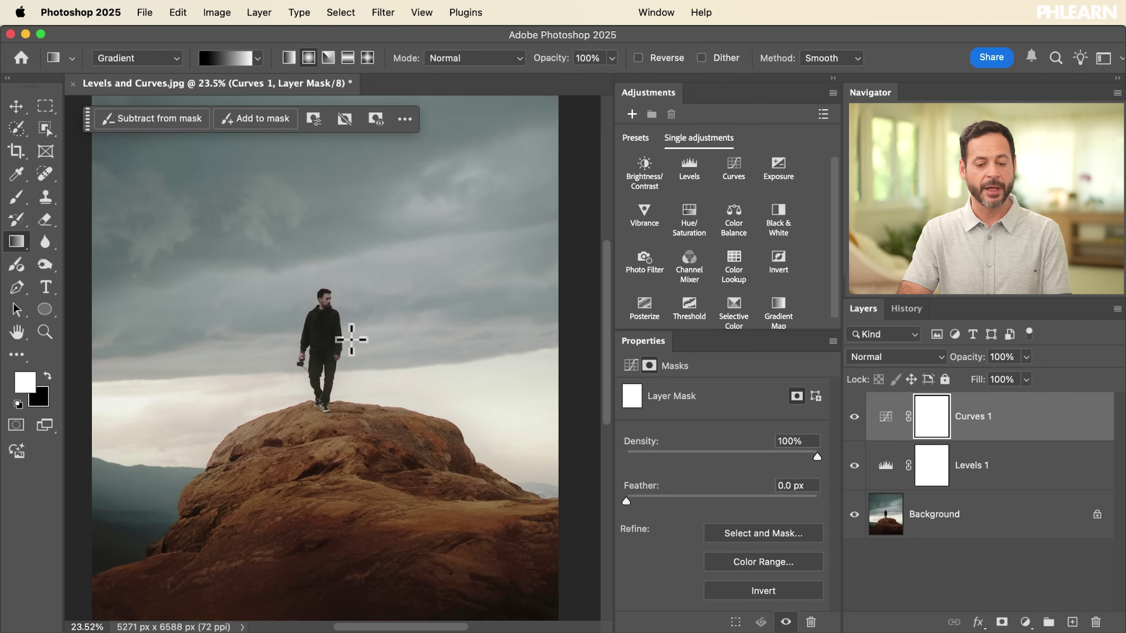
# Step: Draw the radial gradient on the Curves mask from the man to the photo's right edge, reverse it, and compare before and after
pyautogui.moveTo(326, 317); pyautogui.dragTo(559, 337)
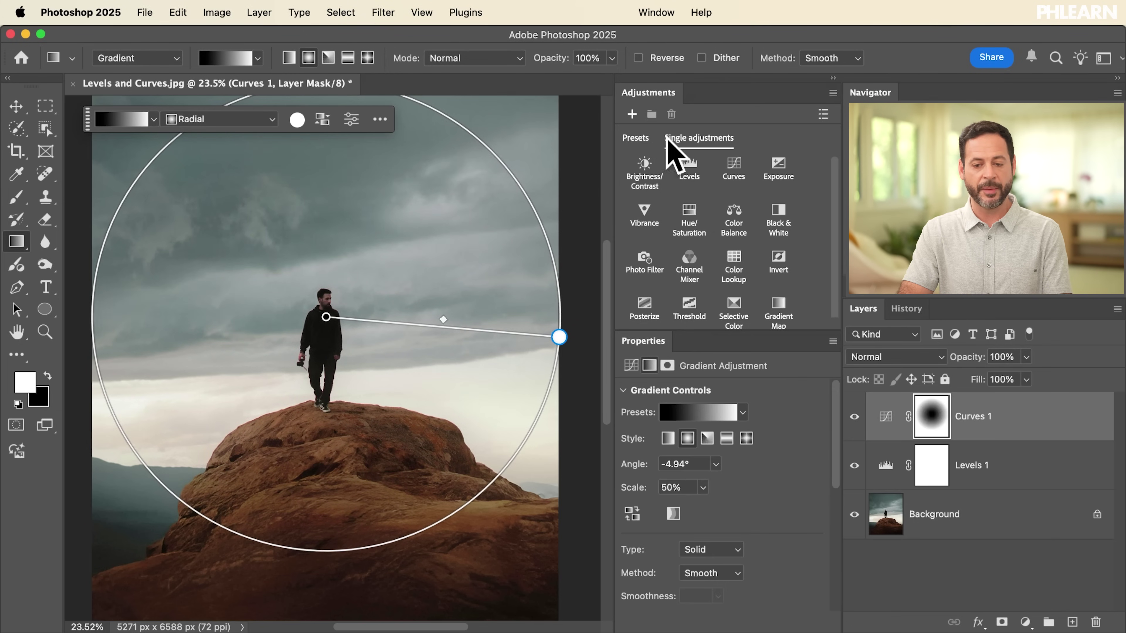
pyautogui.click(639, 58)
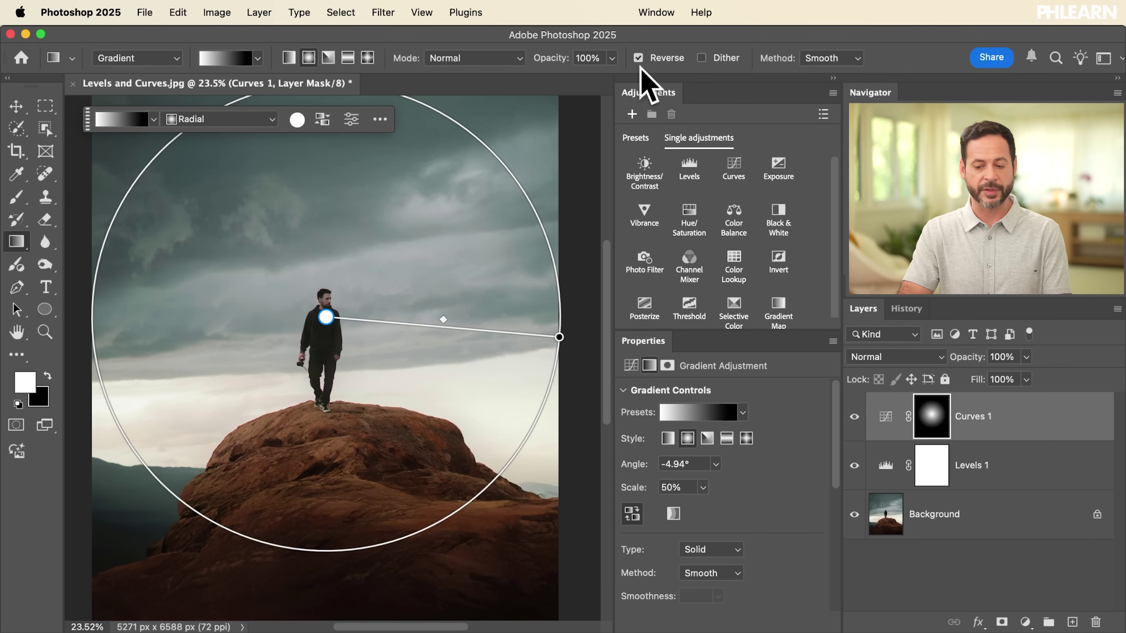
pyautogui.click(854, 417)
pyautogui.click(853, 416)
pyautogui.click(854, 417)
pyautogui.click(854, 416)
pyautogui.click(853, 417)
pyautogui.click(854, 417)
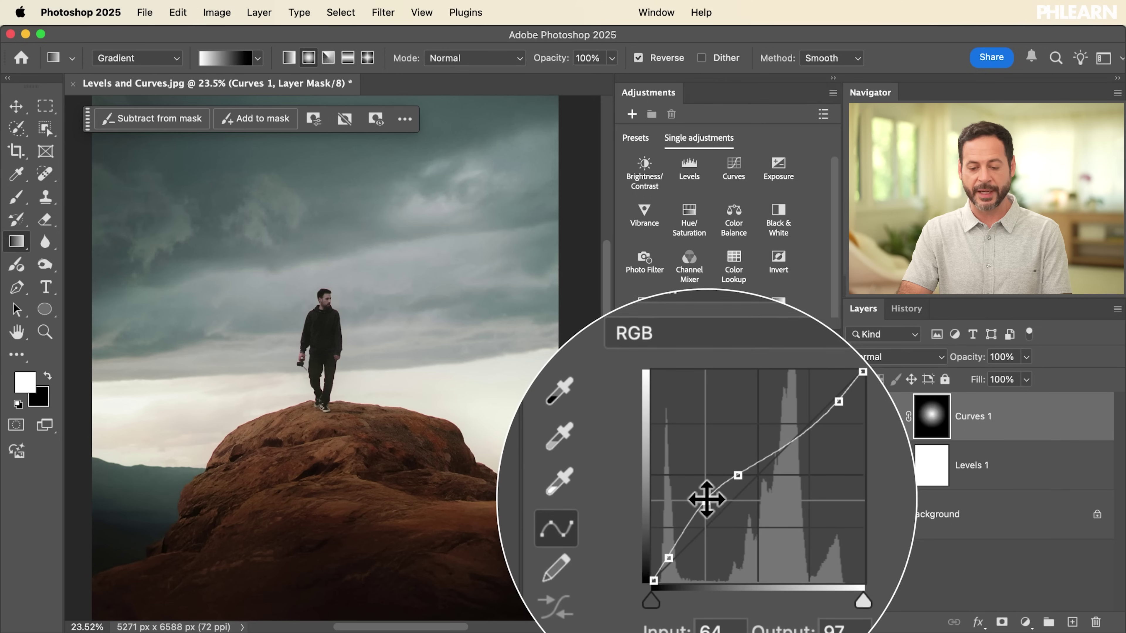
# Step: Remove the Curves point at input 64, raise the shadow point, set the others to 215/225 and 102/160, and compare before and after
pyautogui.moveTo(706, 500); pyautogui.dragTo(726, 551)
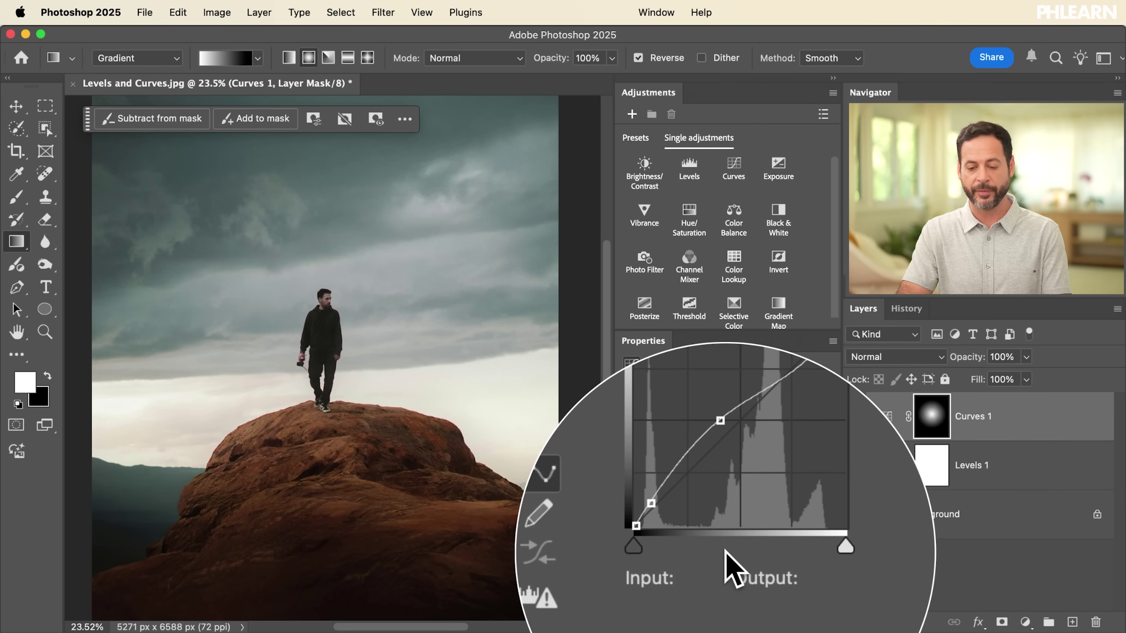
pyautogui.moveTo(772, 450); pyautogui.dragTo(768, 448)
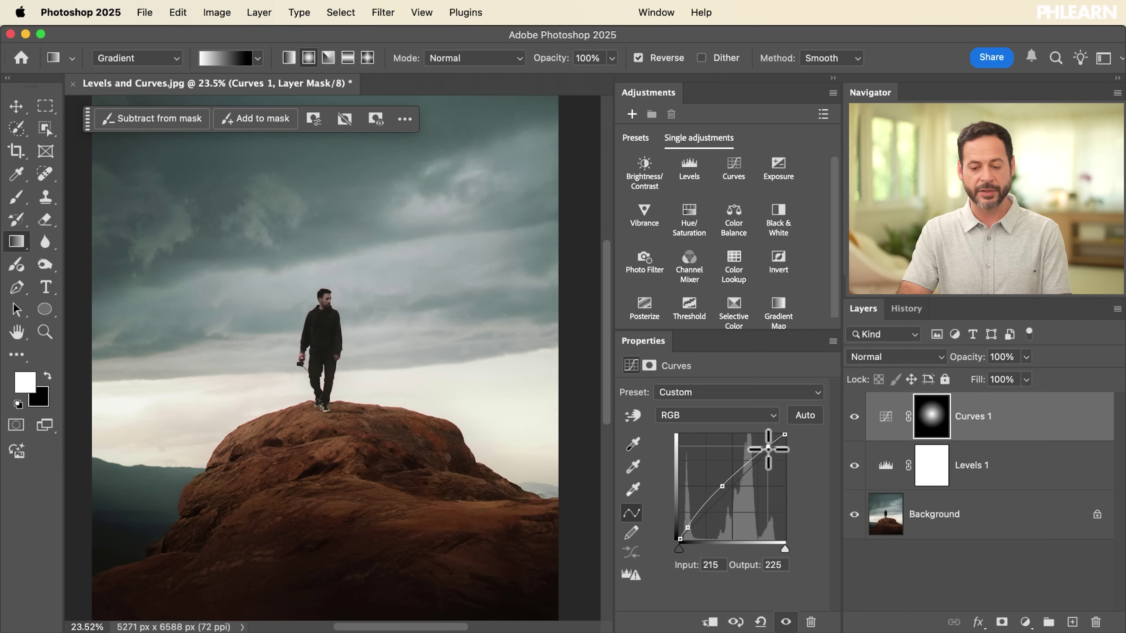
pyautogui.moveTo(722, 486); pyautogui.dragTo(720, 481)
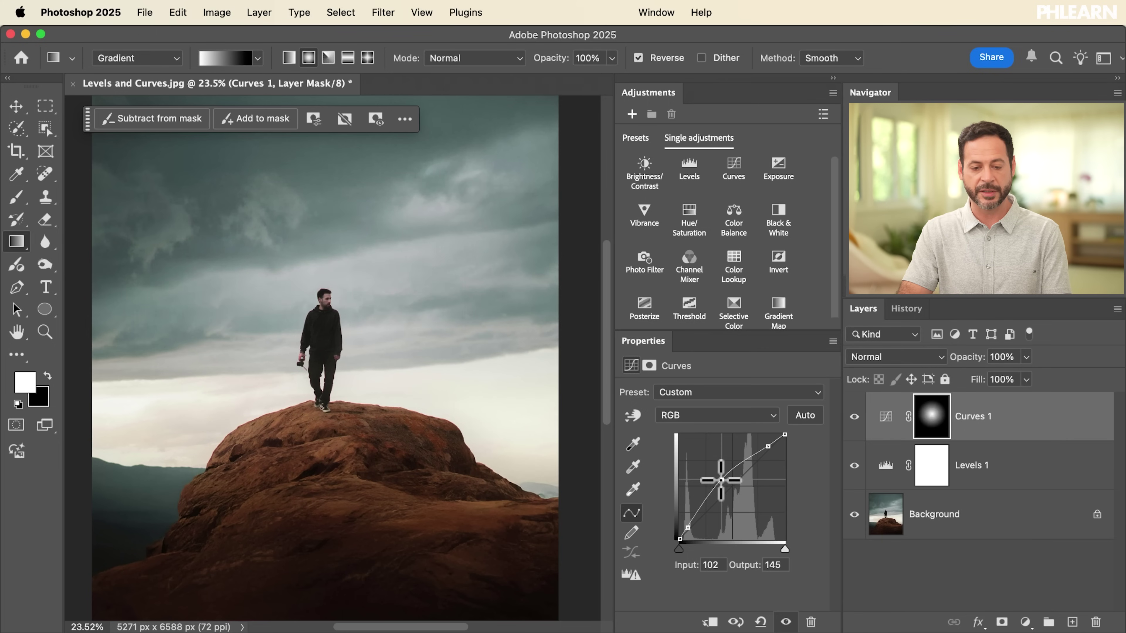
pyautogui.moveTo(691, 530); pyautogui.dragTo(696, 517)
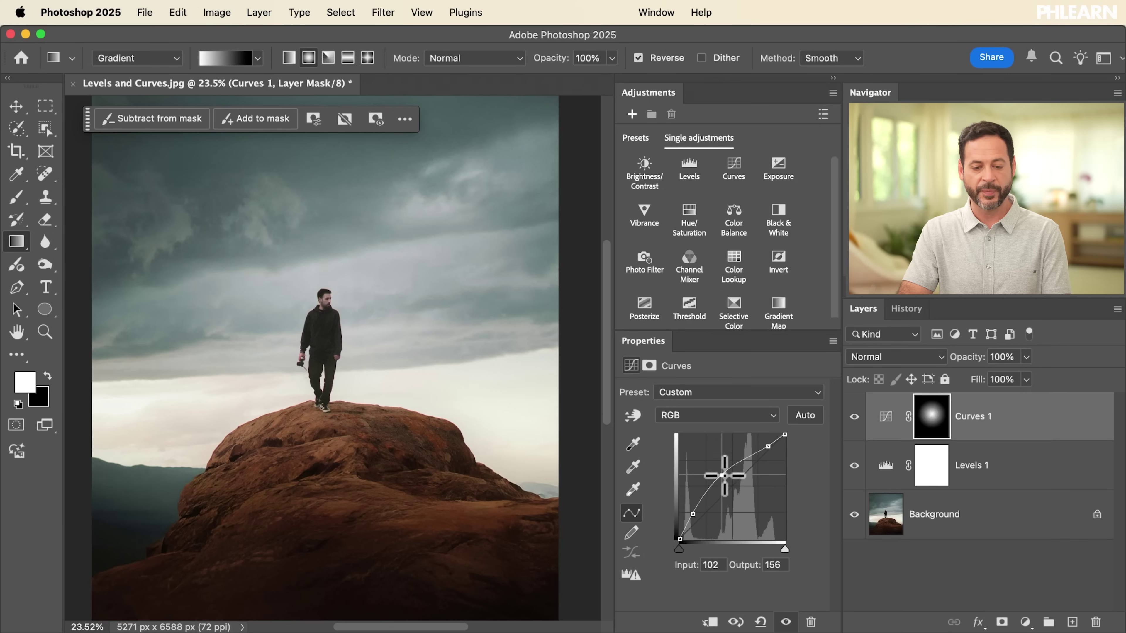
pyautogui.click(854, 418)
pyautogui.click(854, 418)
pyautogui.click(853, 418)
pyautogui.click(853, 418)
# Step: Redraw the Curves mask's radial gradient from the man to beyond the photo's right edge, at about -3.52° and 69% scale
pyautogui.scroll(-4, 412, 352)
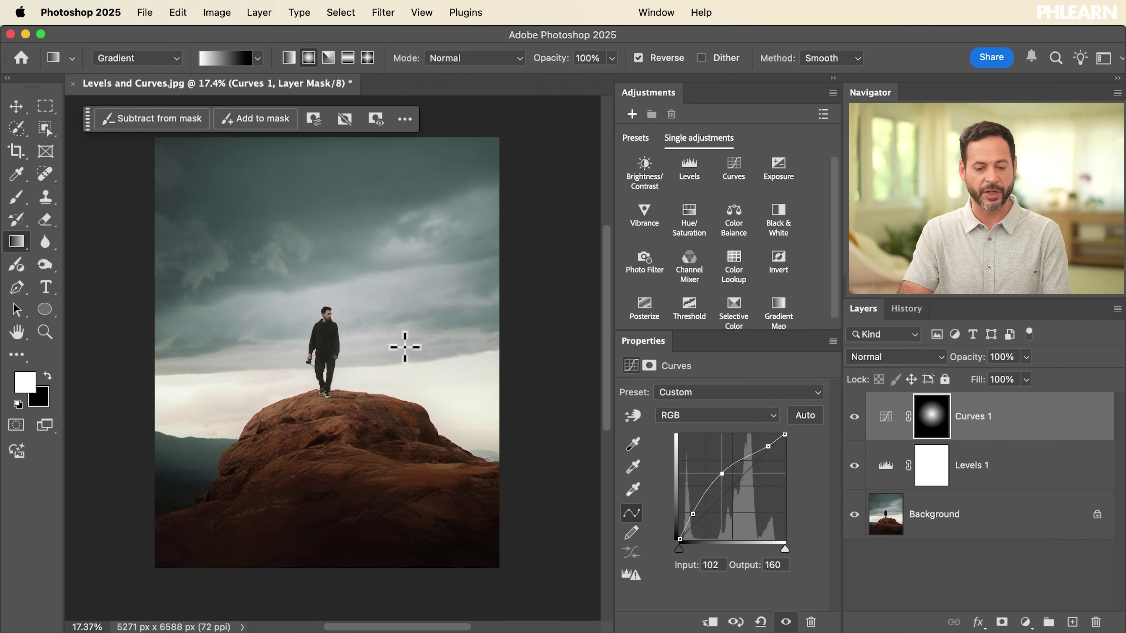
pyautogui.click(933, 419)
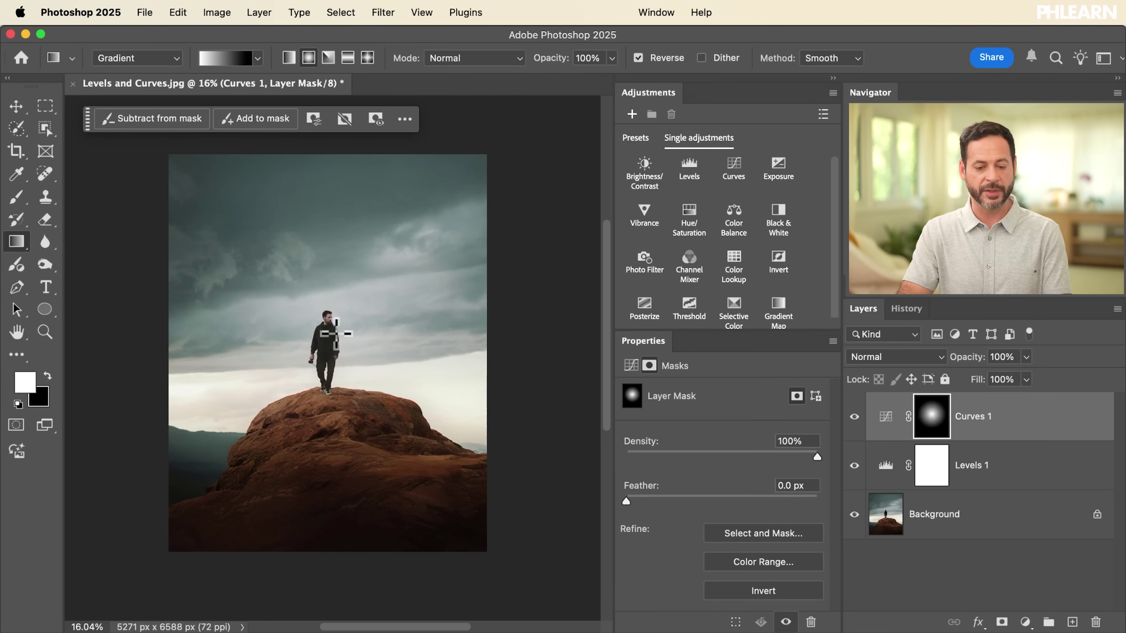
pyautogui.moveTo(329, 326); pyautogui.dragTo(485, 345)
pyautogui.hotkey('ctrl', 'z')
pyautogui.moveTo(339, 336); pyautogui.dragTo(555, 348)
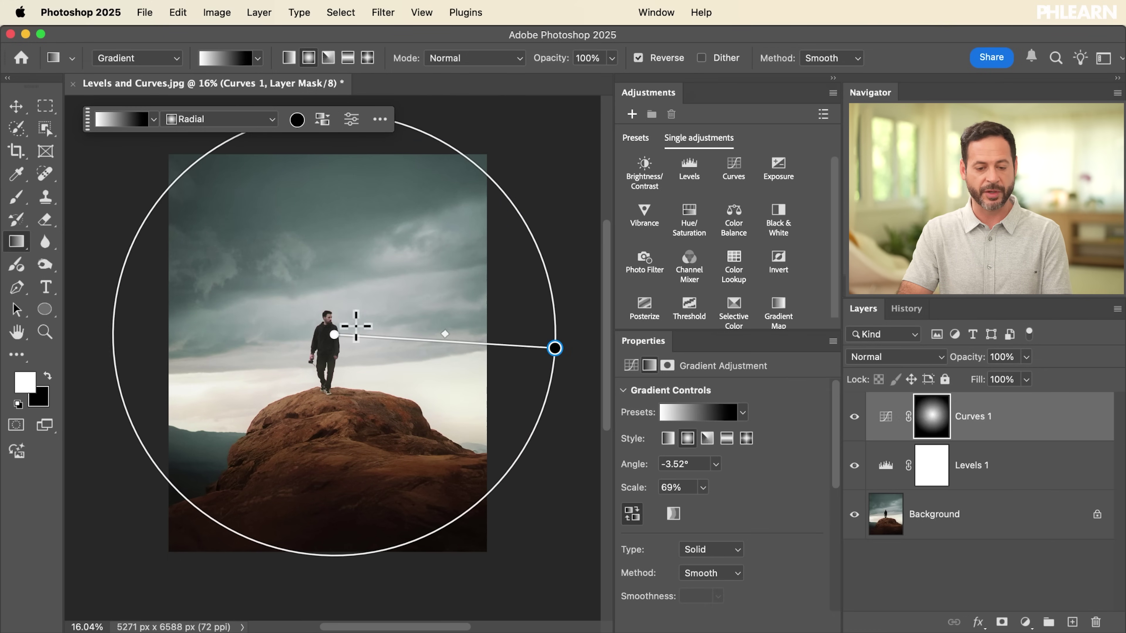
pyautogui.scroll(5, 332, 337)
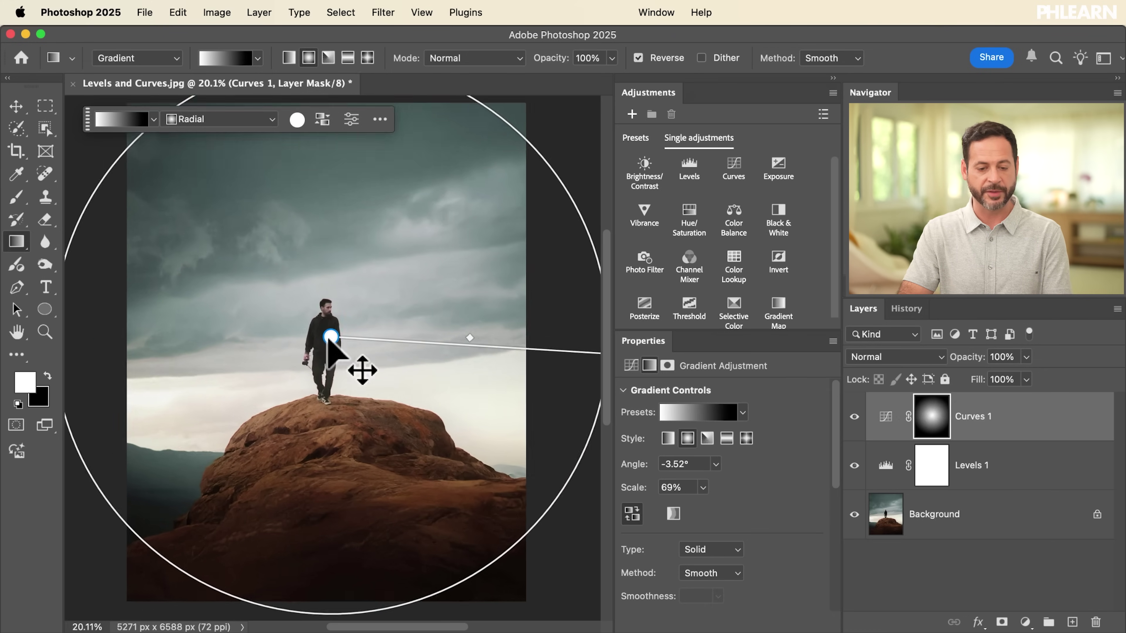
# Step: Toggle the Curves layer's visibility to compare the photo before and after the adjustment
pyautogui.click(854, 417)
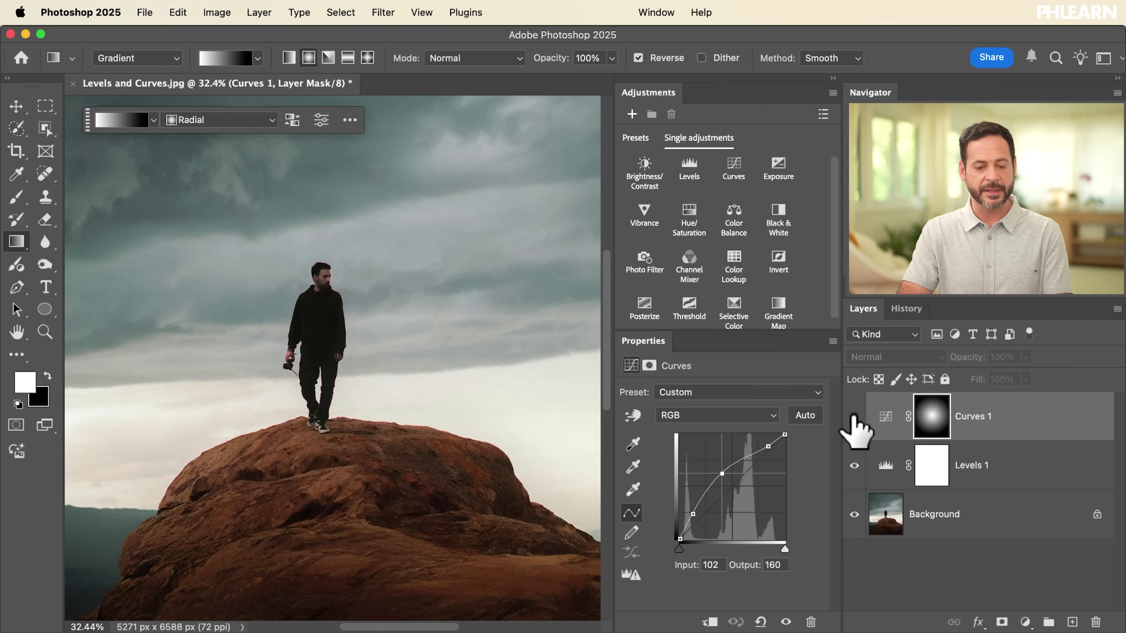
pyautogui.click(854, 416)
pyautogui.click(854, 417)
pyautogui.click(853, 417)
pyautogui.click(854, 417)
pyautogui.click(854, 417)
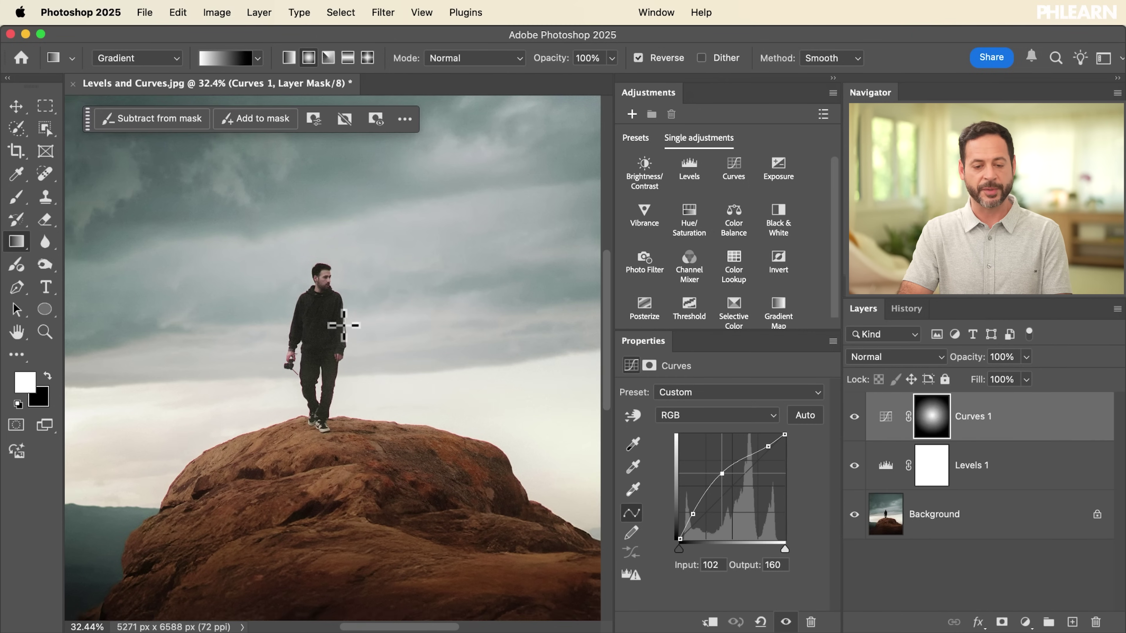
# Step: Darken the photo by setting the Levels 1 midtones to 0.79
pyautogui.scroll(-3, 344, 325)
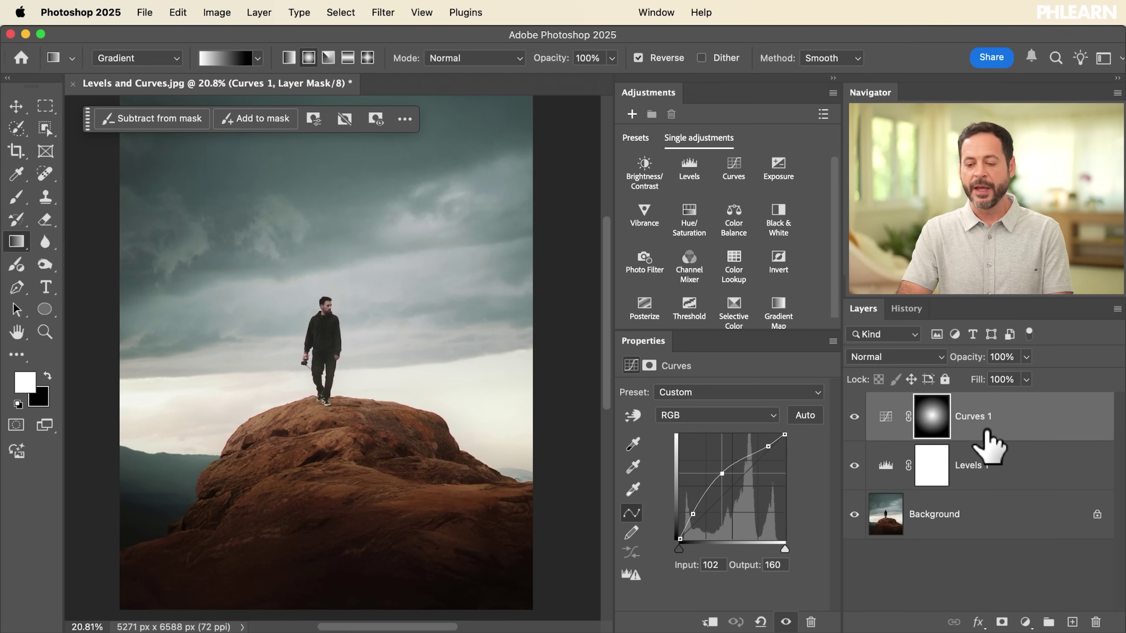
pyautogui.click(887, 469)
pyautogui.scroll(-1, 371, 259)
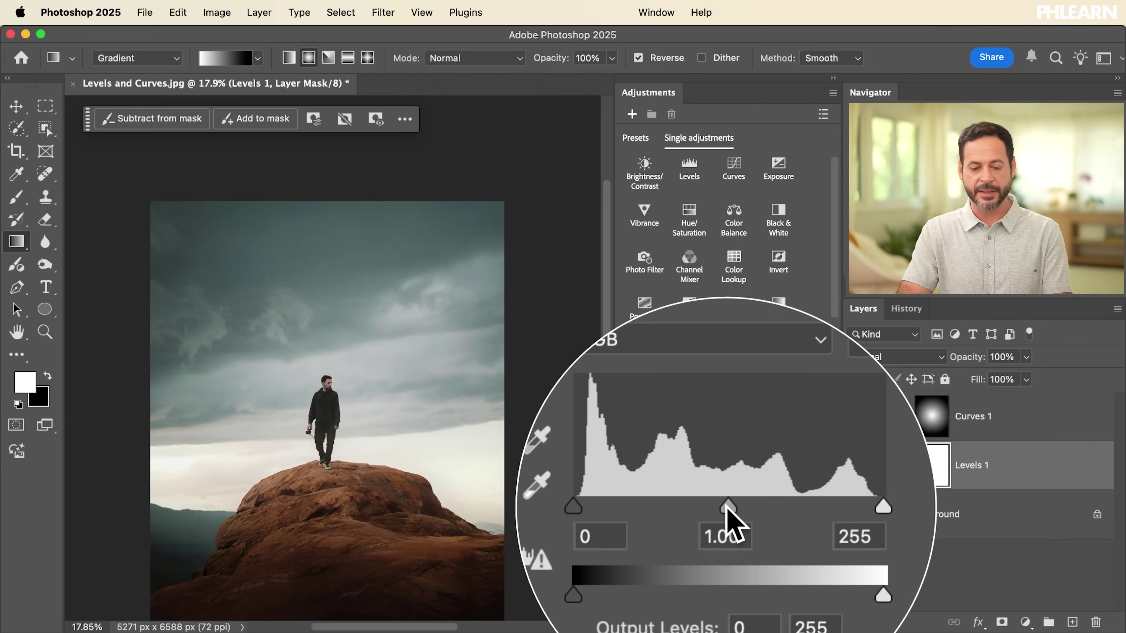
pyautogui.moveTo(727, 508); pyautogui.dragTo(739, 509)
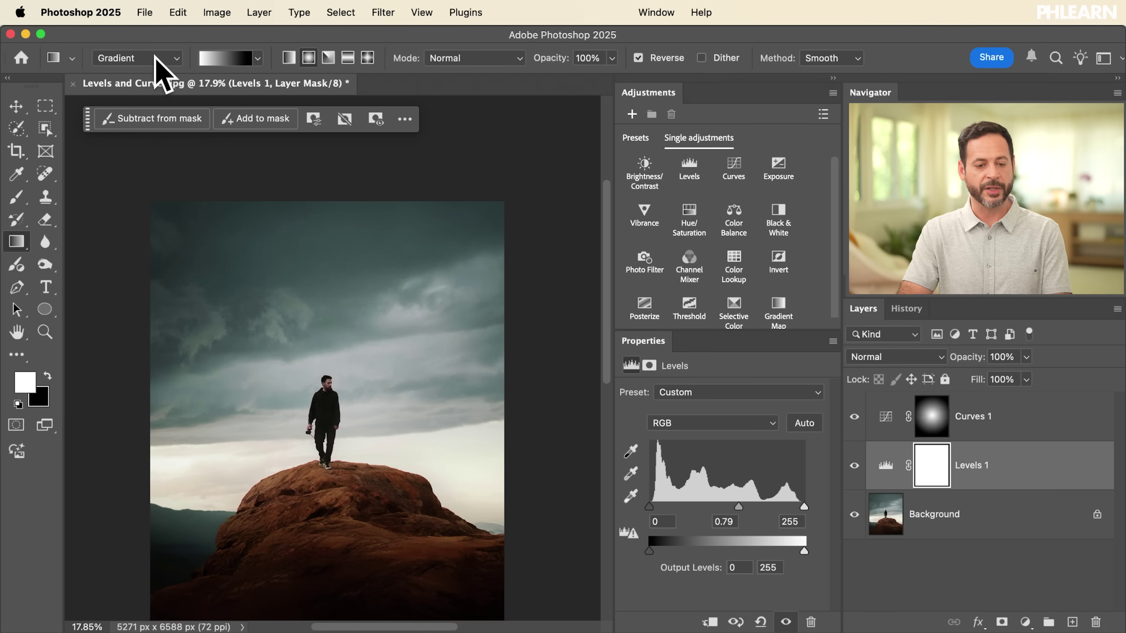
# Step: Mask Levels 1 with a linear gradient from the photo's top edge to above the man, and set its midtones to 0.58
pyautogui.click(290, 60)
pyautogui.moveTo(315, 198); pyautogui.dragTo(315, 337)
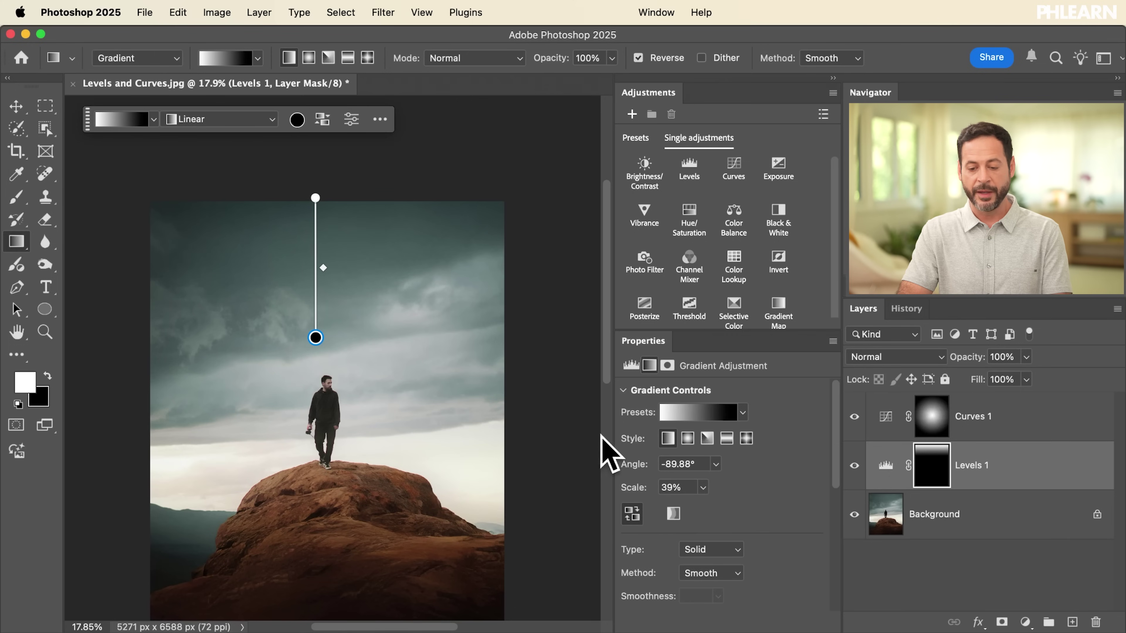
pyautogui.click(890, 472)
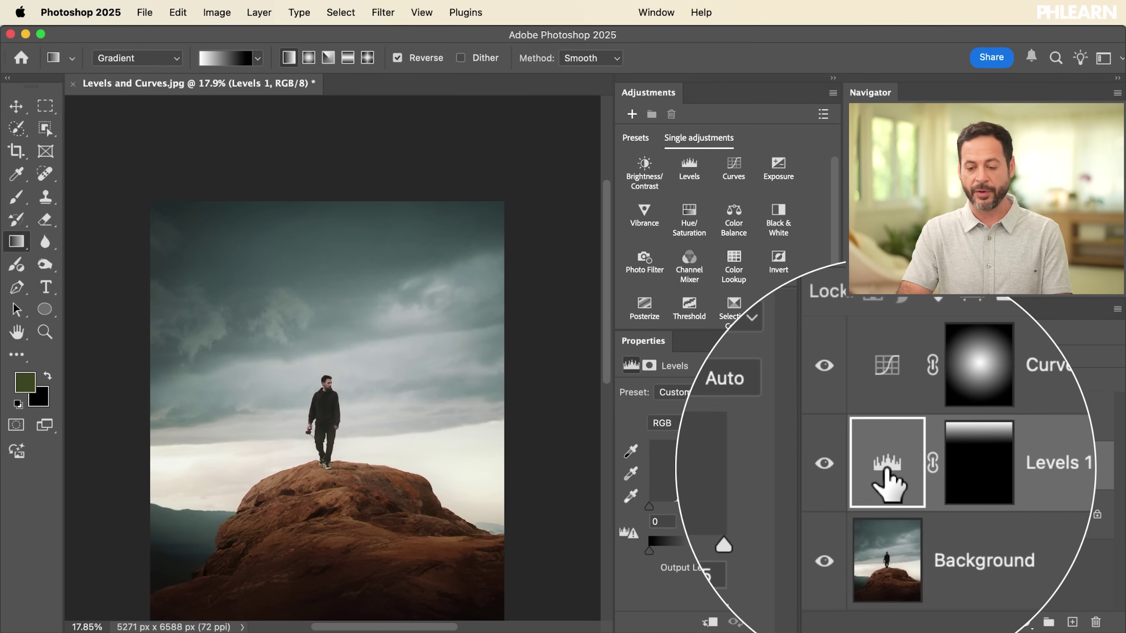
pyautogui.moveTo(737, 504)
pyautogui.mouseDown()
pyautogui.moveTo(724, 504)
pyautogui.moveTo(753, 501)
pyautogui.mouseUp()
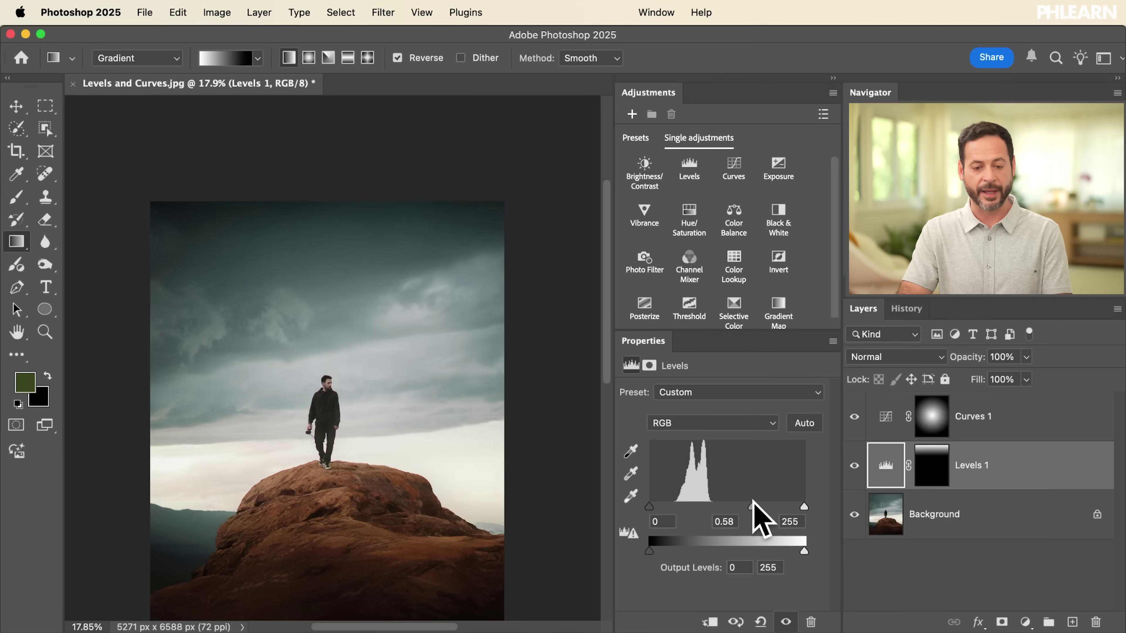
# Step: Extend the linear gradient on the Levels 1 mask down to the man's head
pyautogui.click(931, 466)
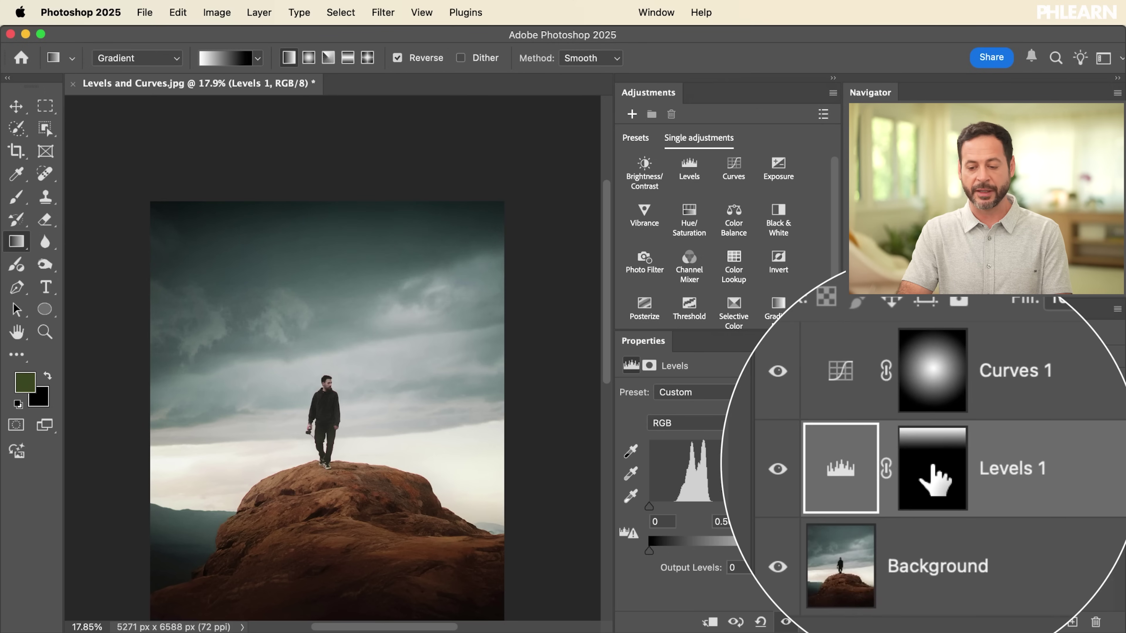
pyautogui.moveTo(315, 338); pyautogui.dragTo(318, 364)
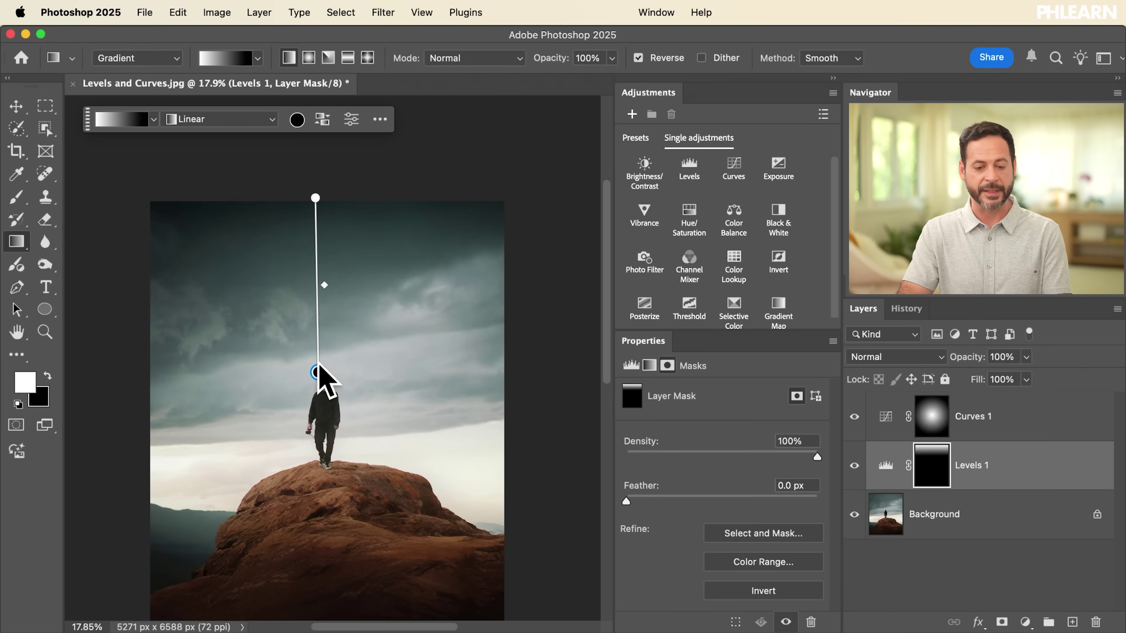
pyautogui.scroll(3, 318, 360)
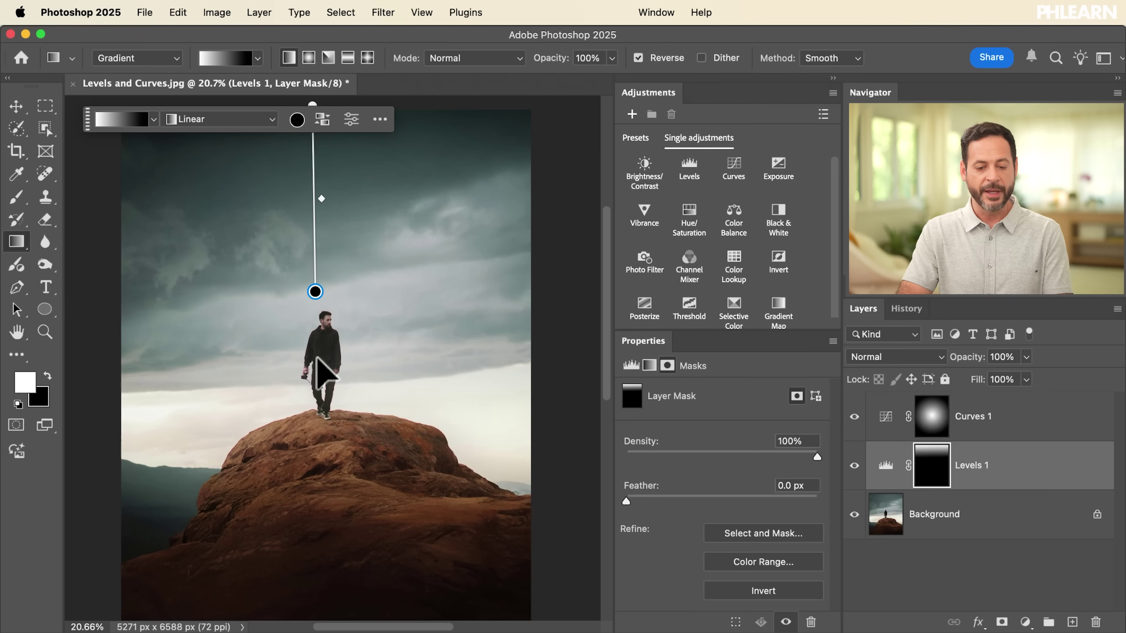
# Step: Make an automatic sky selection from the Background layer
pyautogui.click(959, 426)
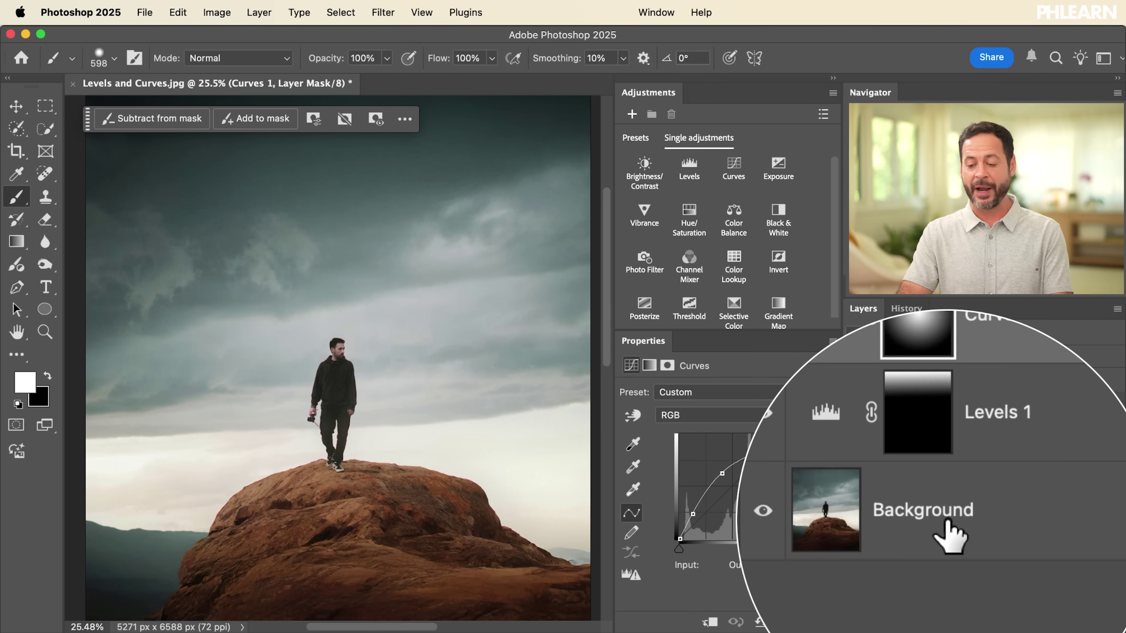
pyautogui.click(895, 516)
pyautogui.click(342, 12)
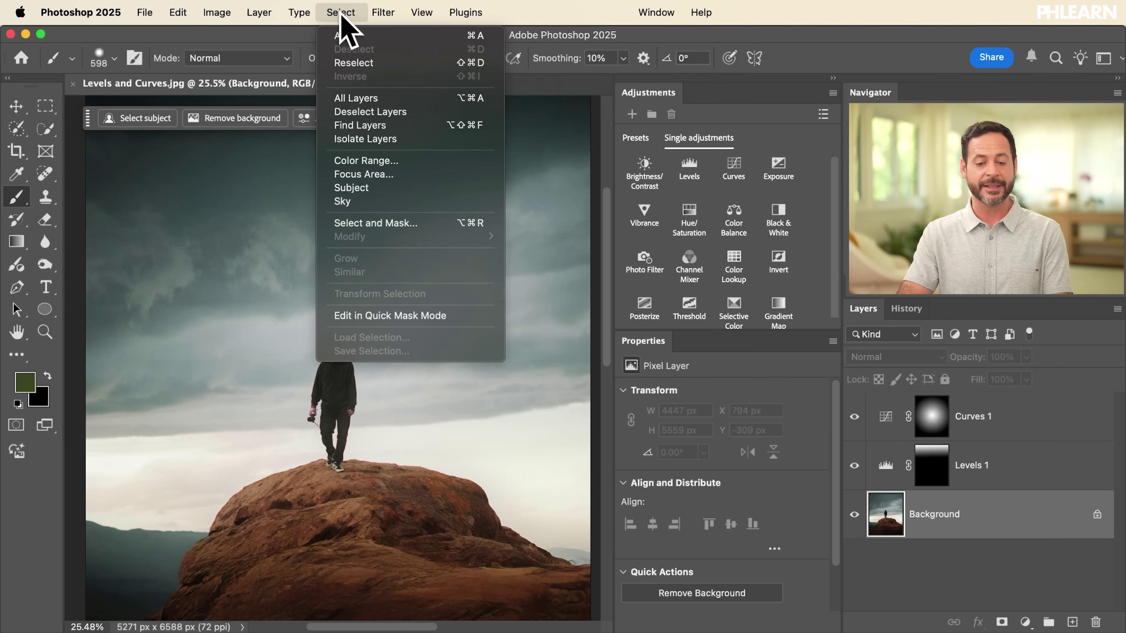
pyautogui.click(364, 209)
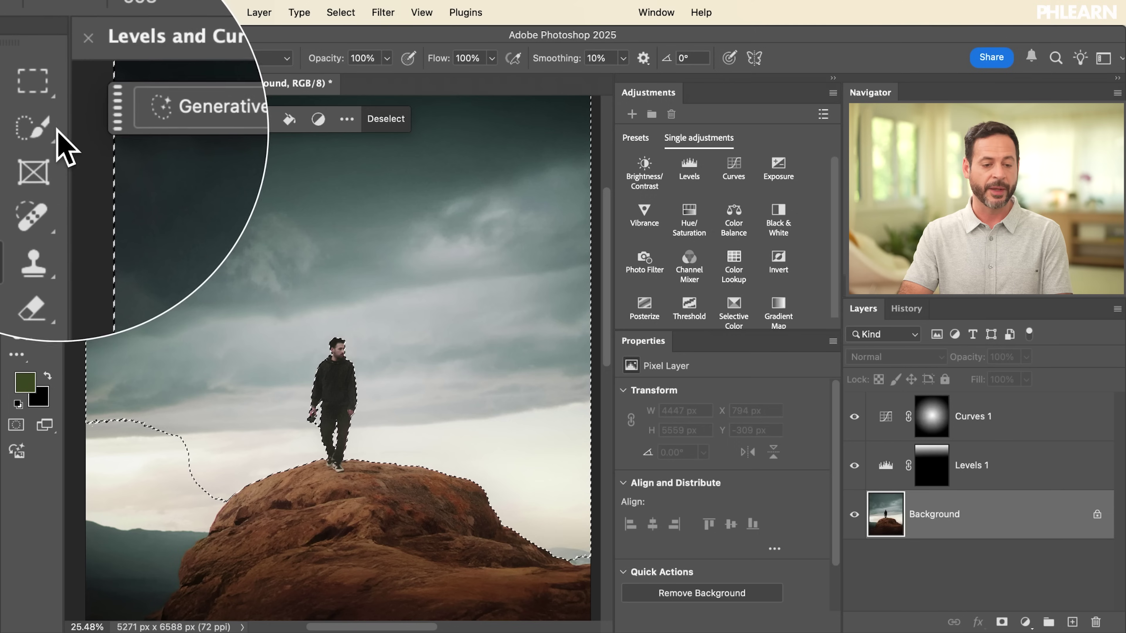
# Step: Add the missing sky above the distant hills to the selection using the Quick Selection tool at size 175
pyautogui.click(45, 128)
pyautogui.click(73, 139)
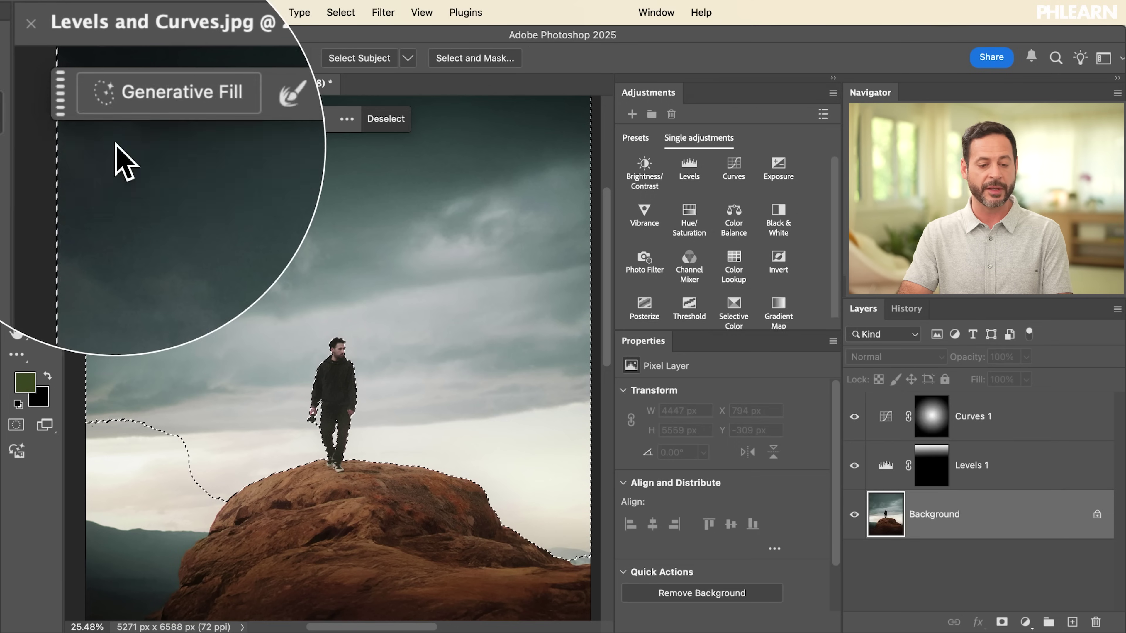
pyautogui.press(']')
pyautogui.press(']')
pyautogui.press(']')
pyautogui.press(']')
pyautogui.press(']')
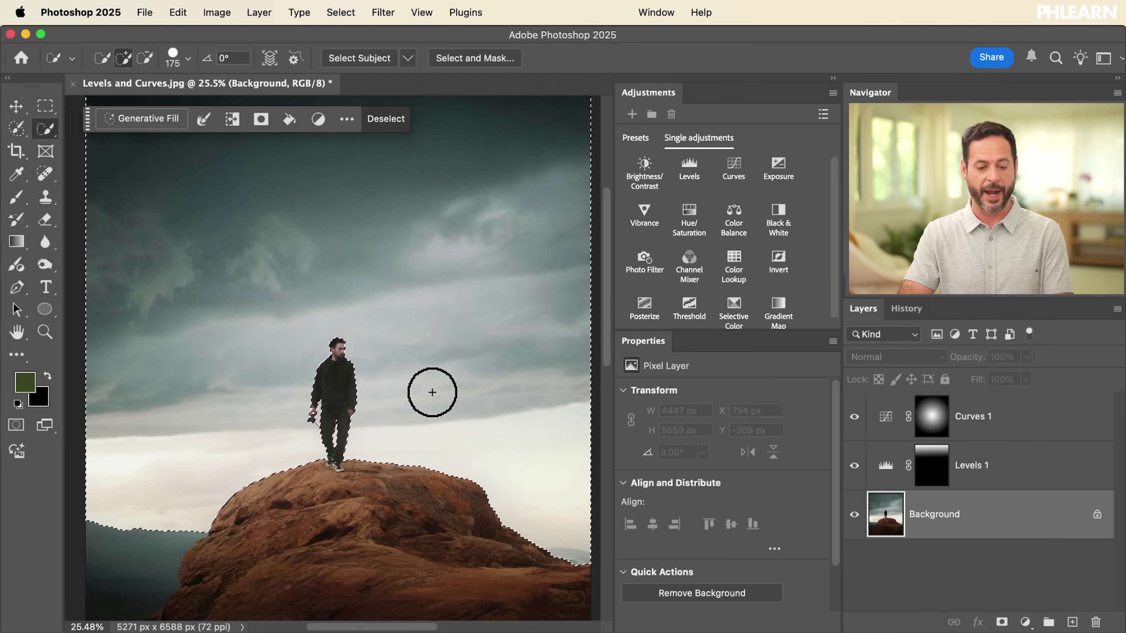
pyautogui.scroll(3, 417, 329)
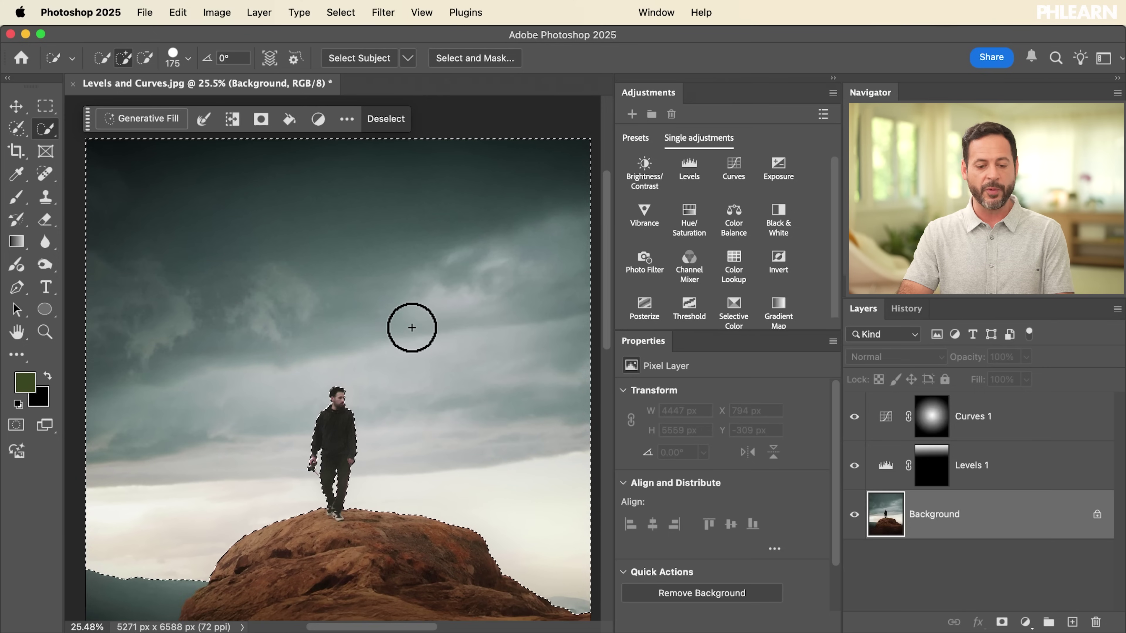
# Step: Add a Levels adjustment layer above Curves 1, masked by the sky selection, and display its mask alone
pyautogui.click(1033, 433)
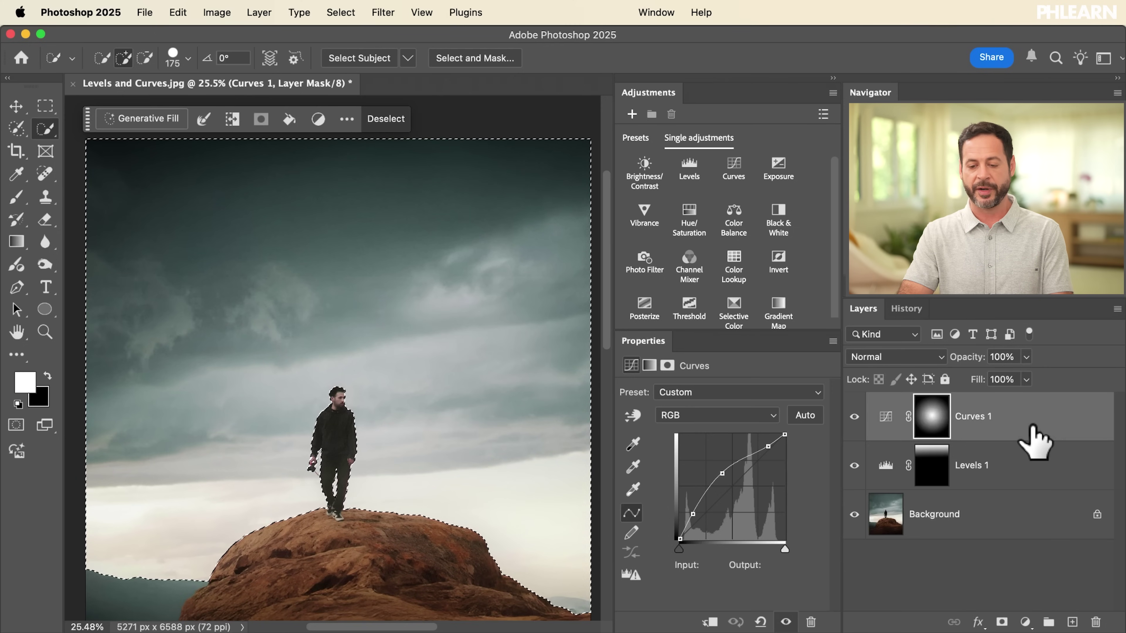
pyautogui.click(689, 171)
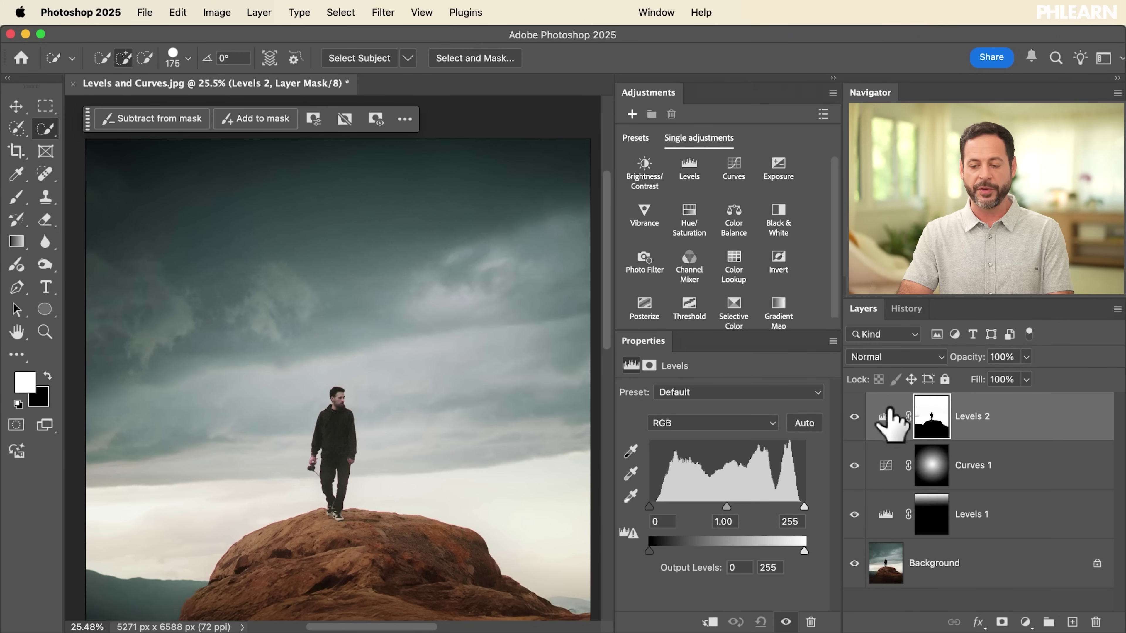
pyautogui.keyDown('alt'); pyautogui.click(934, 416); pyautogui.keyUp('alt')
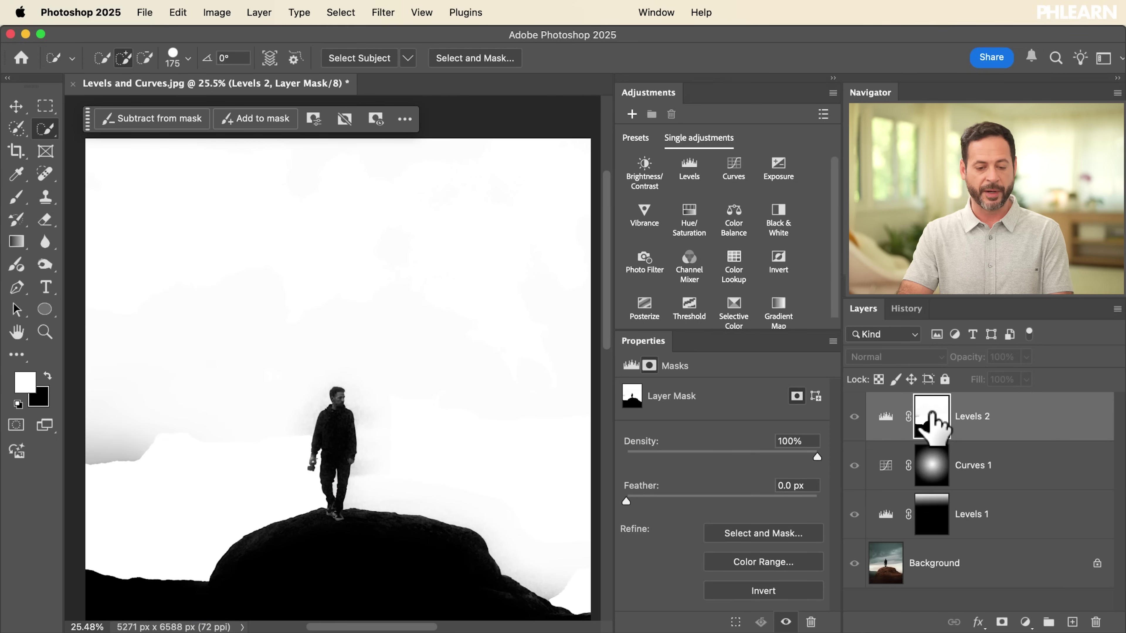
# Step: Paint the grey sky areas of the Levels 2 mask white with 598 and 250 px brushes, and return to the photo view
pyautogui.press('b')
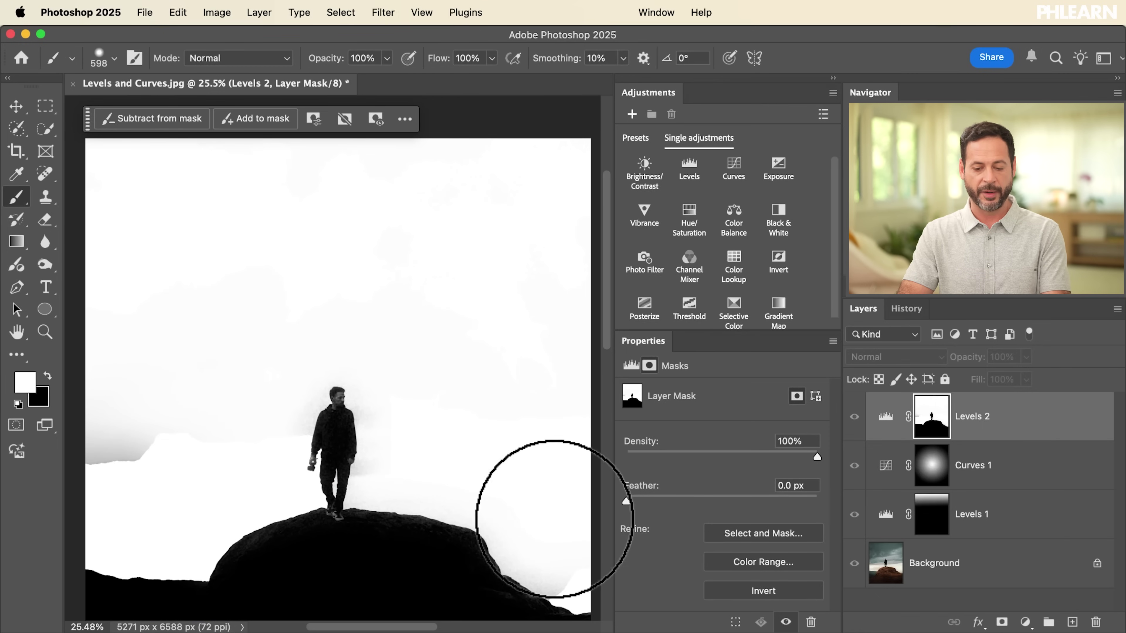
pyautogui.moveTo(252, 351); pyautogui.dragTo(139, 407)
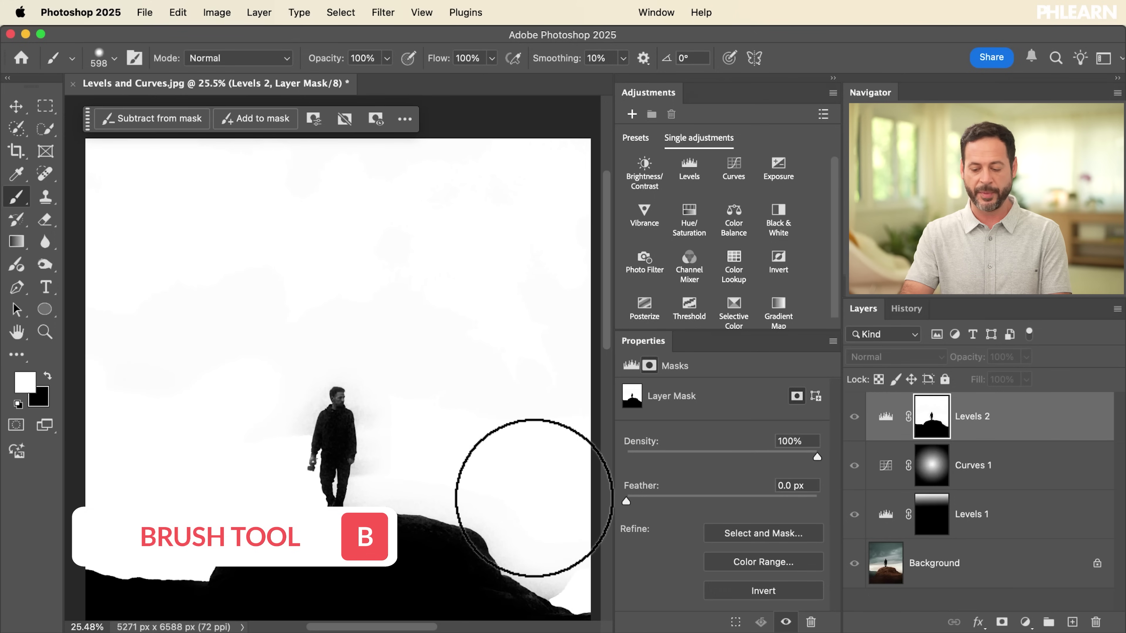
pyautogui.press('[')
pyautogui.press('[')
pyautogui.press('[')
pyautogui.press('[')
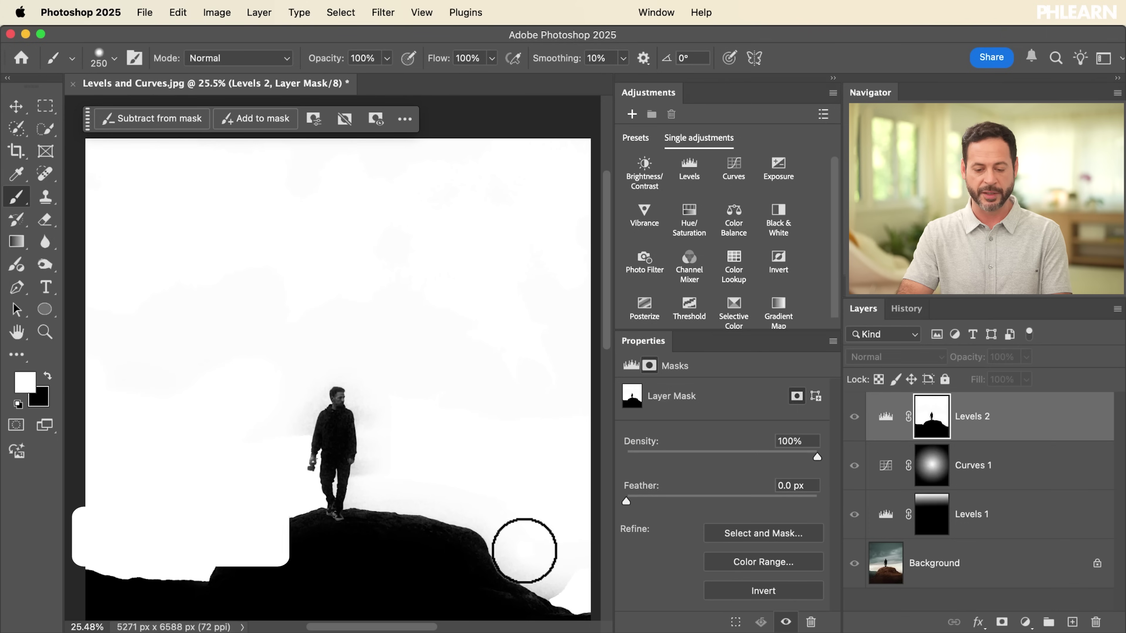
pyautogui.moveTo(545, 583)
pyautogui.mouseDown()
pyautogui.moveTo(580, 565)
pyautogui.moveTo(563, 582)
pyautogui.moveTo(541, 574)
pyautogui.moveTo(574, 556)
pyautogui.moveTo(555, 590)
pyautogui.moveTo(510, 563)
pyautogui.mouseUp()
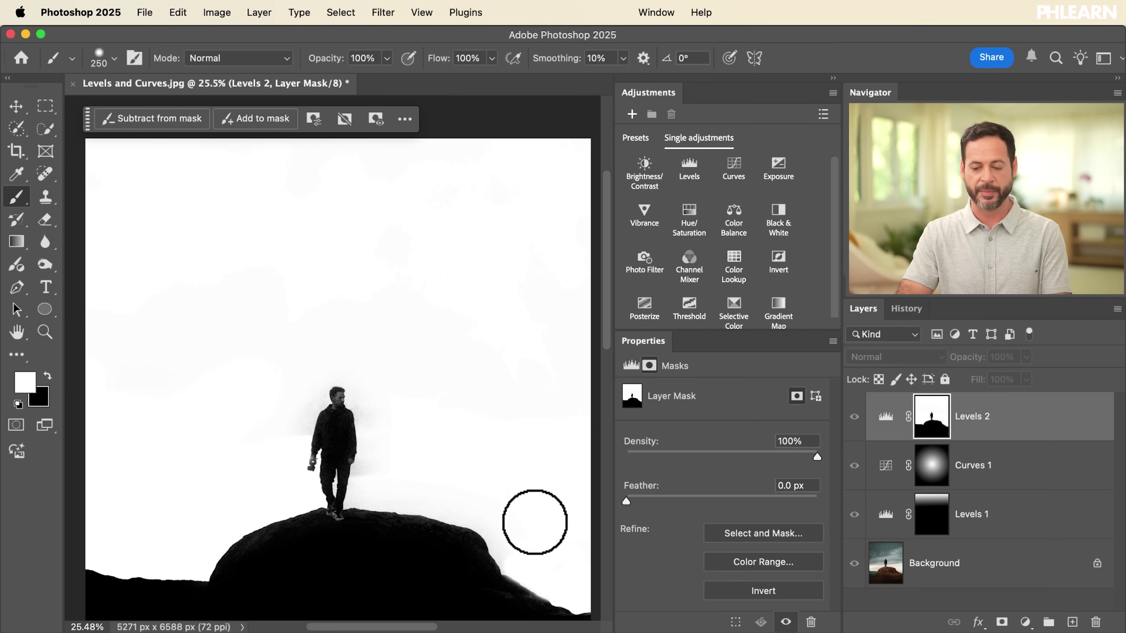
pyautogui.keyDown('alt'); pyautogui.click(930, 416); pyautogui.keyUp('alt')
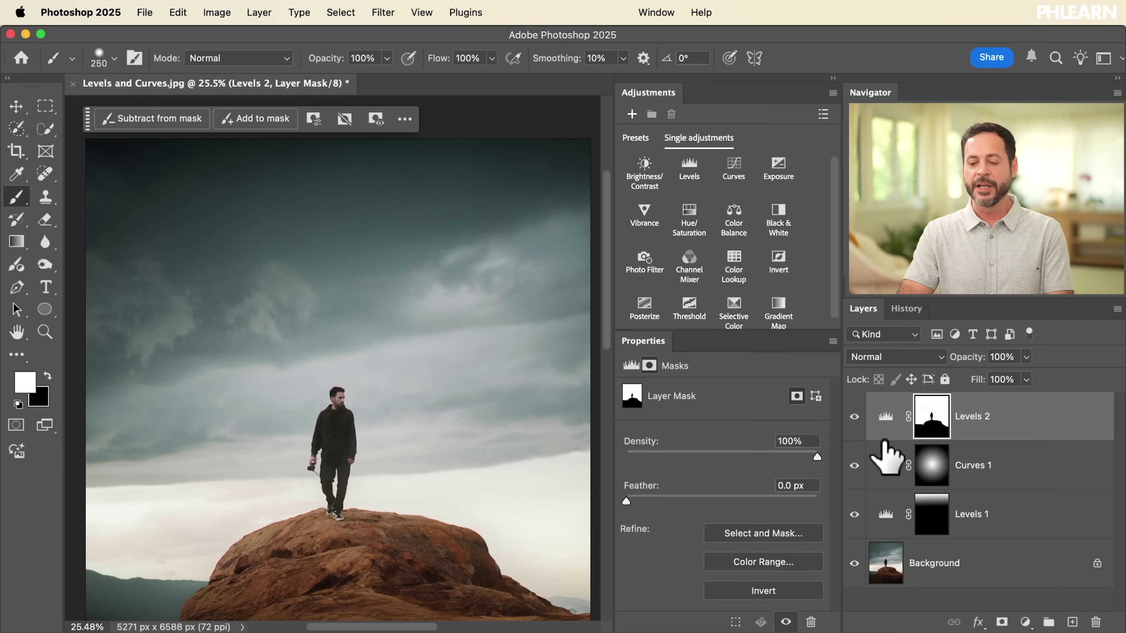
# Step: Try shifting the RGB midtones of the Levels 2 adjustment
pyautogui.click(885, 420)
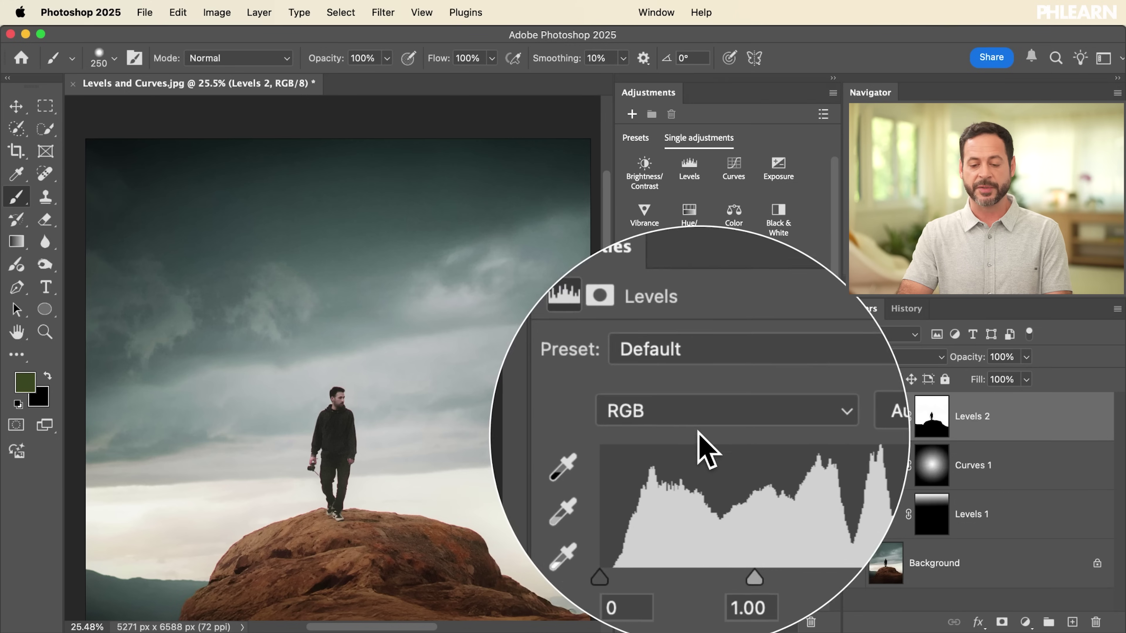
pyautogui.click(684, 414)
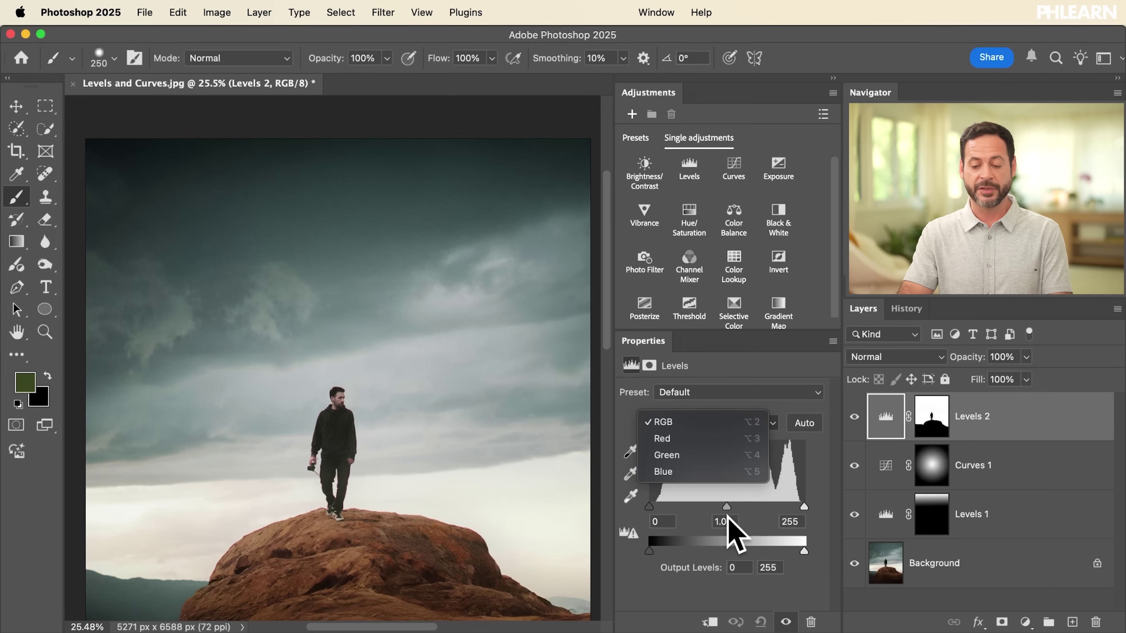
pyautogui.click(725, 510)
pyautogui.moveTo(712, 509); pyautogui.dragTo(729, 510)
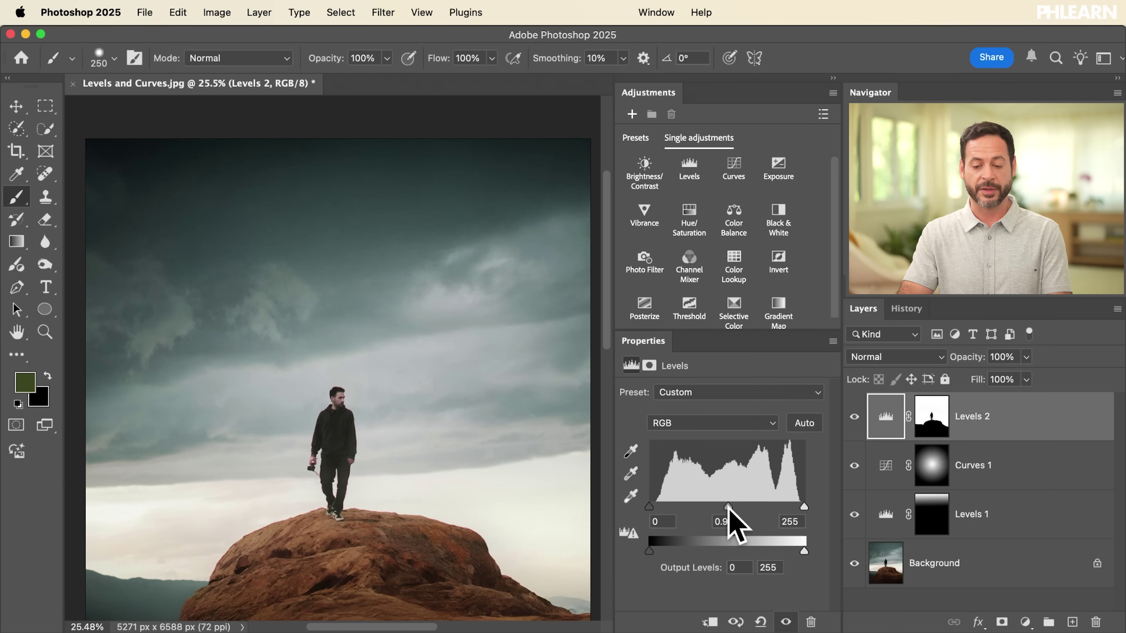
# Step: Set the Red channel's midtones to 0.72 on Levels 2 to shift the sky toward cyan
pyautogui.click(692, 424)
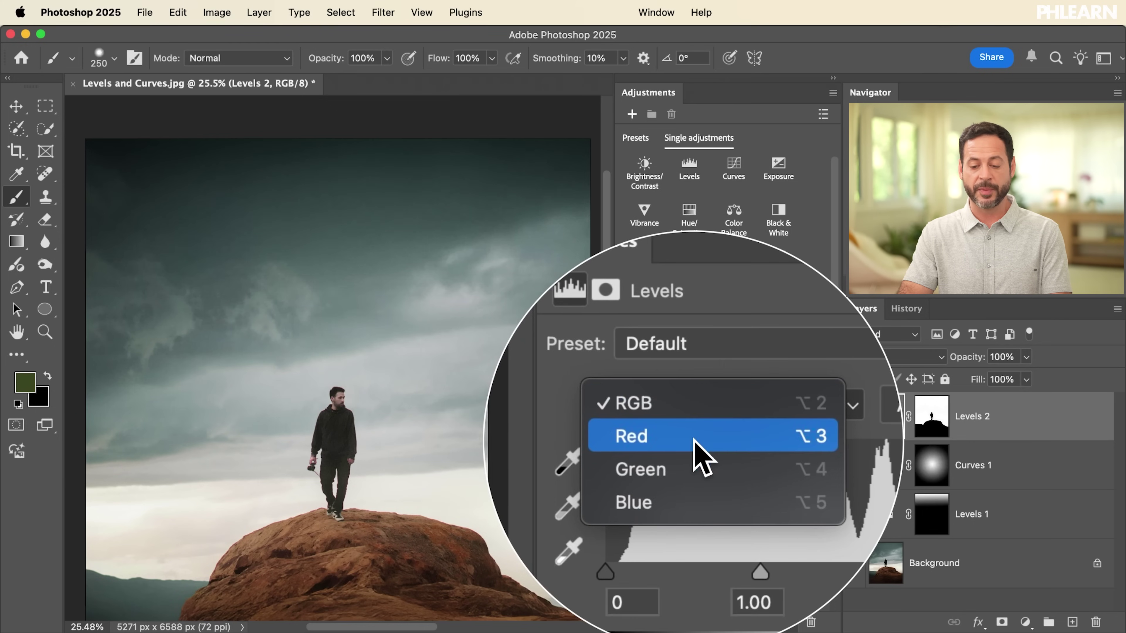
pyautogui.click(693, 433)
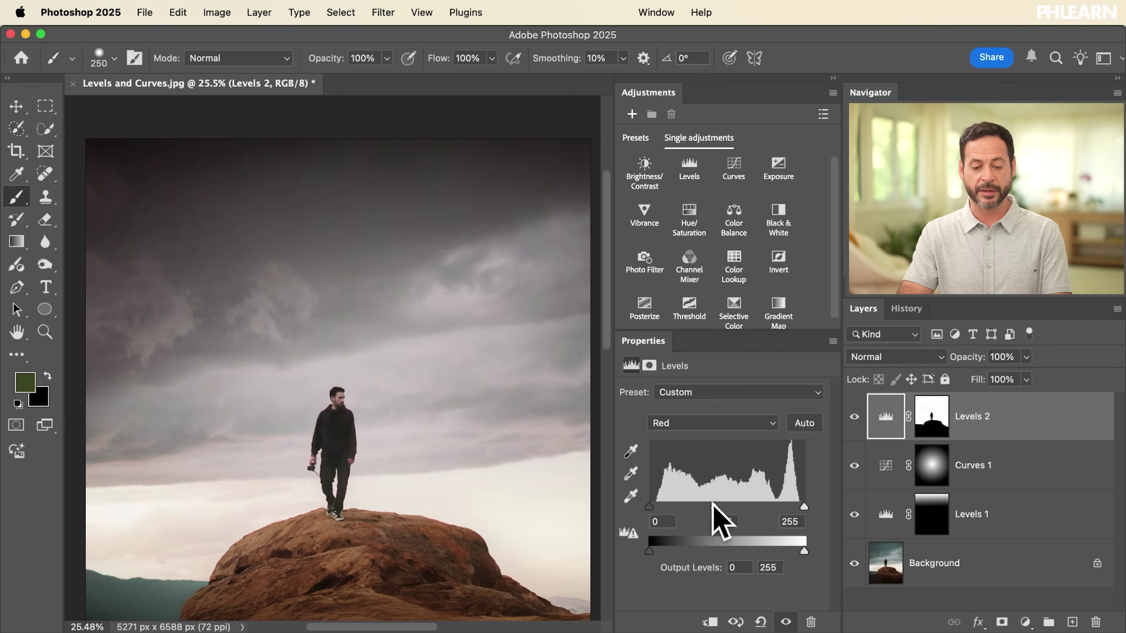
pyautogui.moveTo(702, 503); pyautogui.dragTo(742, 505)
pyautogui.scroll(-4, 468, 399)
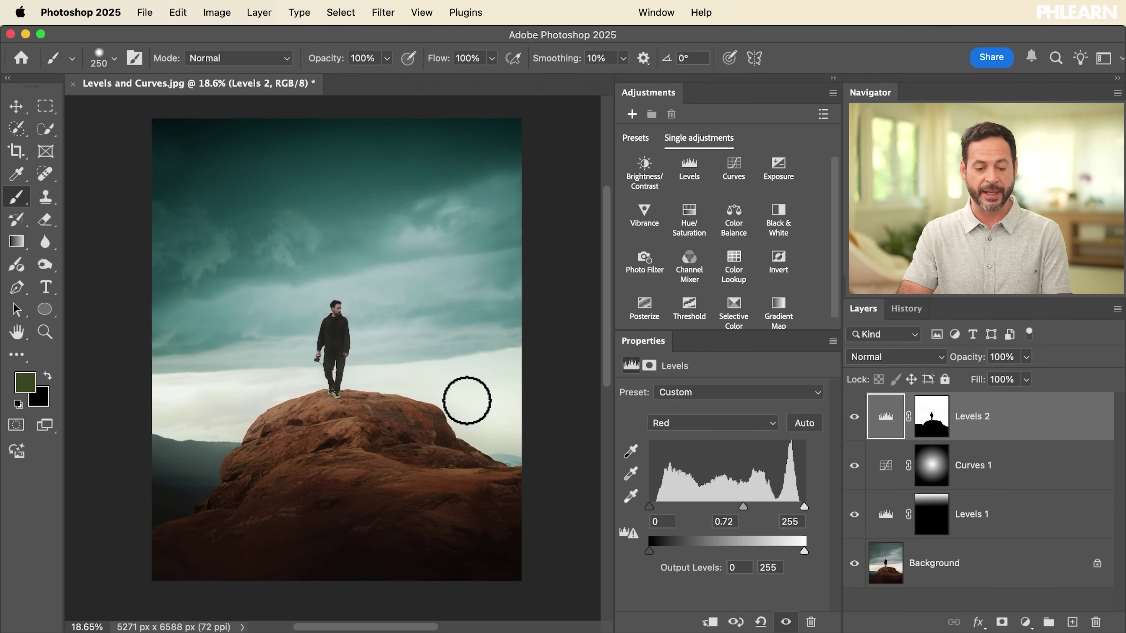
# Step: Try shifting the Green channel's midtones on Levels 2
pyautogui.click(687, 424)
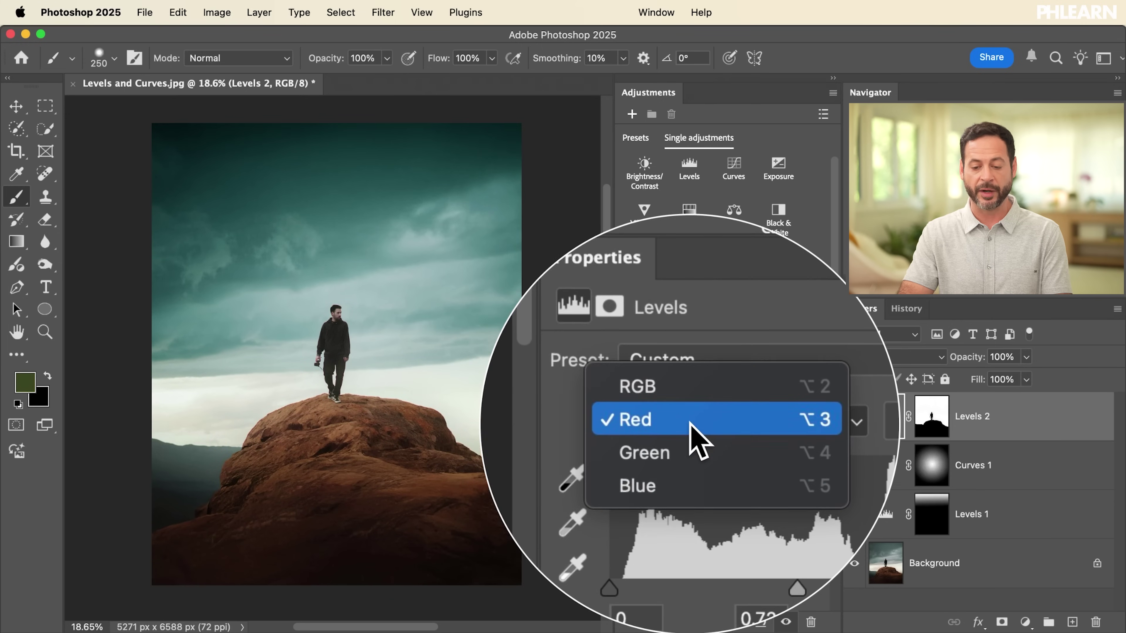
pyautogui.click(691, 432)
pyautogui.moveTo(726, 506)
pyautogui.mouseDown()
pyautogui.moveTo(737, 506)
pyautogui.moveTo(719, 506)
pyautogui.mouseUp()
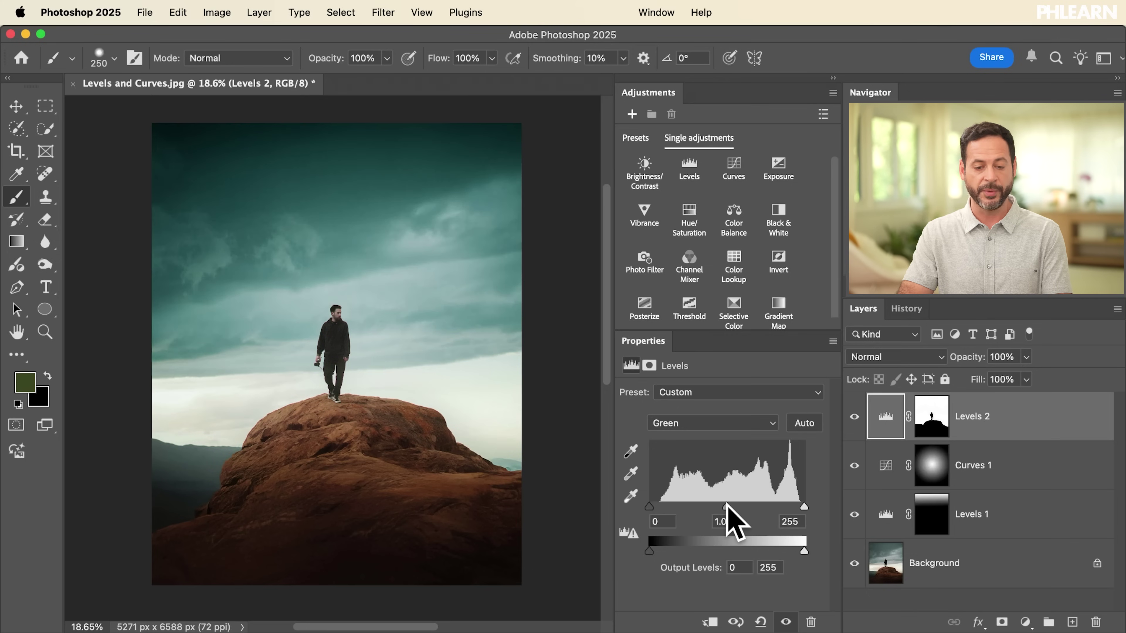
# Step: Slightly lower the Blue channel's white output level on Levels 2
pyautogui.click(711, 423)
pyautogui.click(711, 445)
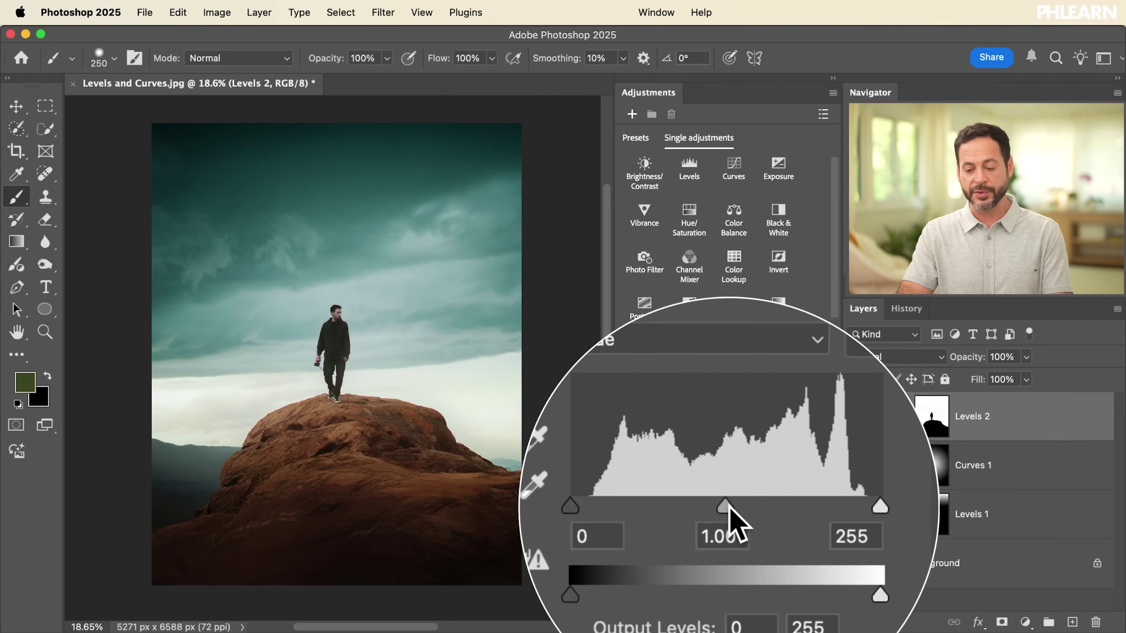
pyautogui.moveTo(803, 551); pyautogui.dragTo(798, 552)
# Step: Try adjusting the Green channel's white output level on Levels 2
pyautogui.click(714, 426)
pyautogui.click(722, 403)
pyautogui.moveTo(804, 553)
pyautogui.mouseDown()
pyautogui.moveTo(776, 552)
pyautogui.moveTo(805, 552)
pyautogui.mouseUp()
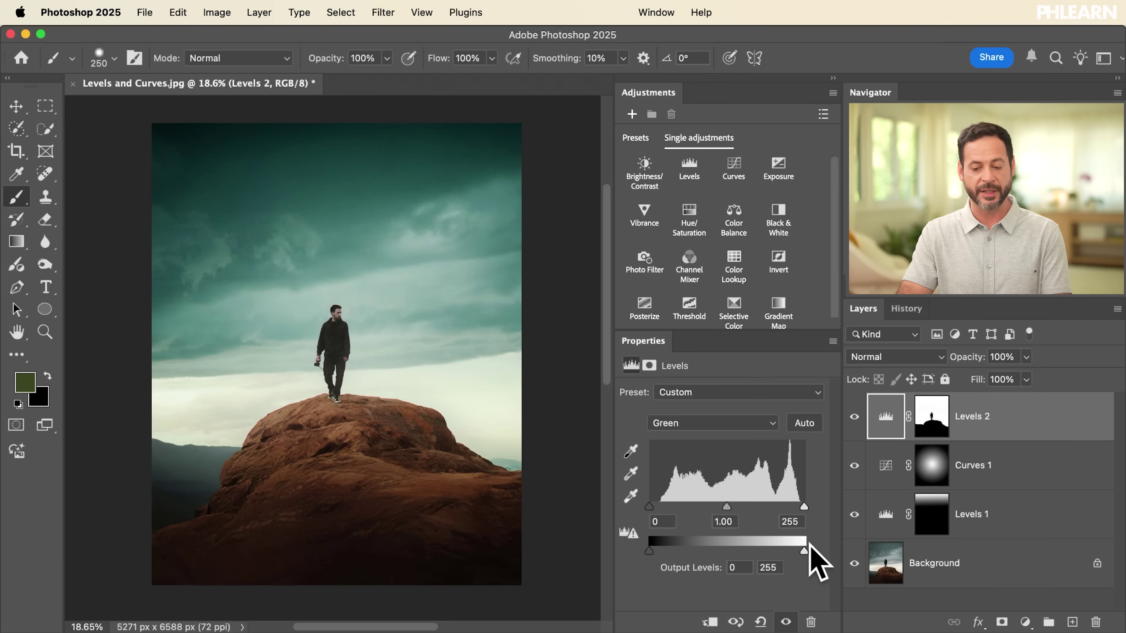
# Step: Try a weaker cyan shift on Levels 2 by setting the Red channel's midtones to 0.89 and testing its output levels
pyautogui.click(739, 424)
pyautogui.click(733, 403)
pyautogui.moveTo(805, 551)
pyautogui.mouseDown()
pyautogui.moveTo(789, 551)
pyautogui.moveTo(816, 556)
pyautogui.mouseUp()
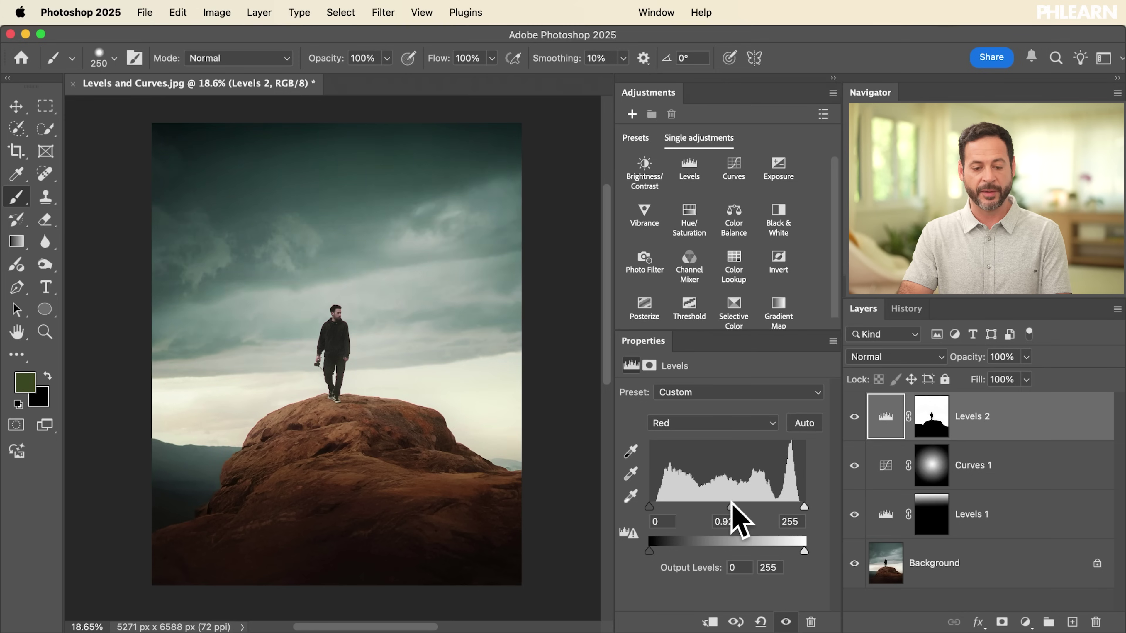
pyautogui.moveTo(717, 499); pyautogui.dragTo(747, 498)
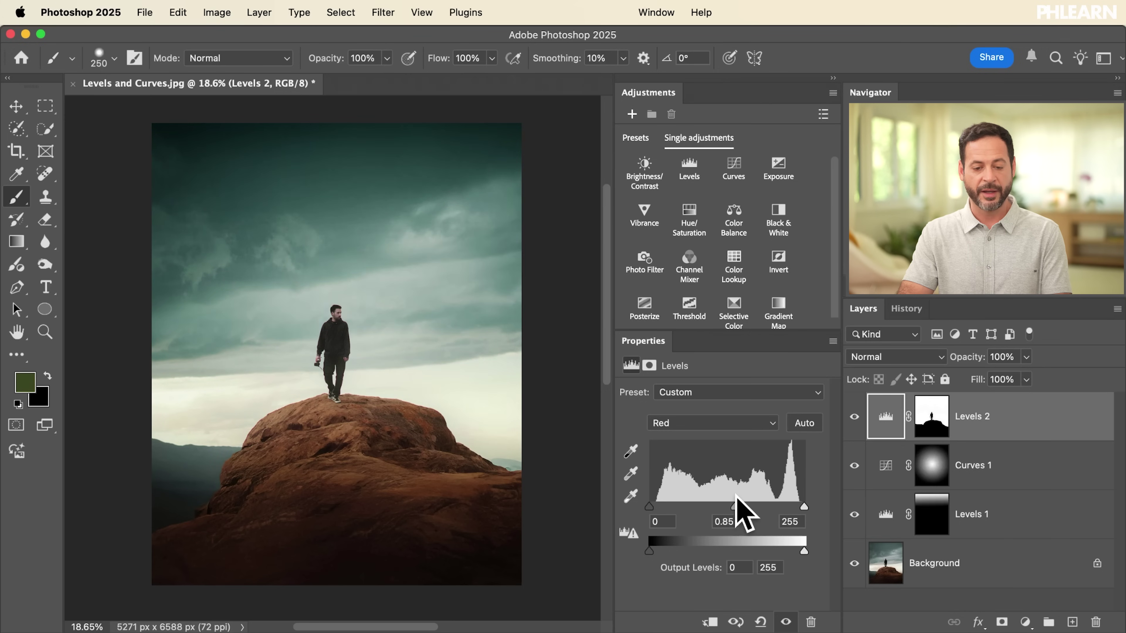
pyautogui.moveTo(651, 550); pyautogui.dragTo(618, 552)
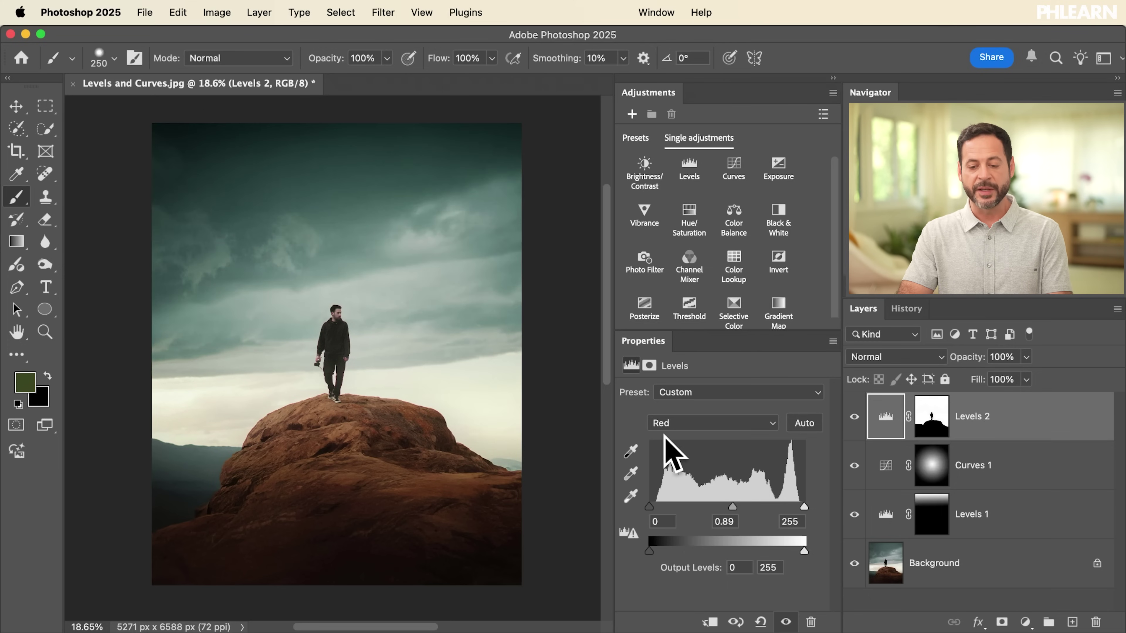
# Step: Try the Green channel's black output level, midtones, and white and black input levels on Levels 2
pyautogui.click(687, 421)
pyautogui.click(691, 440)
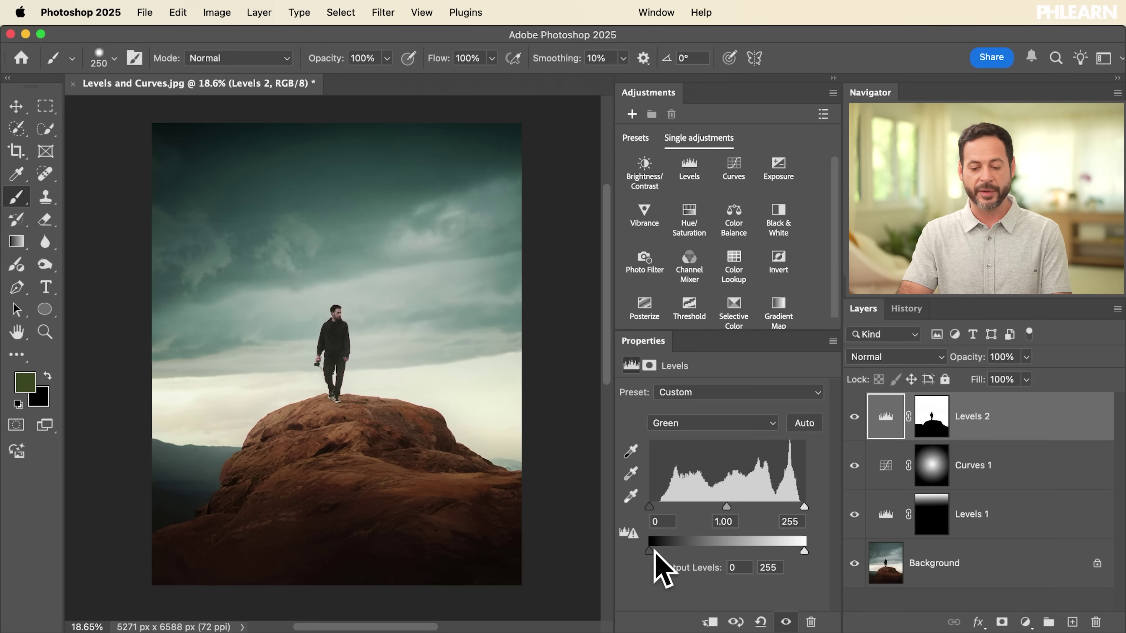
pyautogui.moveTo(649, 551)
pyautogui.mouseDown()
pyautogui.moveTo(672, 551)
pyautogui.moveTo(648, 551)
pyautogui.mouseUp()
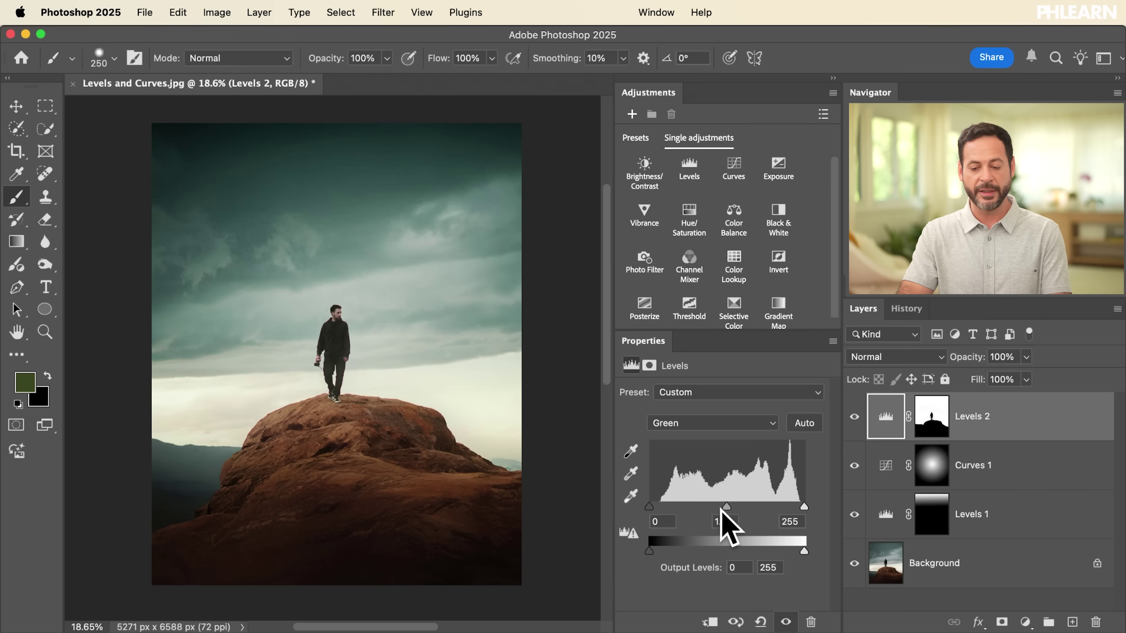
pyautogui.moveTo(728, 507); pyautogui.dragTo(728, 508)
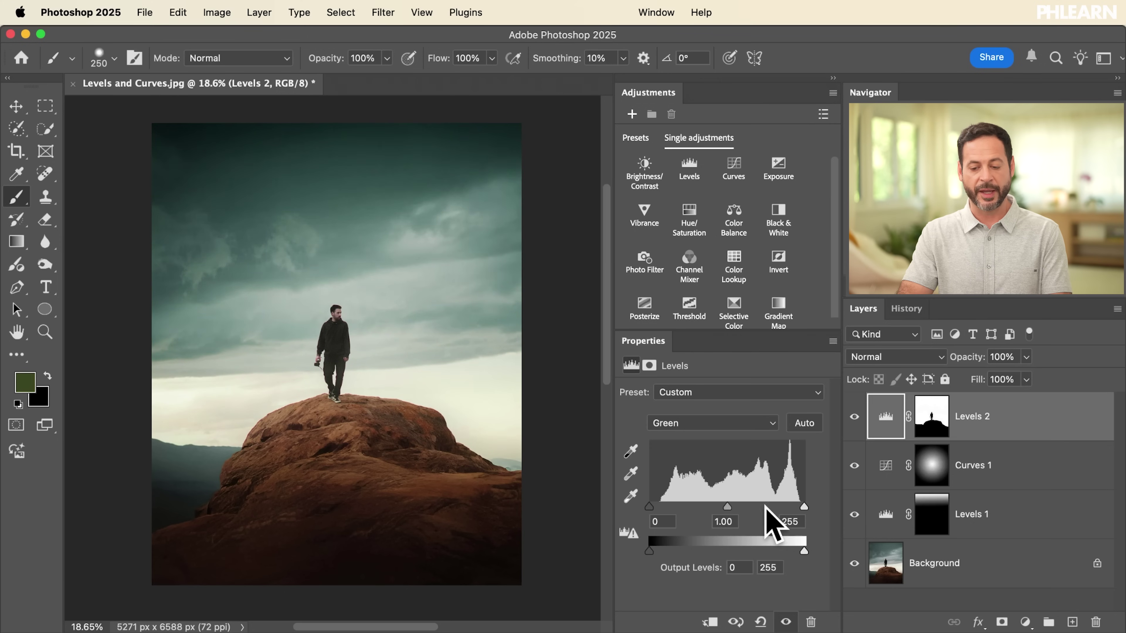
pyautogui.moveTo(802, 506)
pyautogui.mouseDown()
pyautogui.moveTo(790, 508)
pyautogui.moveTo(803, 507)
pyautogui.mouseUp()
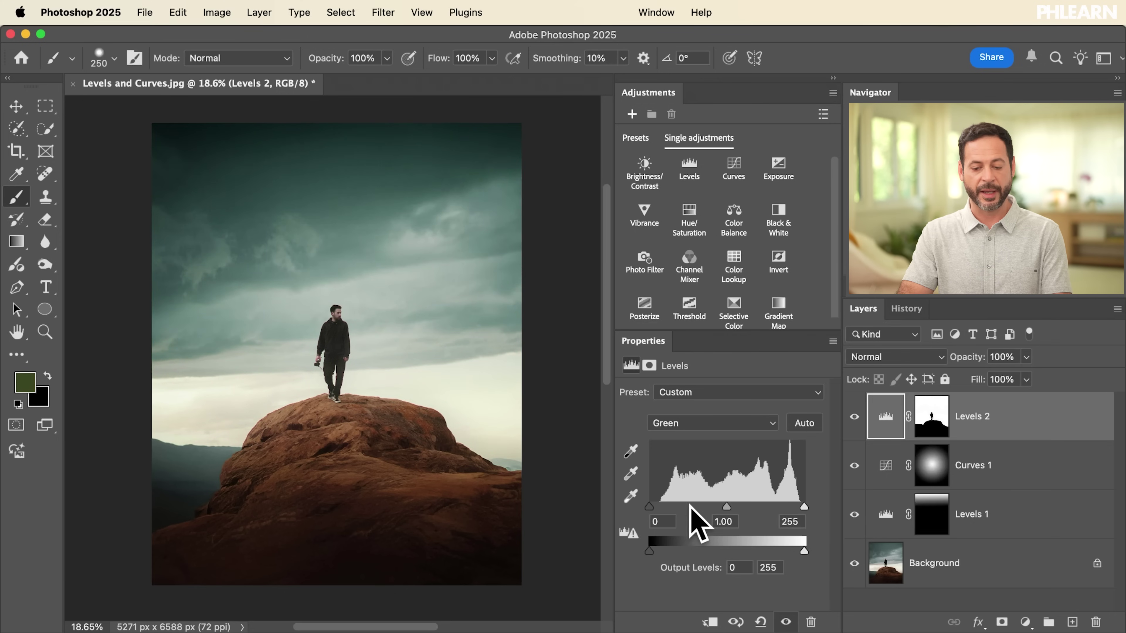
pyautogui.moveTo(649, 506)
pyautogui.mouseDown()
pyautogui.moveTo(675, 507)
pyautogui.moveTo(649, 507)
pyautogui.mouseUp()
# Step: Try the Blue channel's black and white input levels and its white output level on Levels 2
pyautogui.click(681, 424)
pyautogui.click(681, 438)
pyautogui.moveTo(660, 506); pyautogui.dragTo(649, 506)
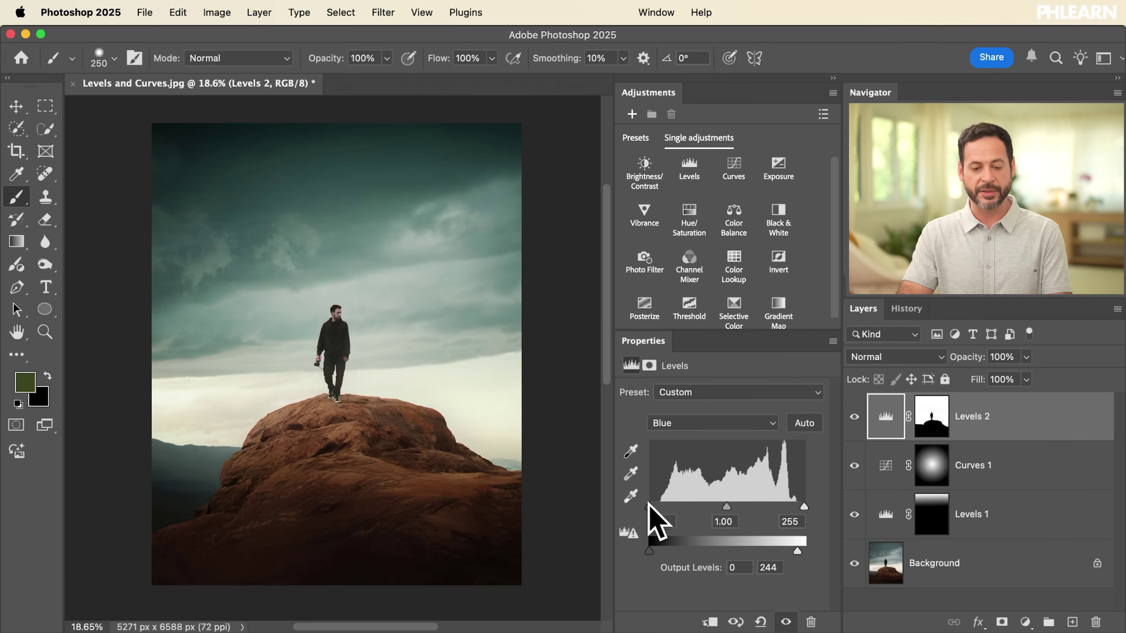
pyautogui.moveTo(800, 507)
pyautogui.mouseDown()
pyautogui.moveTo(788, 508)
pyautogui.moveTo(805, 508)
pyautogui.mouseUp()
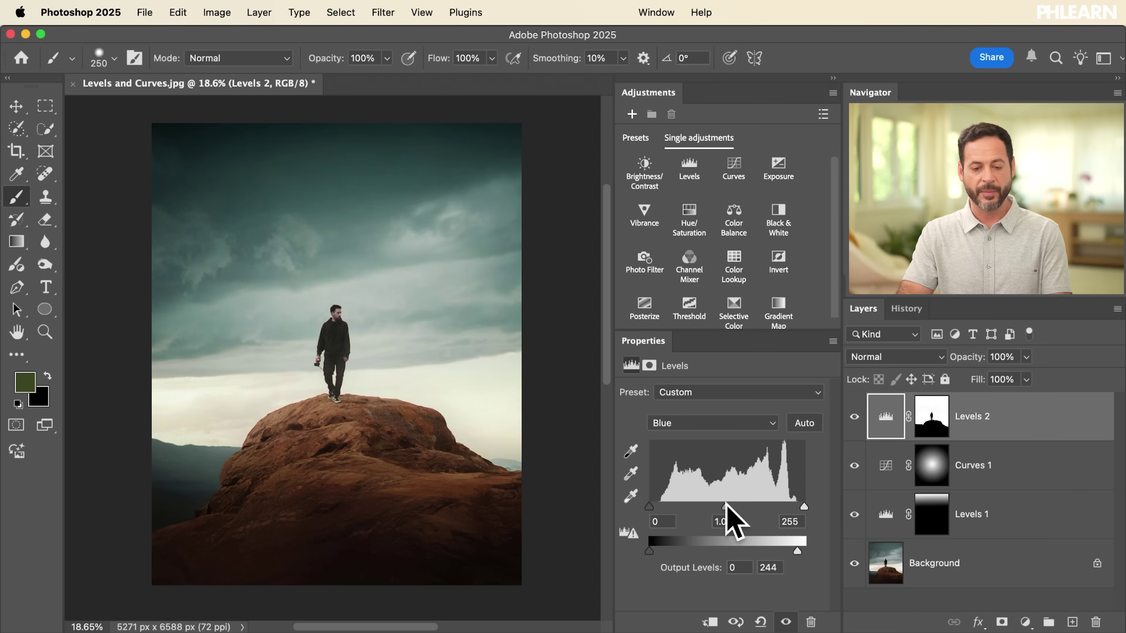
pyautogui.moveTo(791, 548); pyautogui.dragTo(801, 547)
# Step: Set the Red channel's midtones to 0.62 on Levels 2 and compare the sky with the layer hidden and shown
pyautogui.click(714, 427)
pyautogui.click(709, 385)
pyautogui.moveTo(731, 506); pyautogui.dragTo(741, 508)
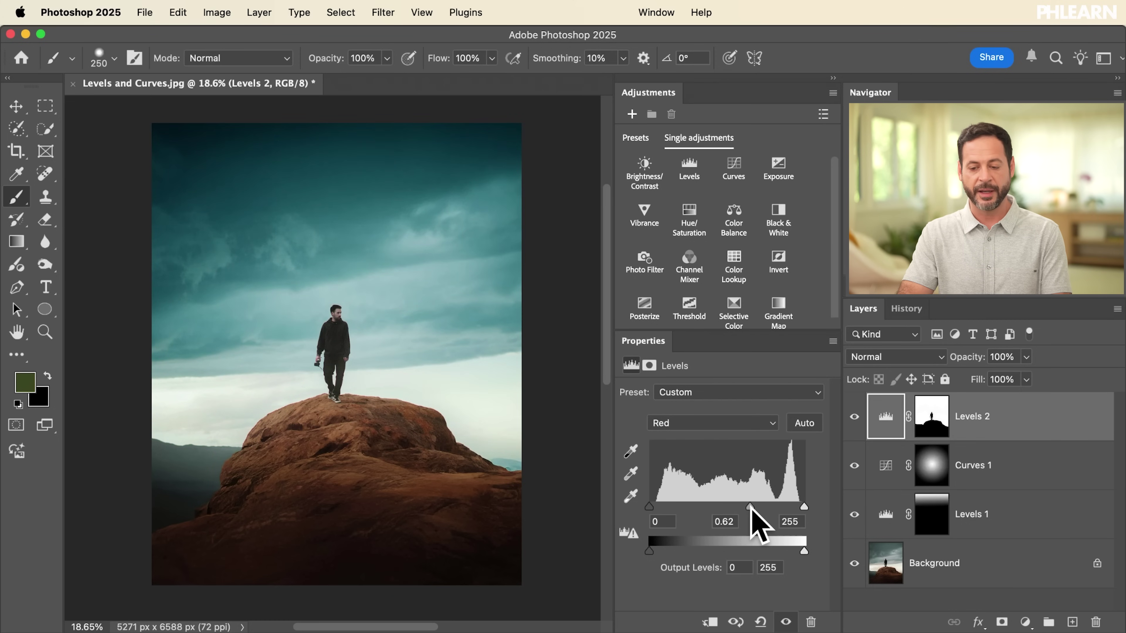
pyautogui.click(851, 417)
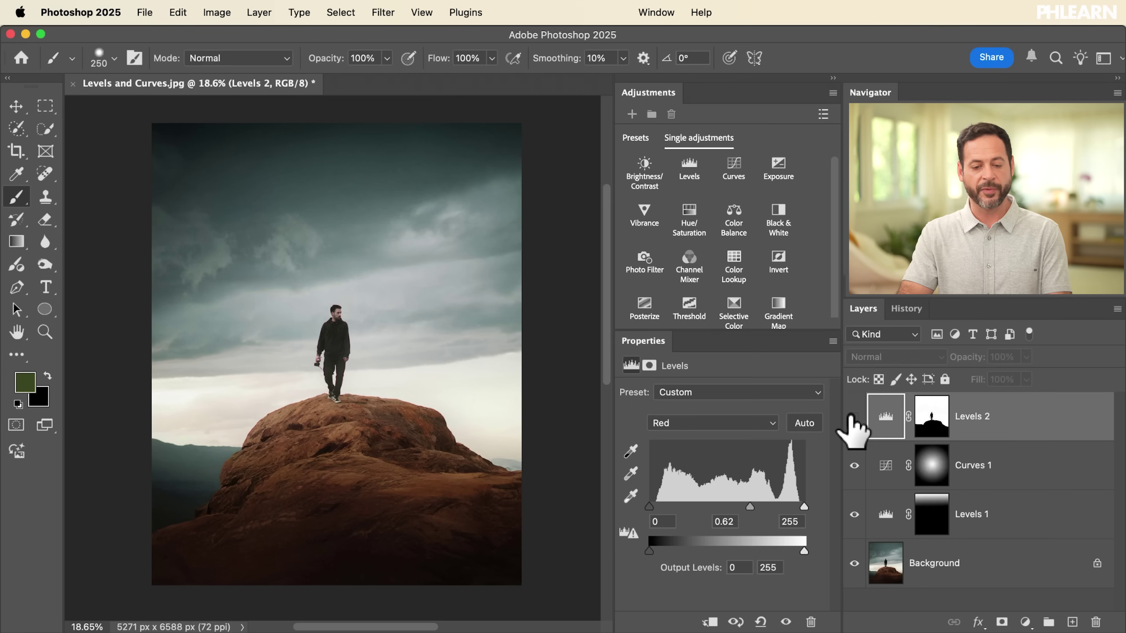
pyautogui.click(850, 417)
pyautogui.click(850, 417)
pyautogui.click(851, 417)
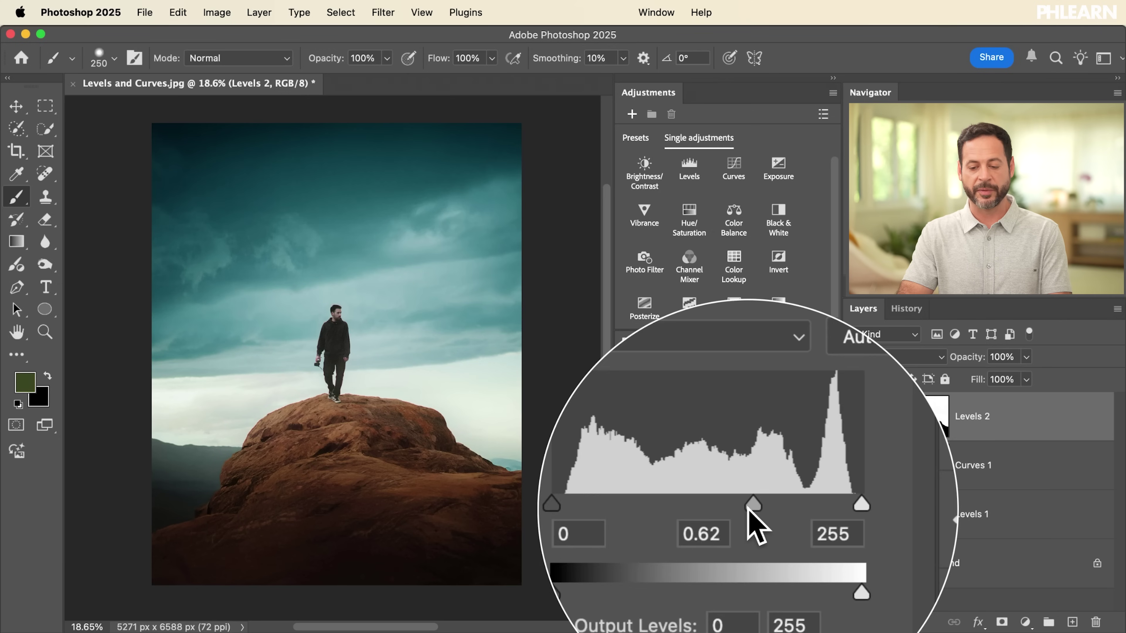
# Step: Set the Blue channel's midtones to 1.16 and its white output level to 239 on Levels 2
pyautogui.click(711, 425)
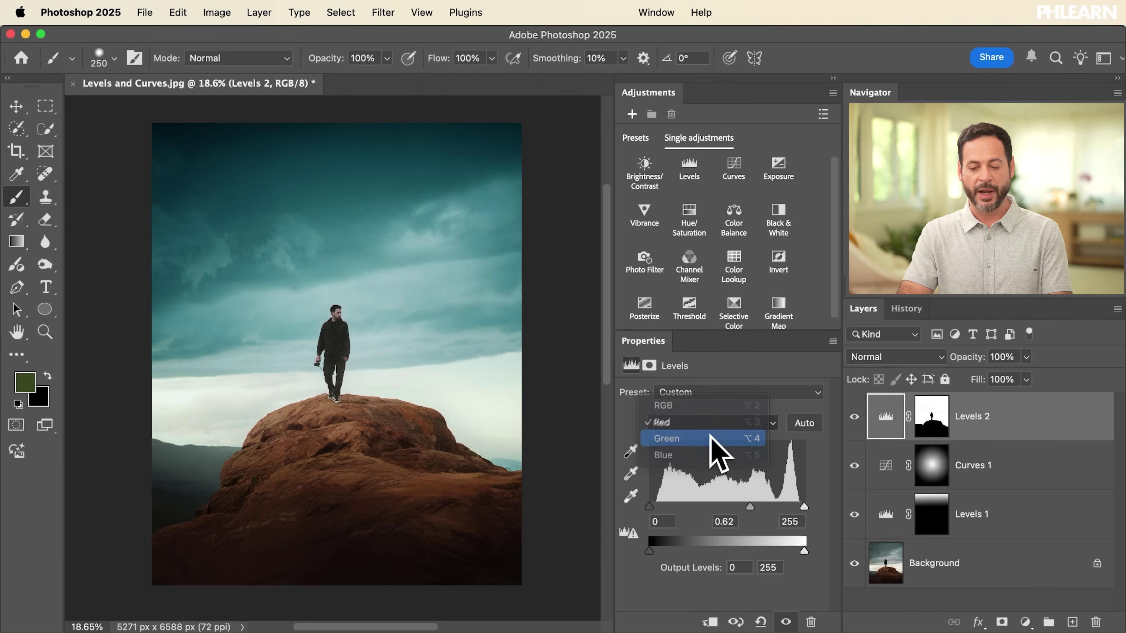
pyautogui.click(715, 444)
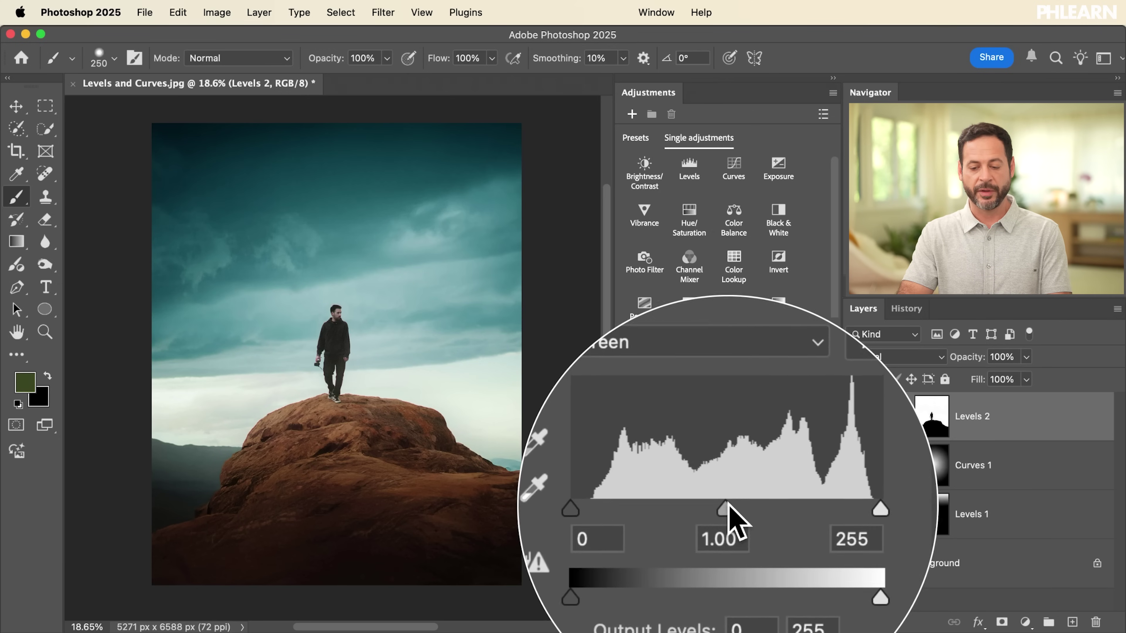
pyautogui.click(716, 424)
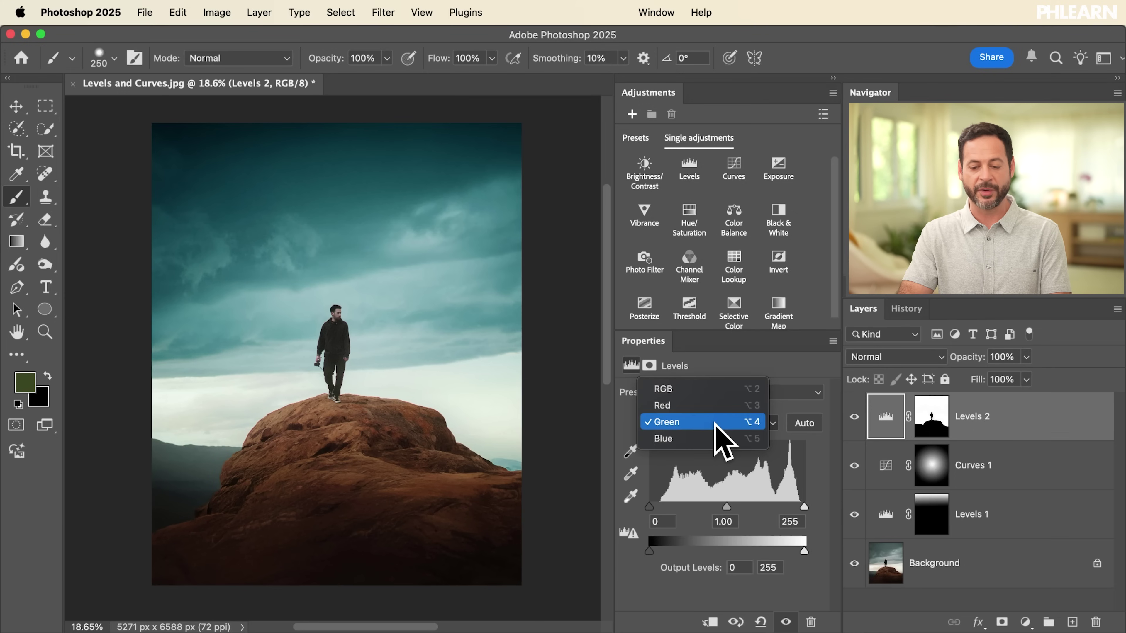
pyautogui.click(717, 441)
pyautogui.moveTo(719, 507); pyautogui.dragTo(716, 507)
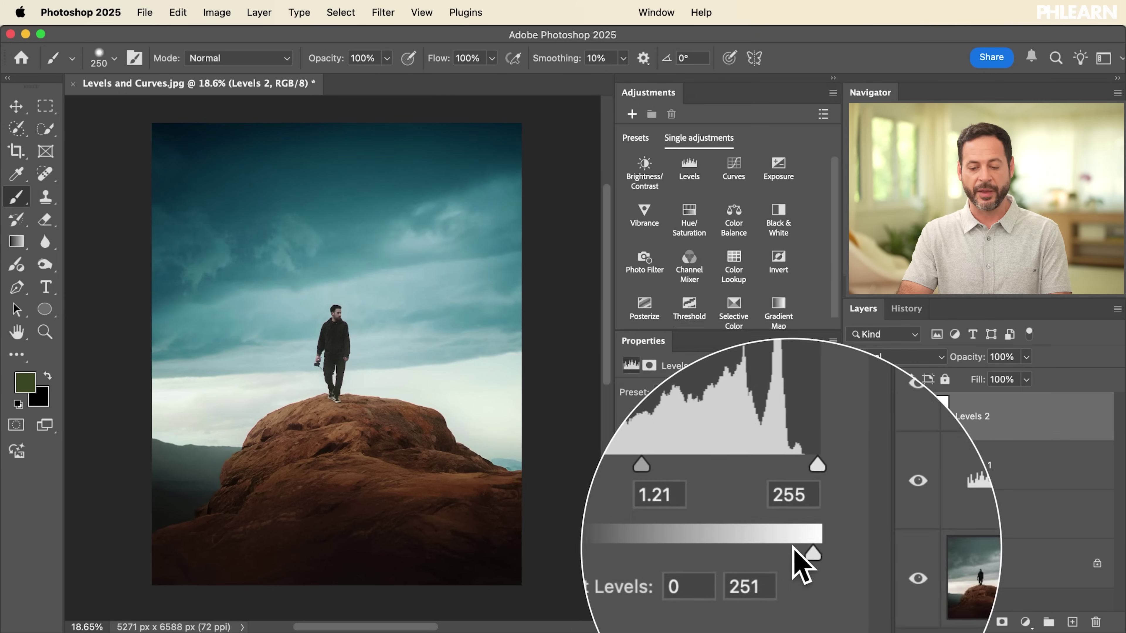
pyautogui.moveTo(802, 550)
pyautogui.mouseDown()
pyautogui.moveTo(784, 547)
pyautogui.moveTo(805, 550)
pyautogui.moveTo(794, 551)
pyautogui.mouseUp()
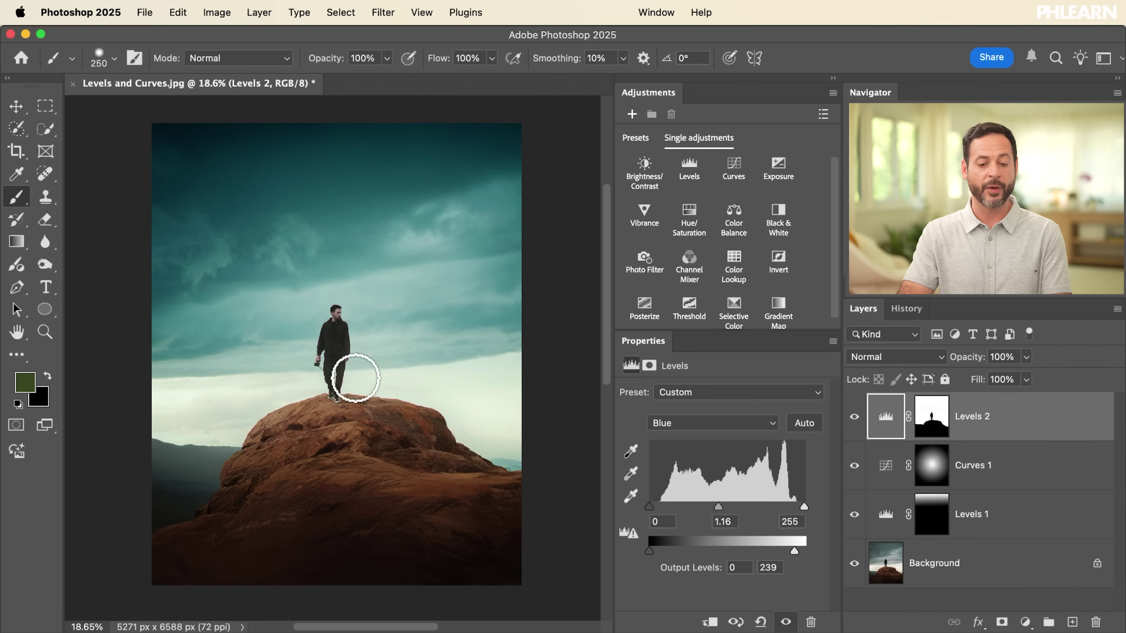
# Step: Examine the color grade around the man up close with Levels 2 hidden and shown
pyautogui.scroll(3, 359, 375)
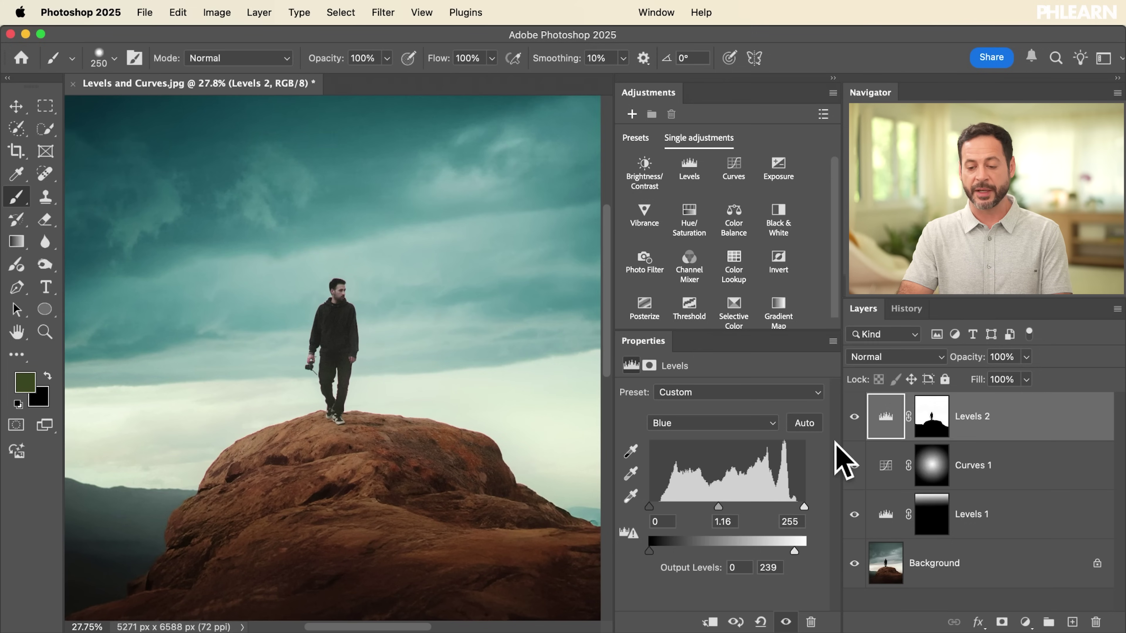
pyautogui.click(854, 416)
pyautogui.click(854, 417)
pyautogui.click(854, 417)
pyautogui.click(854, 417)
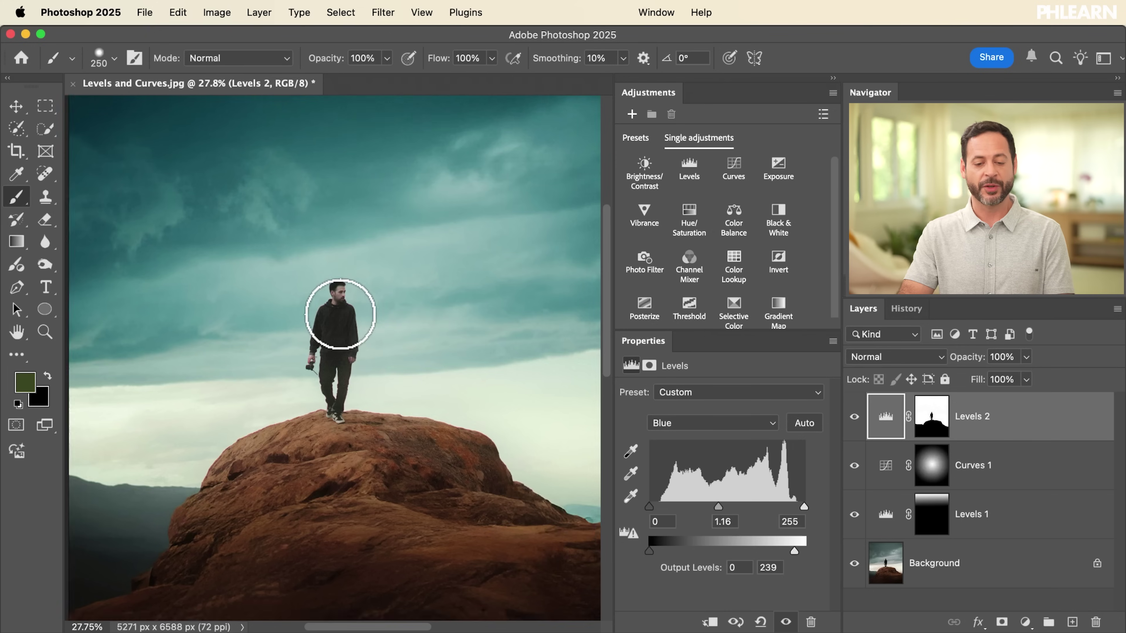
# Step: Compare the whole image with Levels 2, Curves 1 and Levels 1 all hidden and shown again
pyautogui.scroll(-3, 340, 313)
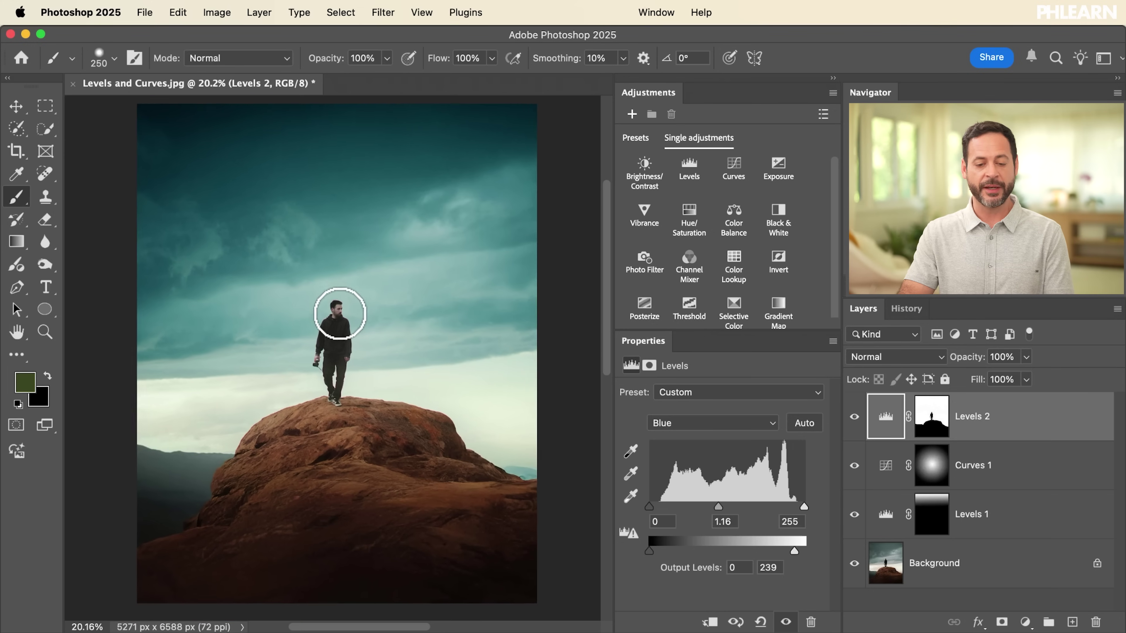
pyautogui.scroll(1, 340, 313)
pyautogui.moveTo(854, 416); pyautogui.dragTo(854, 516)
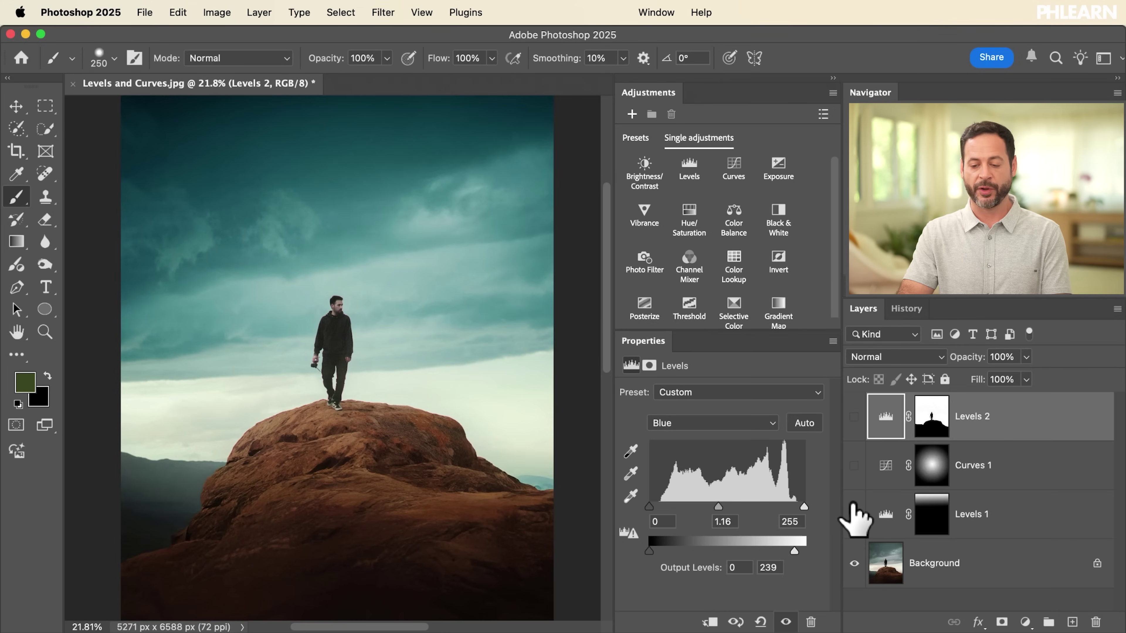
pyautogui.moveTo(853, 416); pyautogui.dragTo(857, 528)
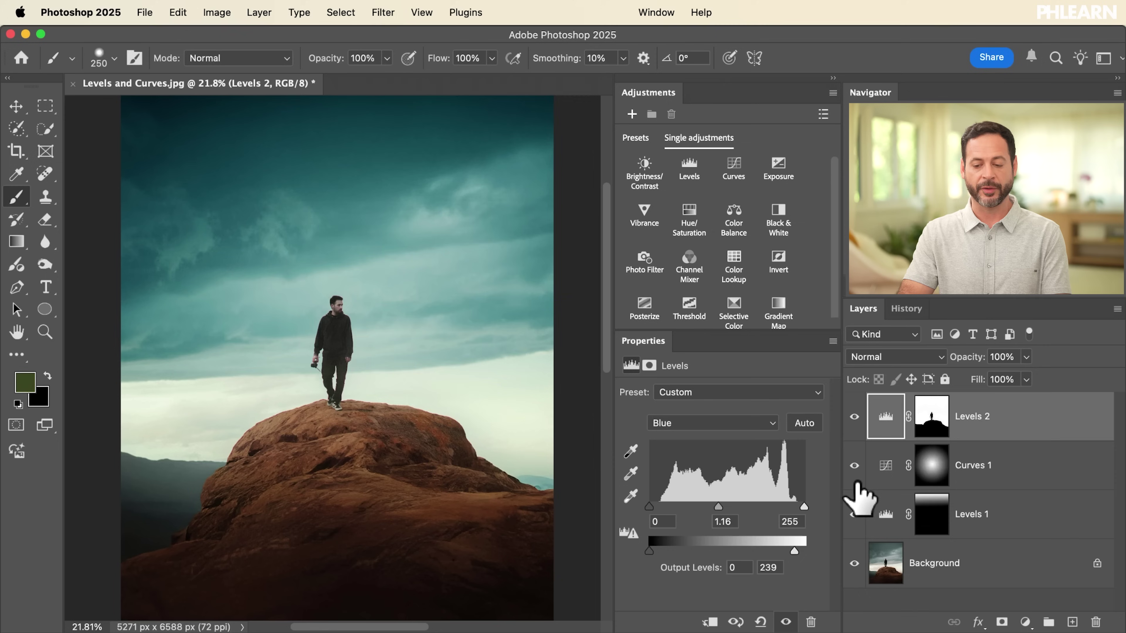
# Step: Check the individual effects of Curves 1 and Levels 1 by toggling each layer's visibility
pyautogui.click(854, 466)
pyautogui.click(854, 465)
pyautogui.click(853, 466)
pyautogui.click(854, 465)
pyautogui.click(854, 465)
pyautogui.click(854, 465)
pyautogui.click(854, 515)
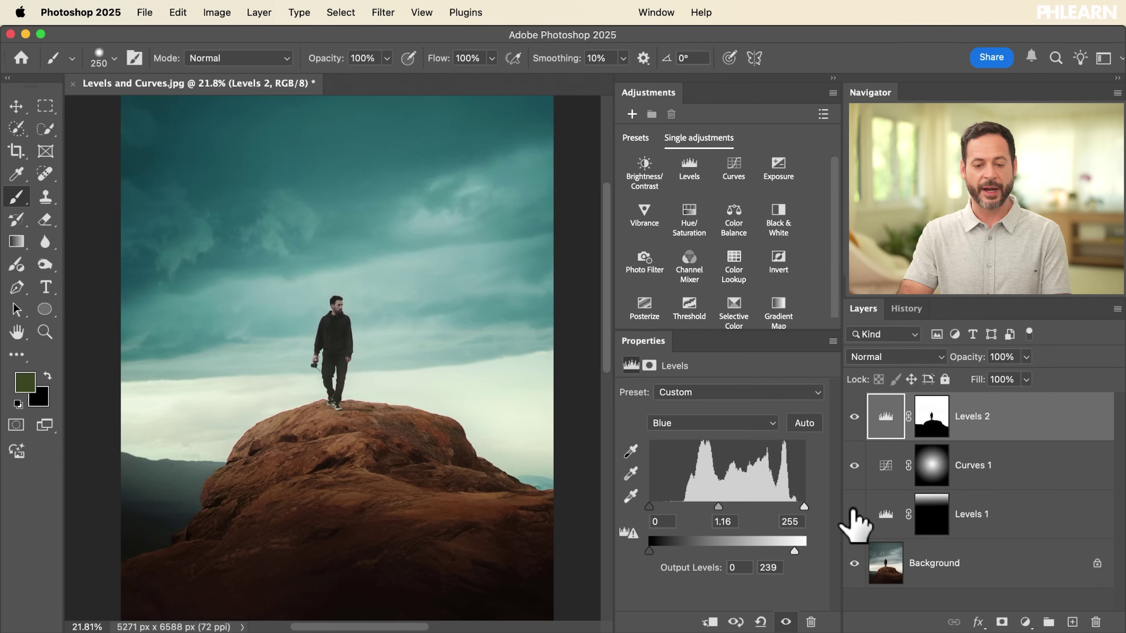